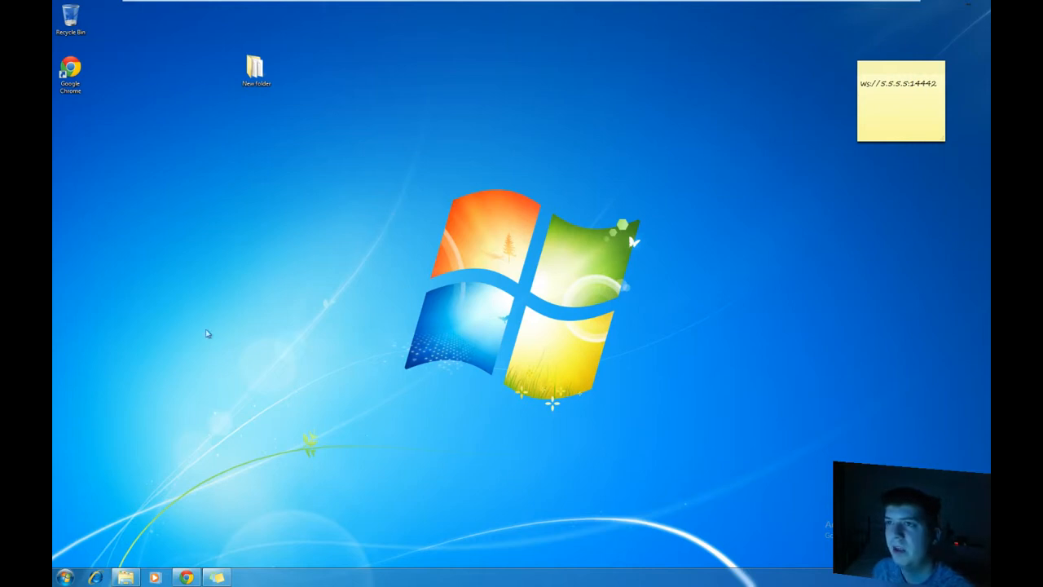
- Switch to Google Chrome, search Google for "minecraft forge" and open the files.minecraftforge.net result
{"action": "left_click", "coordinate": [184, 576]}
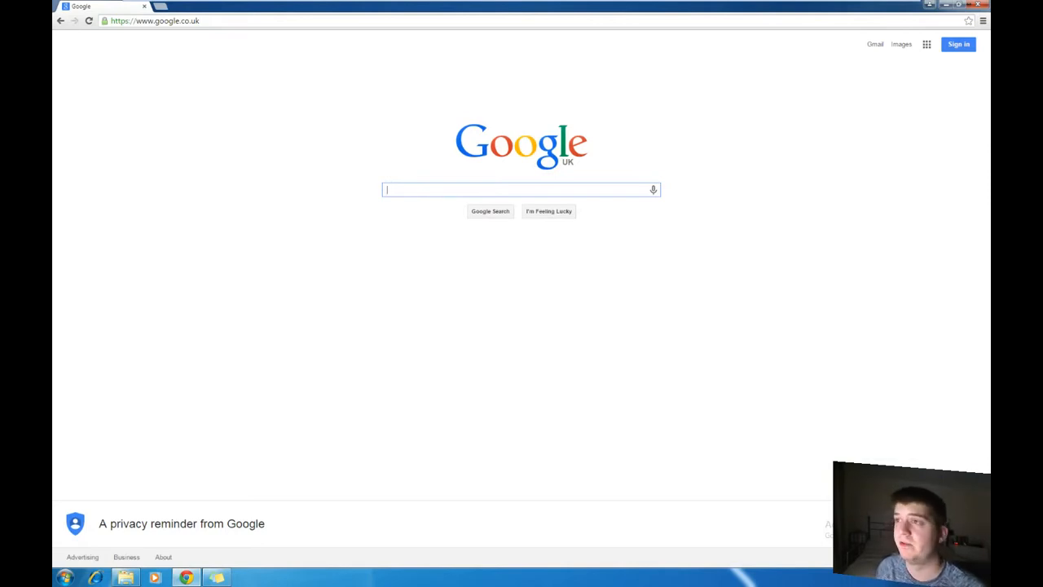
{"action": "type", "text": "minecraft forge"}
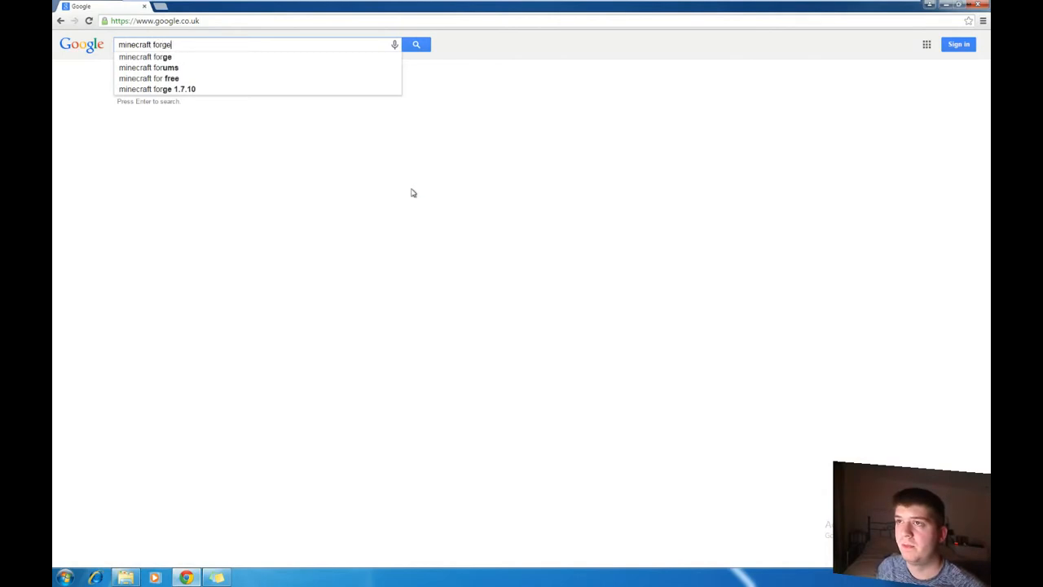
{"action": "key", "text": "Return"}
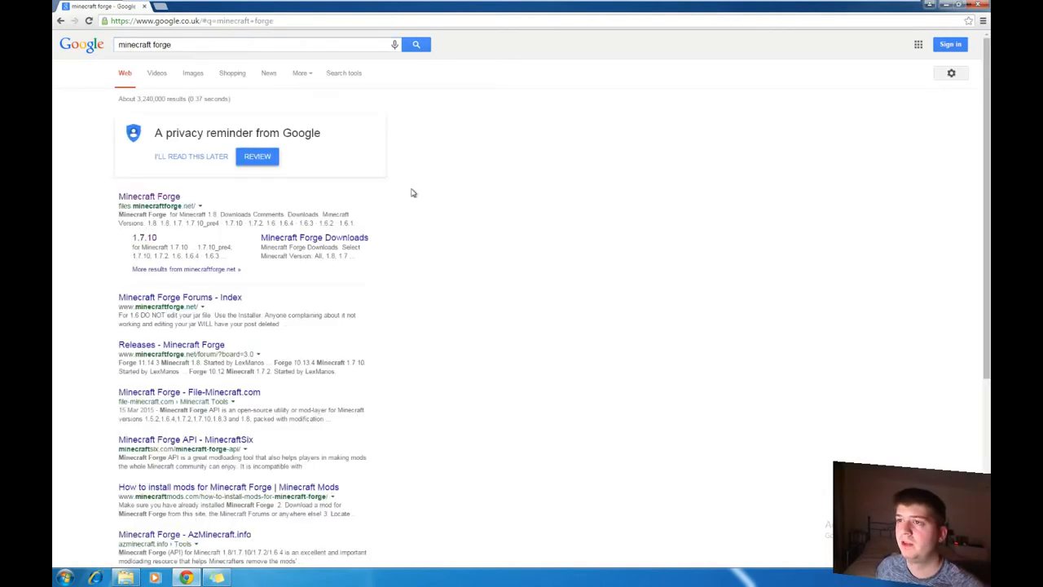
{"action": "left_click", "coordinate": [162, 198]}
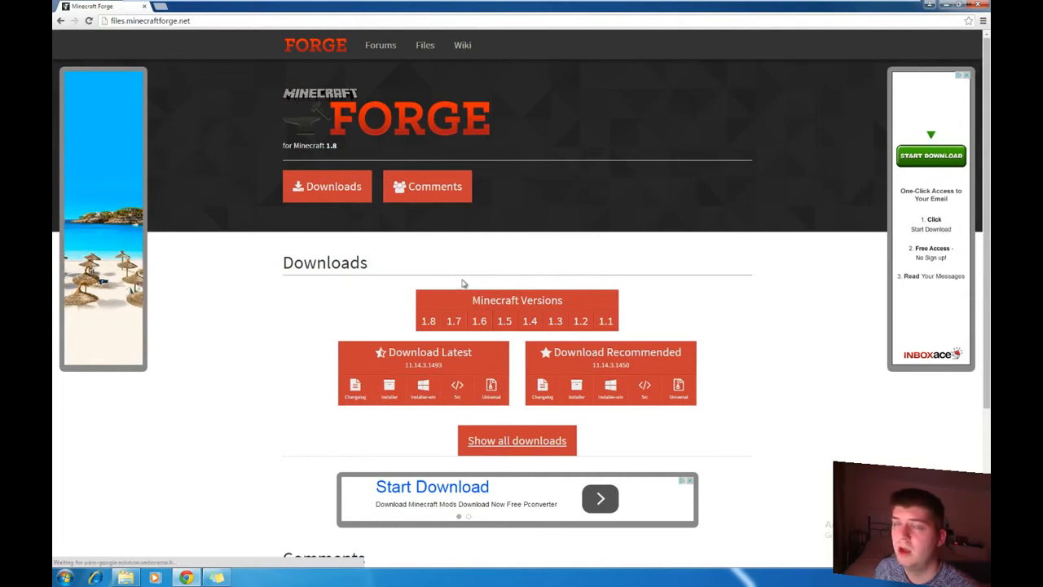
- Download the recommended Windows installer of Forge for Minecraft 1.7.10, skipping the advertisement page
{"action": "mouse_move", "coordinate": [454, 324]}
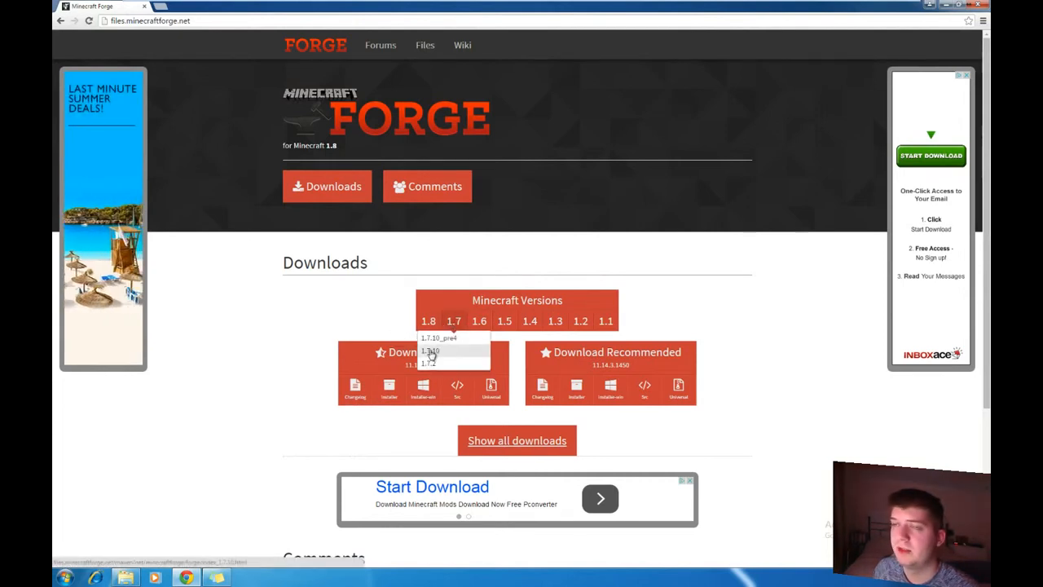
{"action": "left_click", "coordinate": [432, 351]}
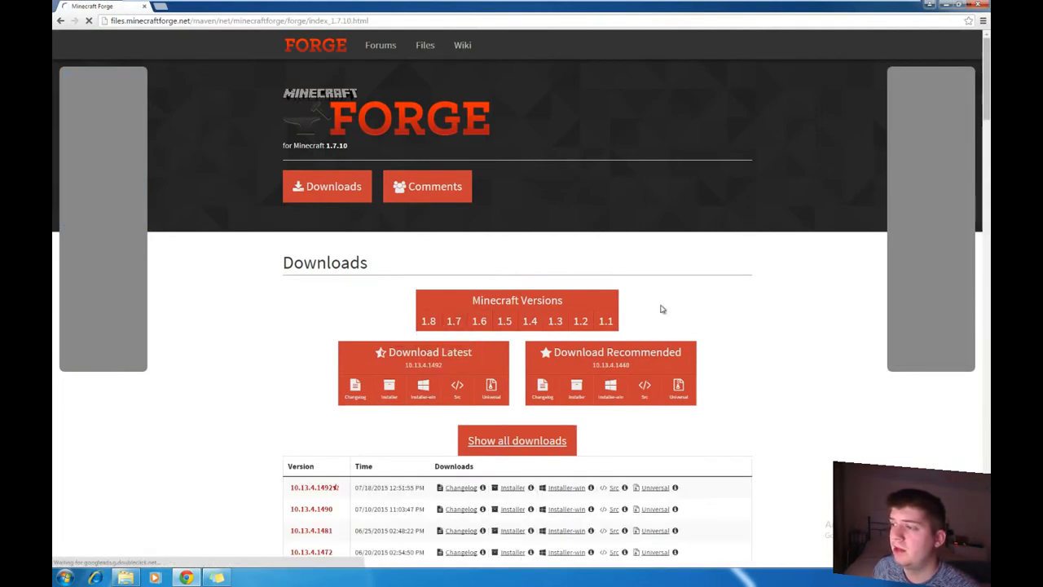
{"action": "left_click", "coordinate": [611, 392]}
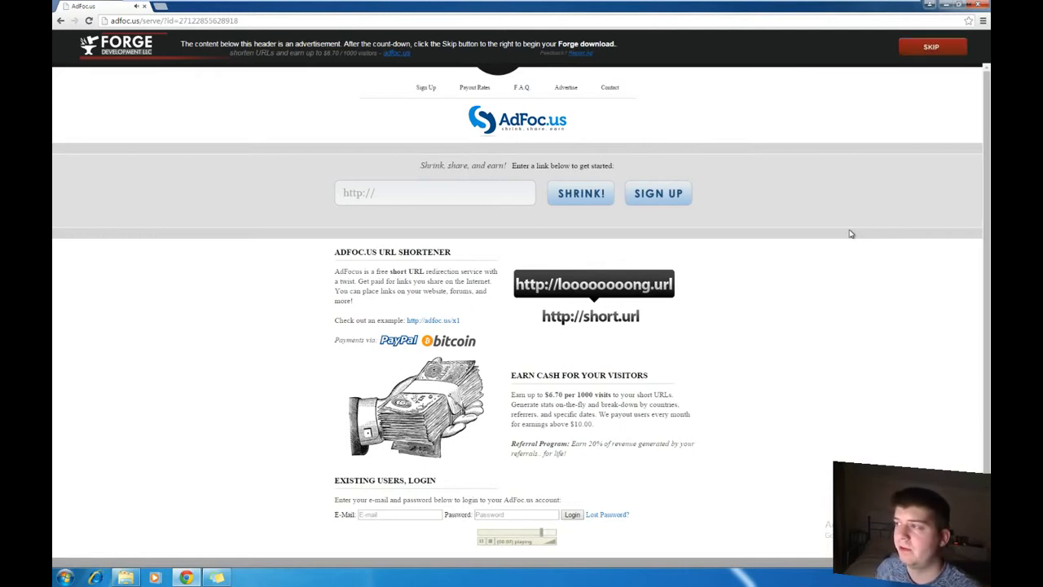
{"action": "left_click", "coordinate": [951, 51]}
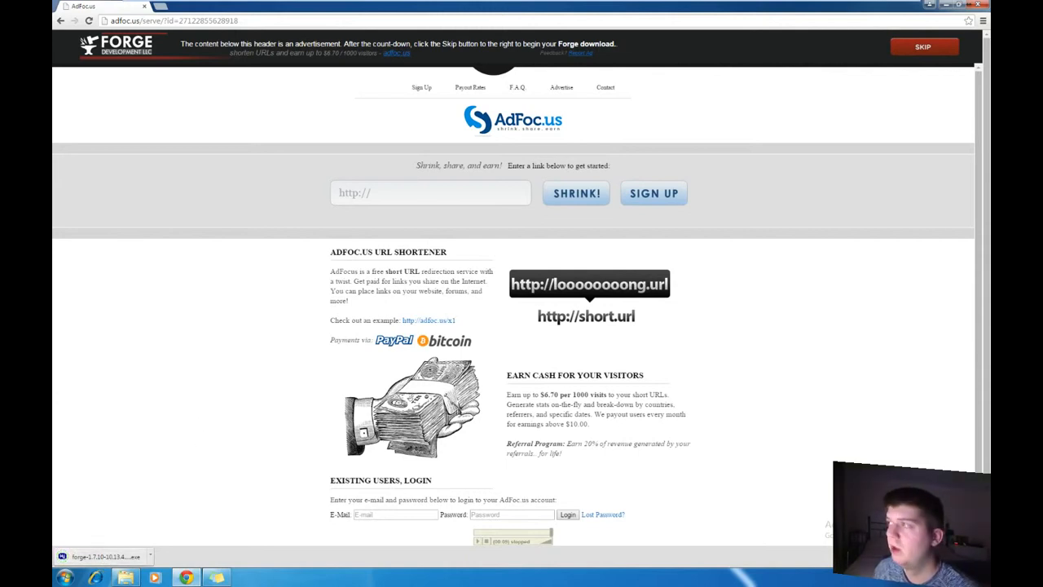
- Launch the downloaded Forge installer with permission to make changes, and accept the Java requirement notice to reach the Java download page
{"action": "left_click", "coordinate": [90, 562]}
{"action": "left_click", "coordinate": [562, 298]}
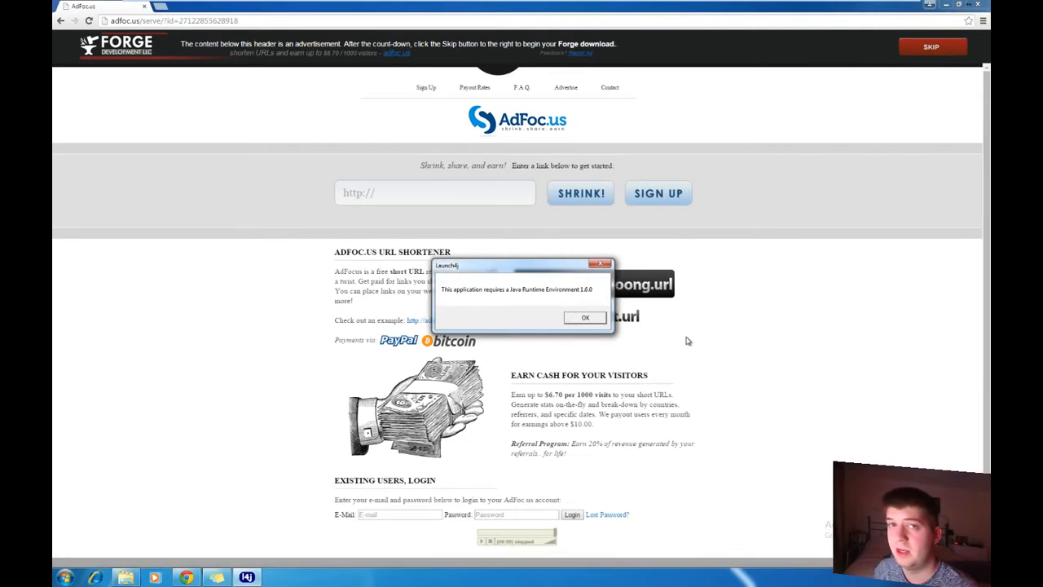
{"action": "left_click", "coordinate": [593, 321]}
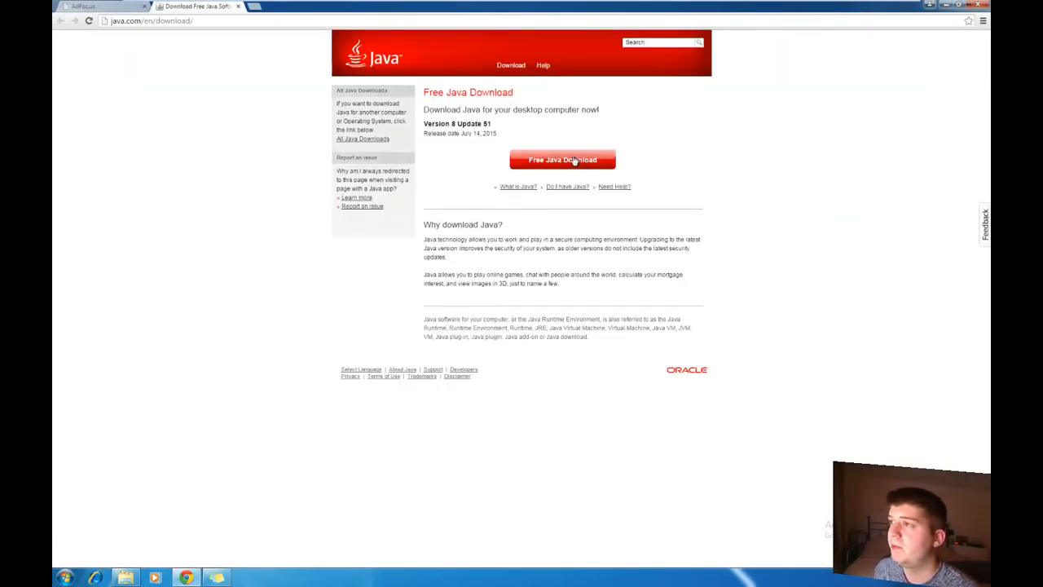
- Download the free Java Version 8 Update 51 installer for Windows and launch it with permission to make changes
{"action": "left_click", "coordinate": [574, 161]}
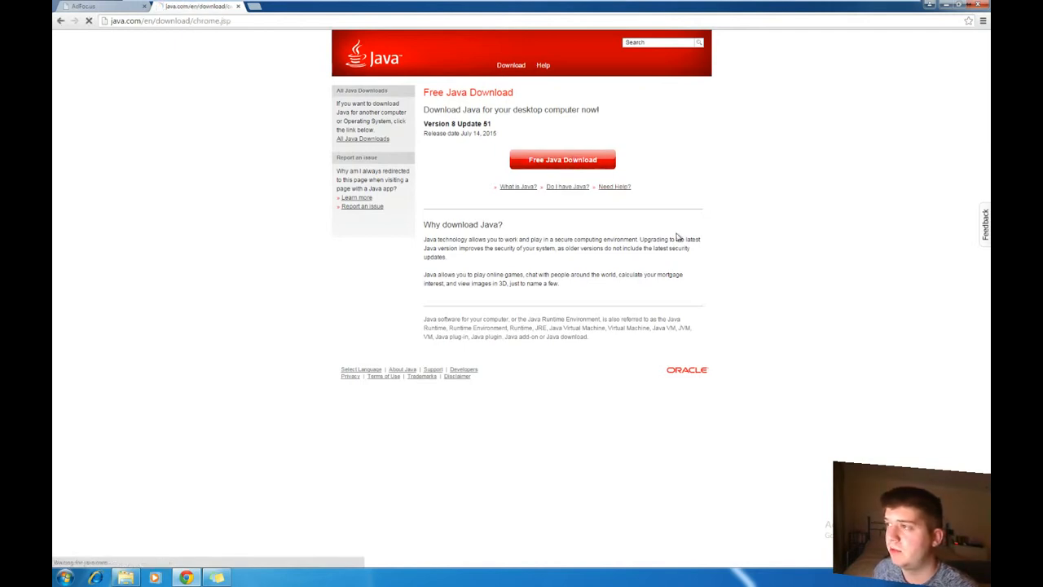
{"action": "left_click", "coordinate": [554, 204]}
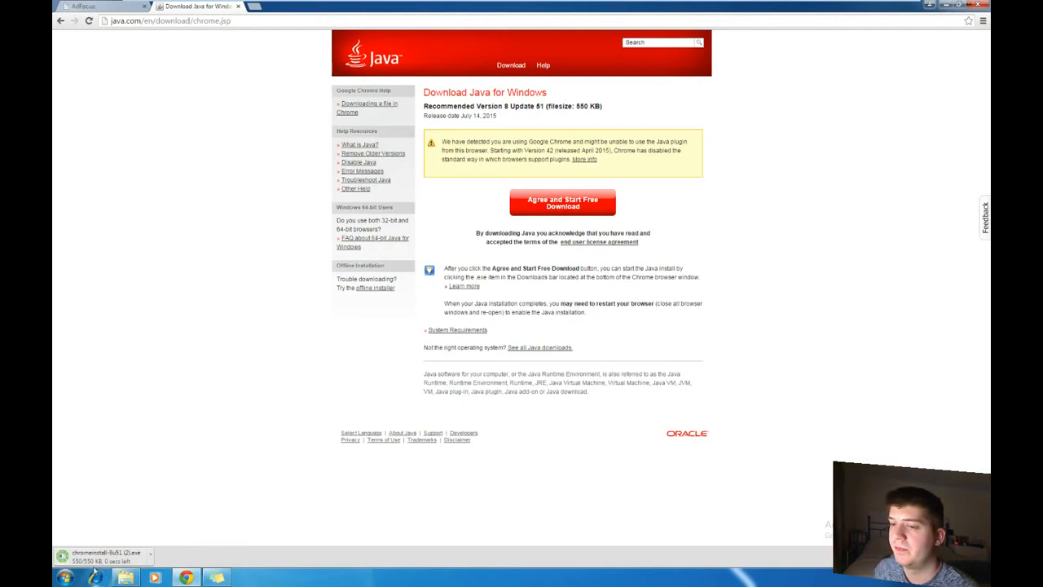
{"action": "left_click", "coordinate": [90, 561]}
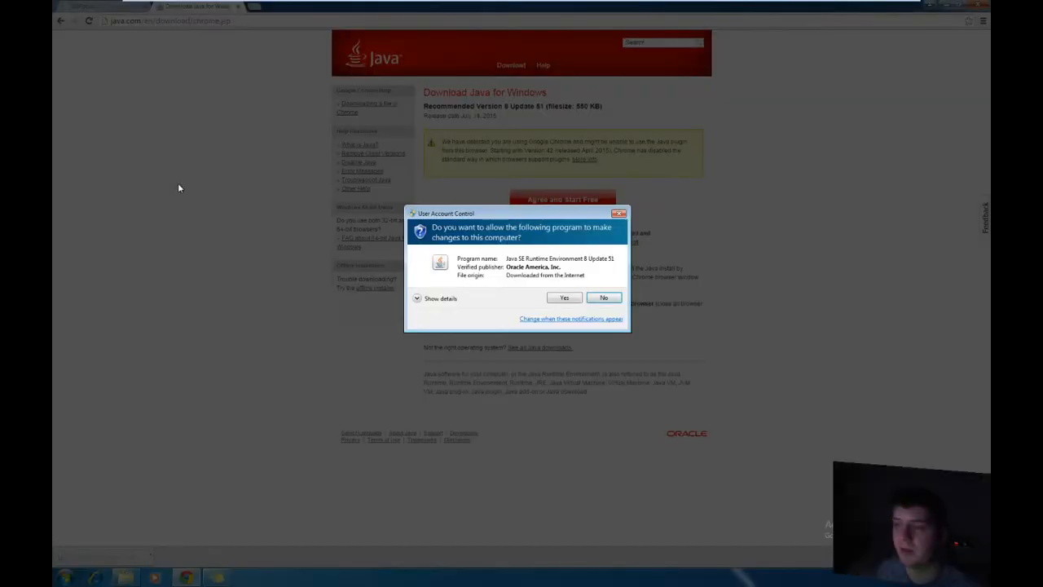
{"action": "left_click", "coordinate": [559, 297]}
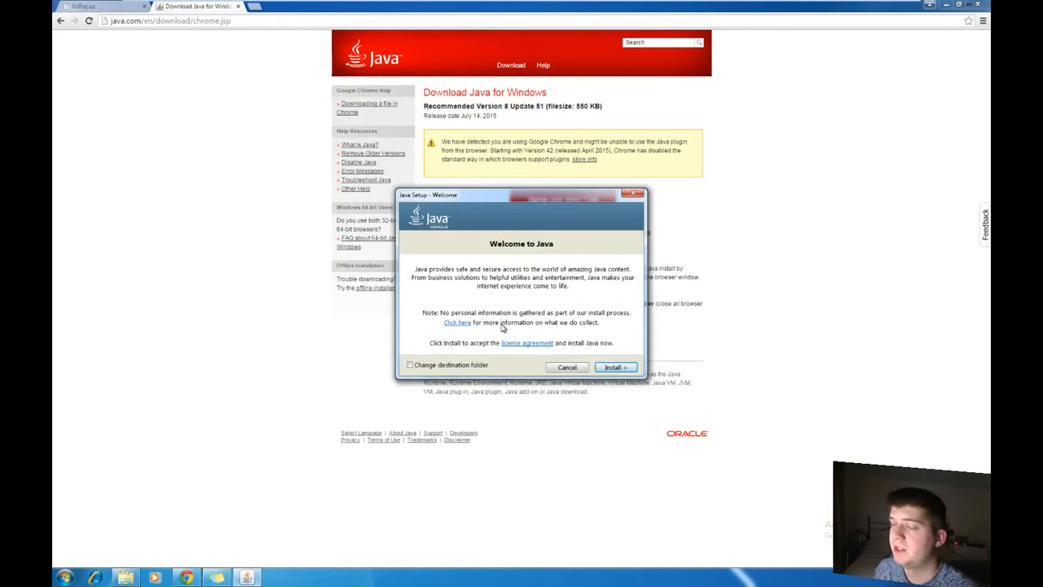
- Install Java in the default destination folder, declining the offer to set Yahoo as homepage and default search engine
{"action": "left_click", "coordinate": [612, 367]}
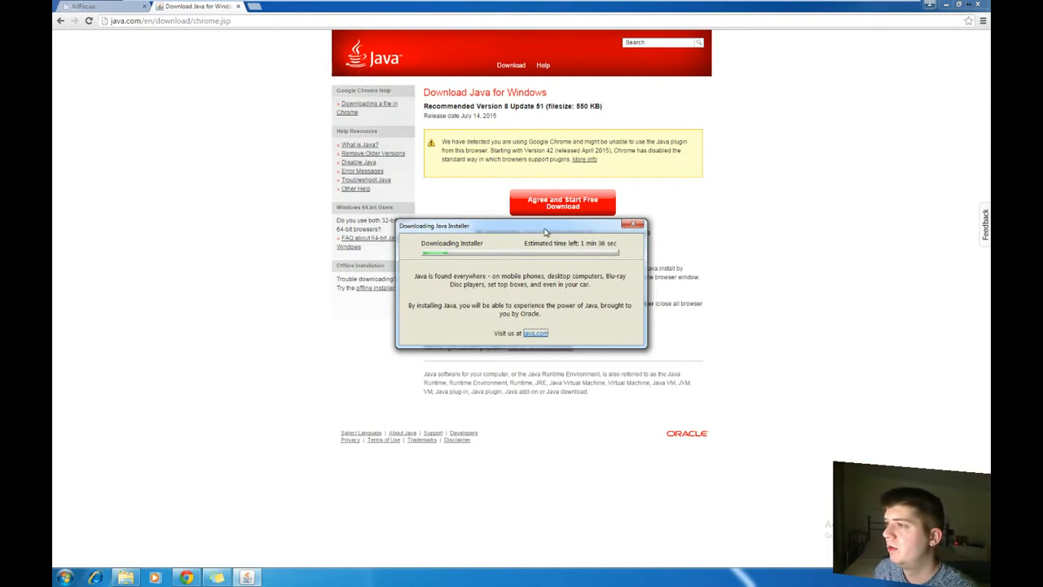
{"action": "left_click_drag", "start_coordinate": [549, 229], "coordinate": [523, 324]}
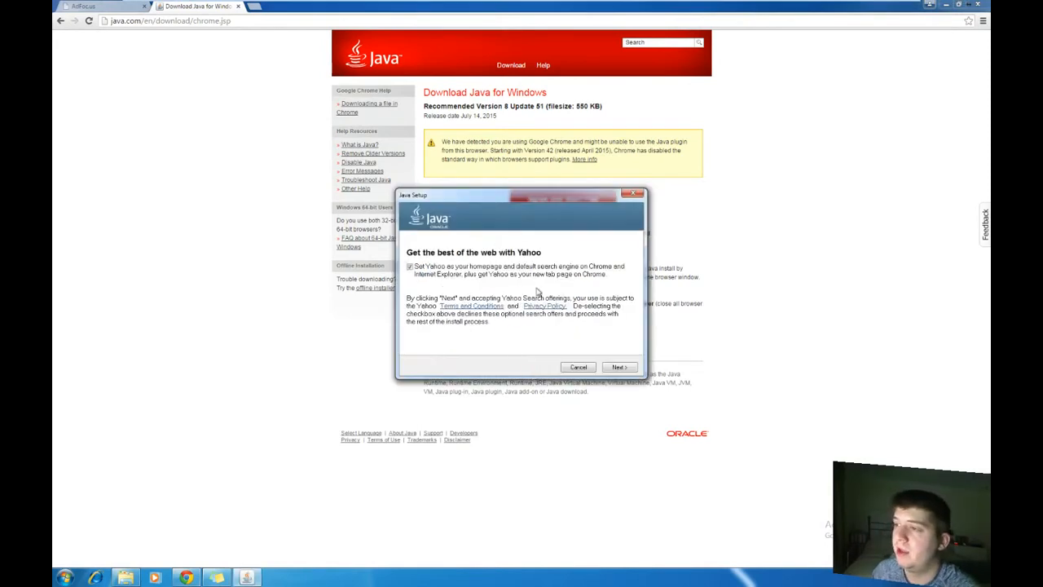
{"action": "left_click", "coordinate": [409, 268]}
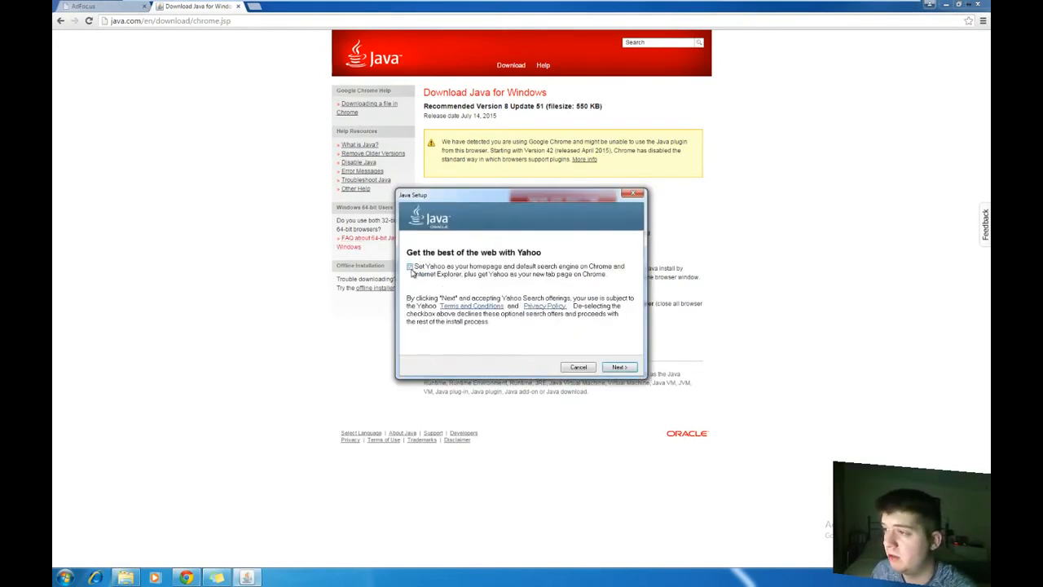
{"action": "left_click", "coordinate": [620, 368]}
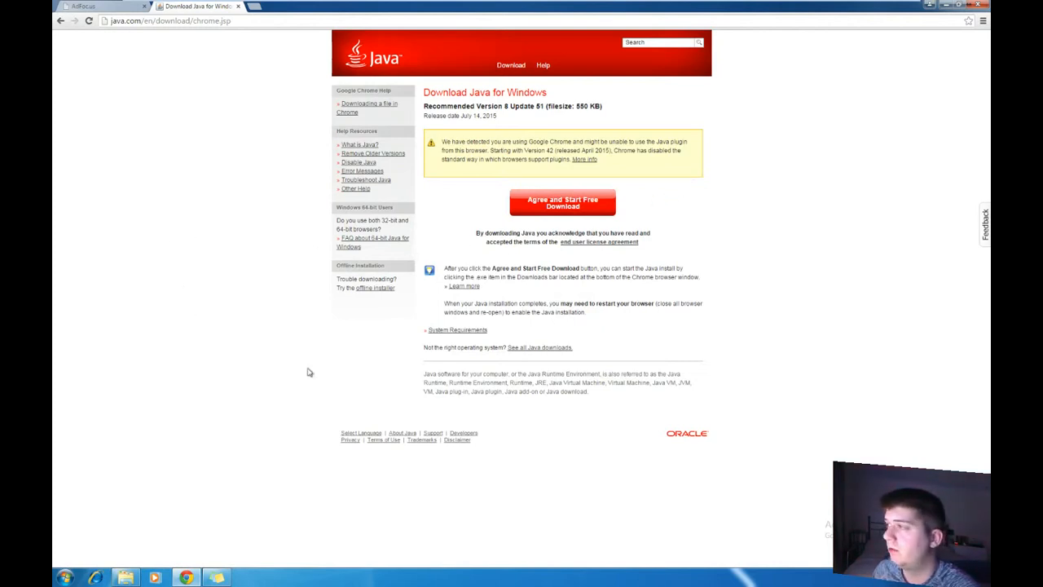
- Finish the Java setup and close both browser windows
{"action": "triple_click", "coordinate": [821, 239]}
{"action": "left_click", "coordinate": [810, 245]}
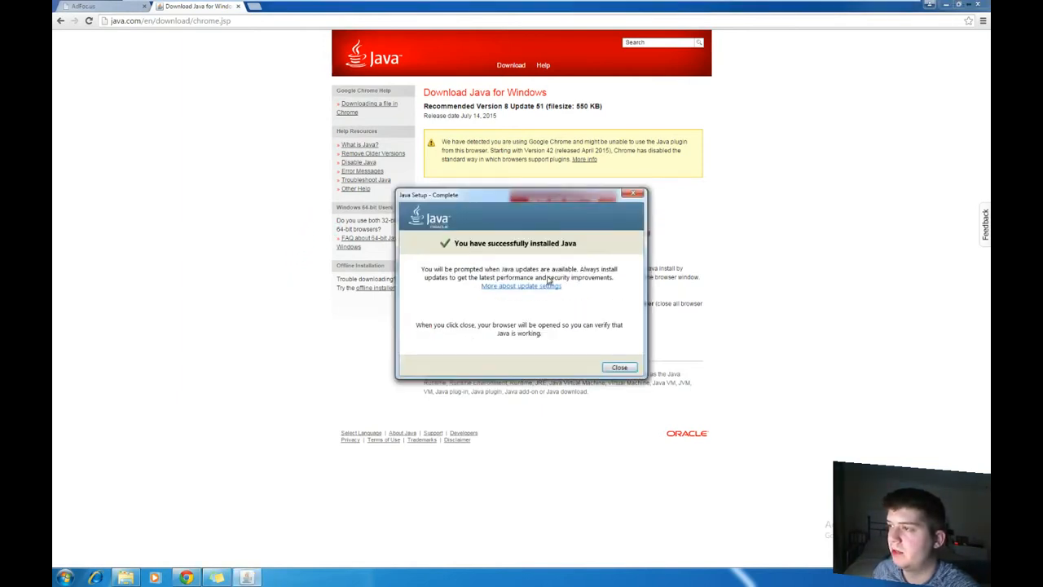
{"action": "left_click", "coordinate": [623, 368]}
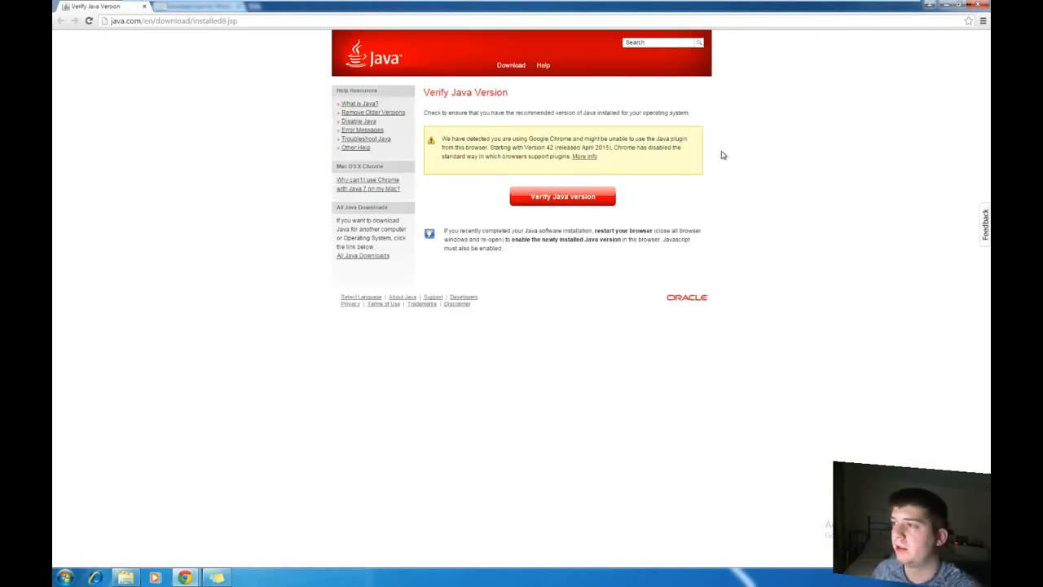
{"action": "left_click", "coordinate": [983, 8]}
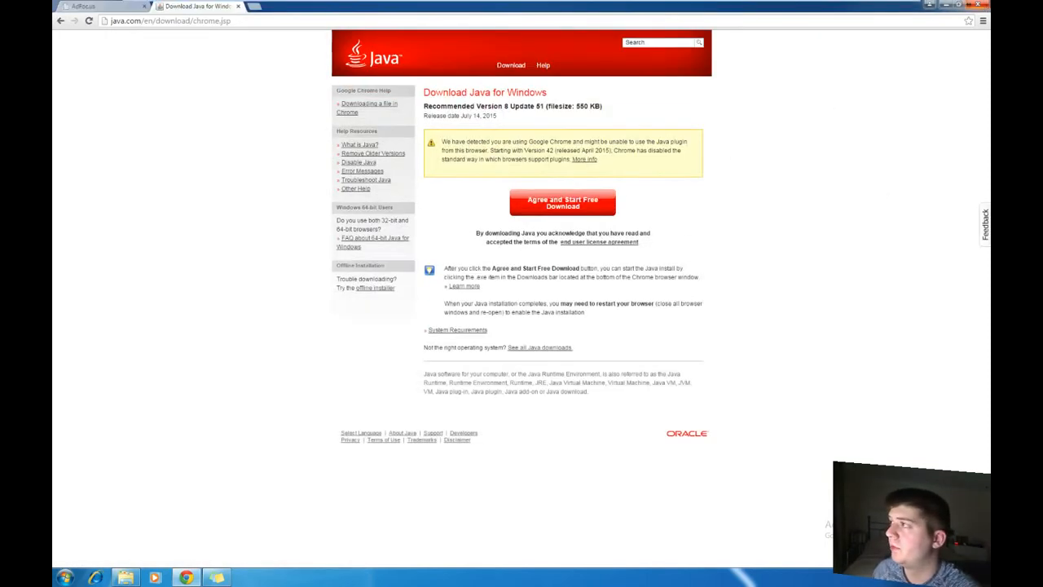
{"action": "left_click", "coordinate": [983, 8]}
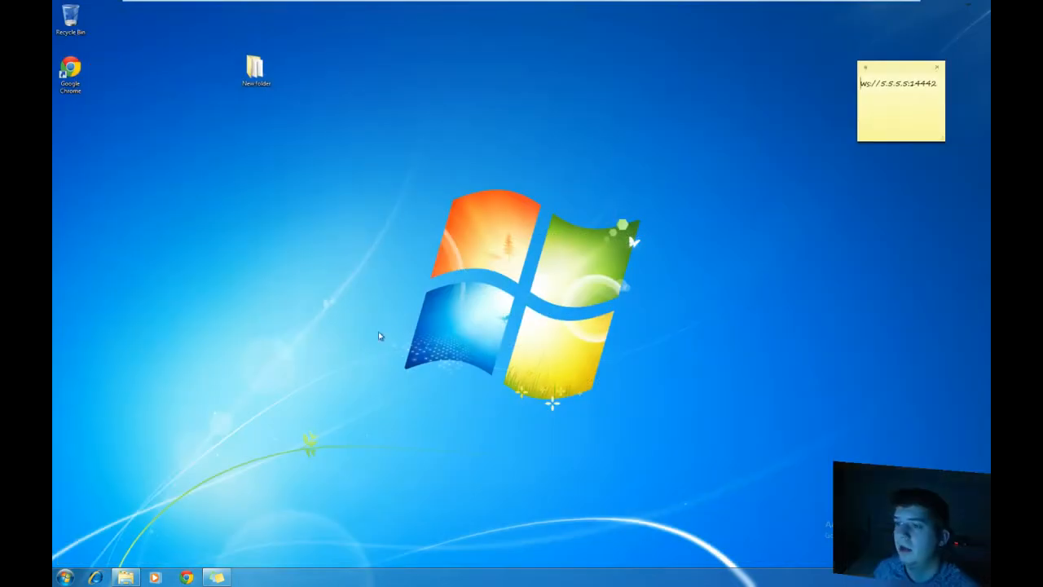
- Run the forge-1.7.10-10.13.4.1448-1.7.10-installer-win (1).exe file from the Downloads folder with permission, and close the folder window
{"action": "left_click", "coordinate": [66, 577]}
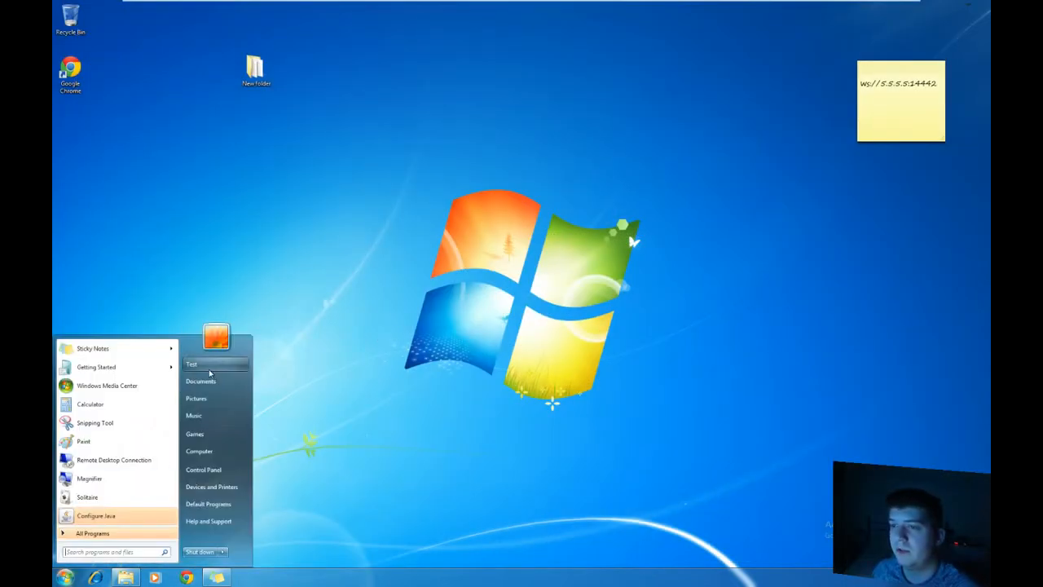
{"action": "left_click", "coordinate": [210, 365]}
{"action": "double_click", "coordinate": [624, 275]}
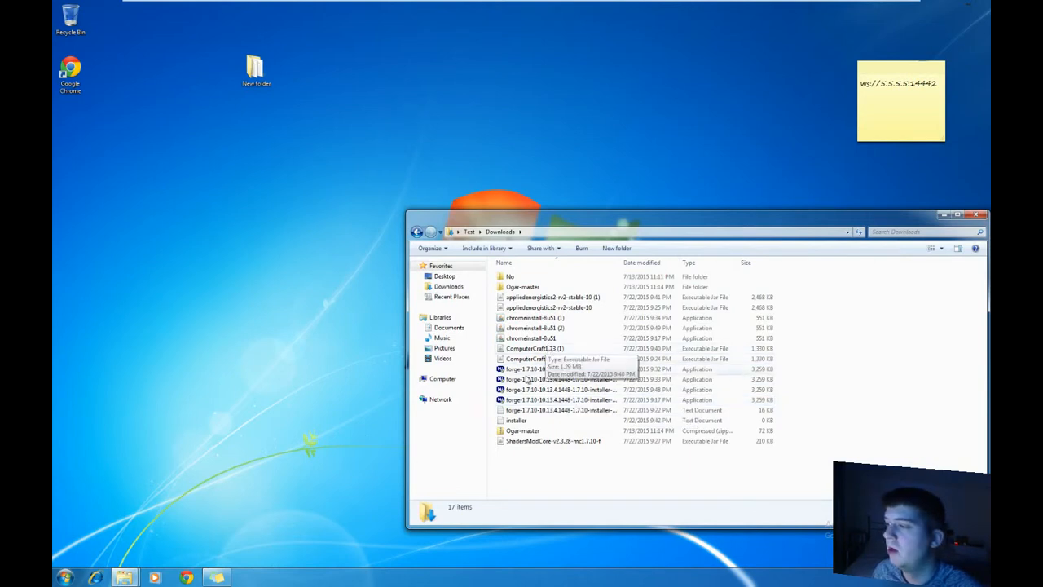
{"action": "double_click", "coordinate": [553, 368]}
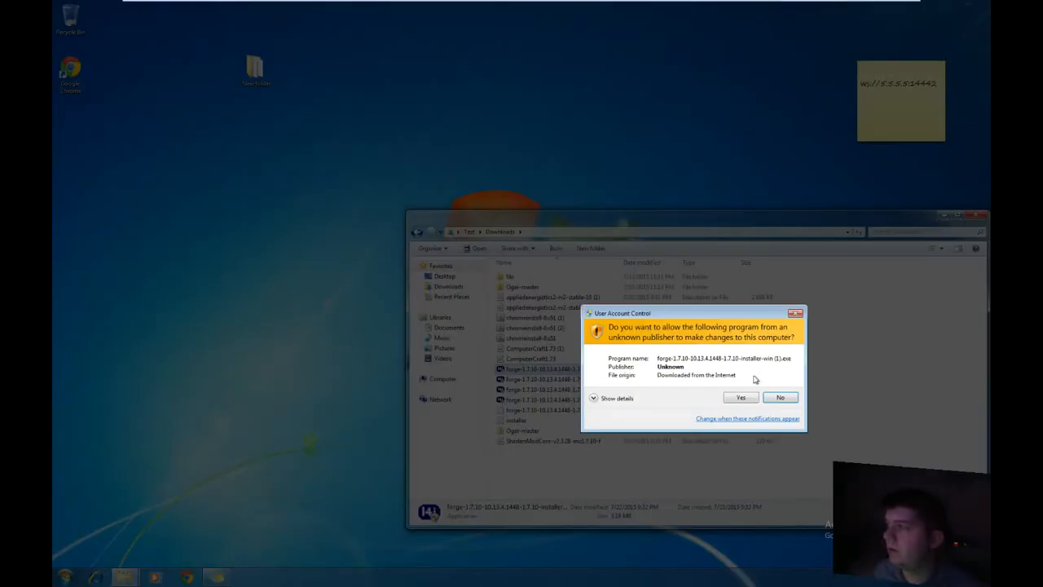
{"action": "left_click", "coordinate": [745, 398]}
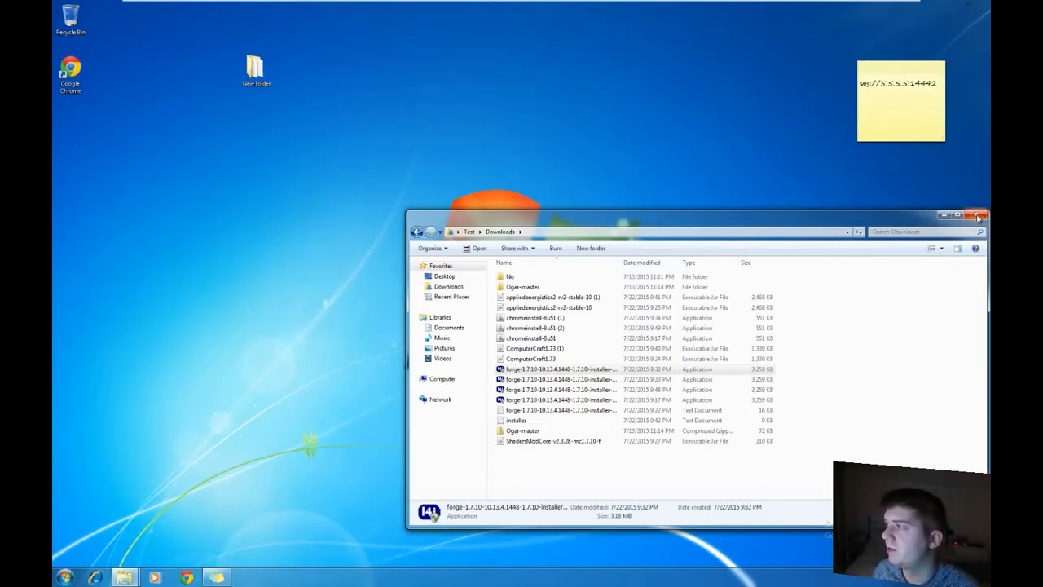
{"action": "left_click", "coordinate": [977, 217]}
- Choose the Install server option in the Forge installer and reposition New folder on the desktop
{"action": "left_click_drag", "start_coordinate": [533, 213], "coordinate": [528, 179]}
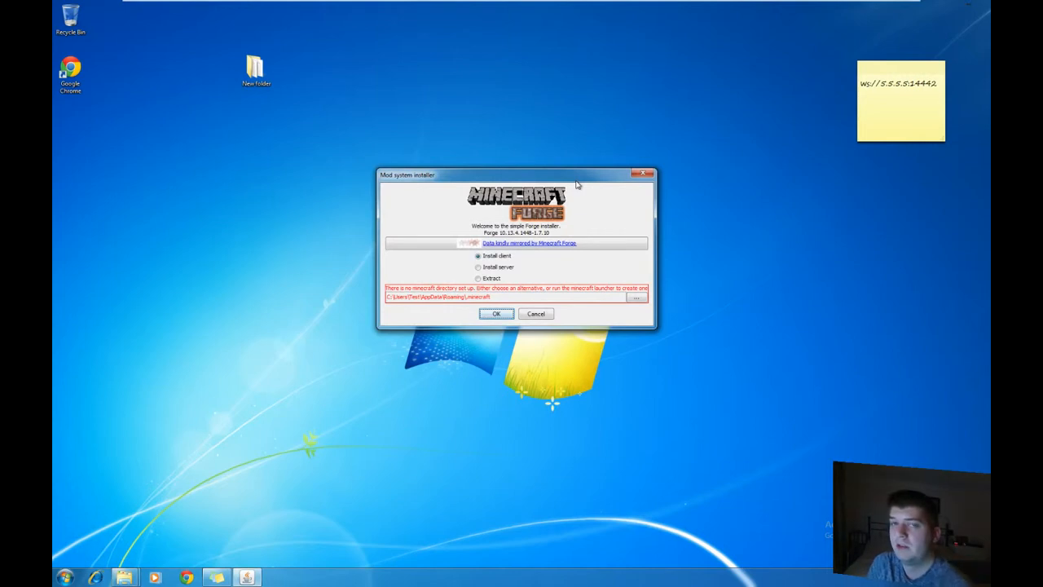
{"action": "left_click", "coordinate": [495, 268]}
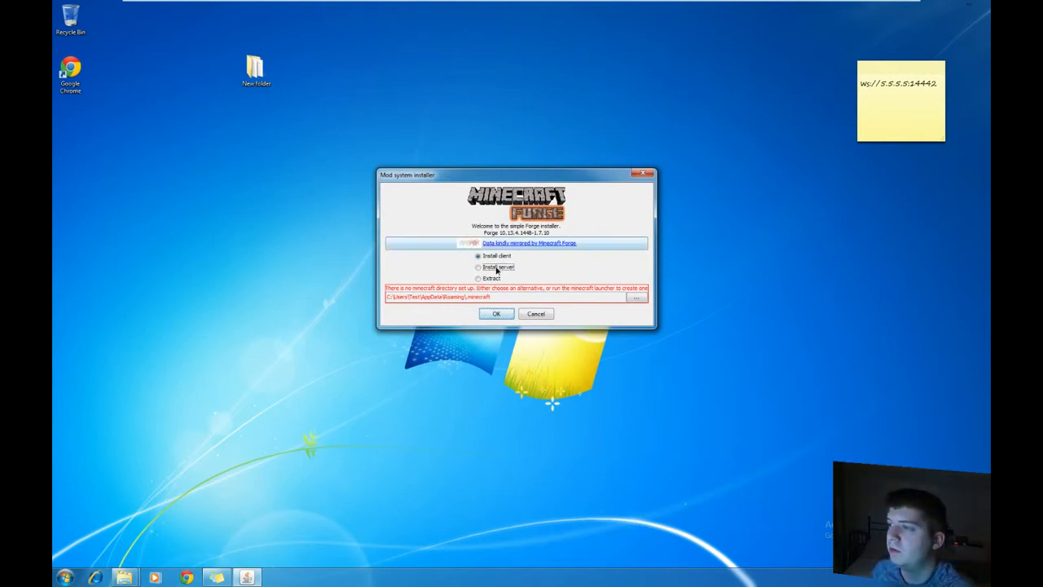
{"action": "left_click_drag", "start_coordinate": [255, 71], "coordinate": [179, 181]}
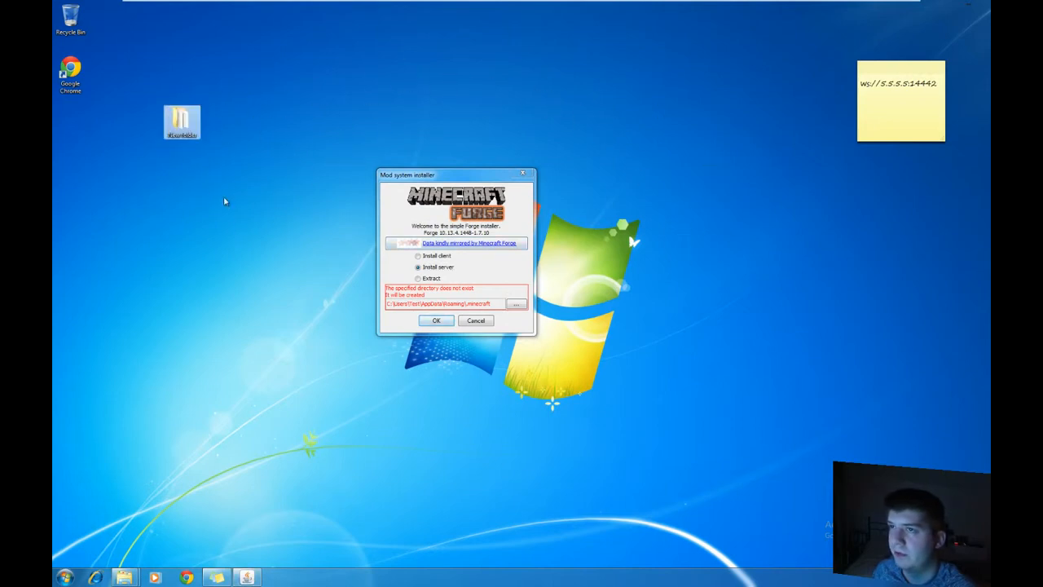
- Set New folder on the Desktop as the installation directory and install the Forge server there
{"action": "left_click", "coordinate": [516, 303]}
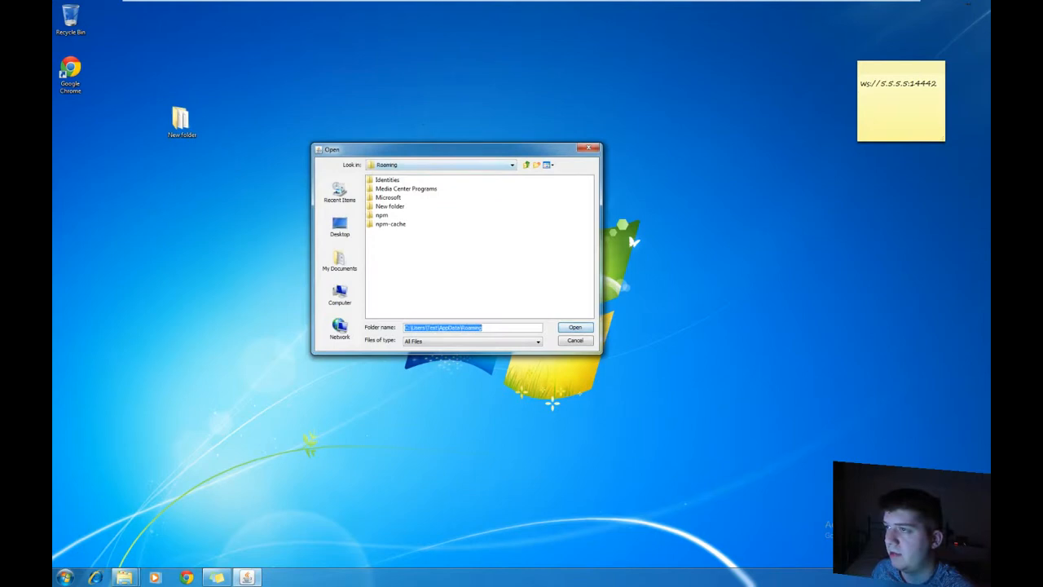
{"action": "left_click_drag", "start_coordinate": [424, 153], "coordinate": [494, 218]}
{"action": "left_click", "coordinate": [409, 292]}
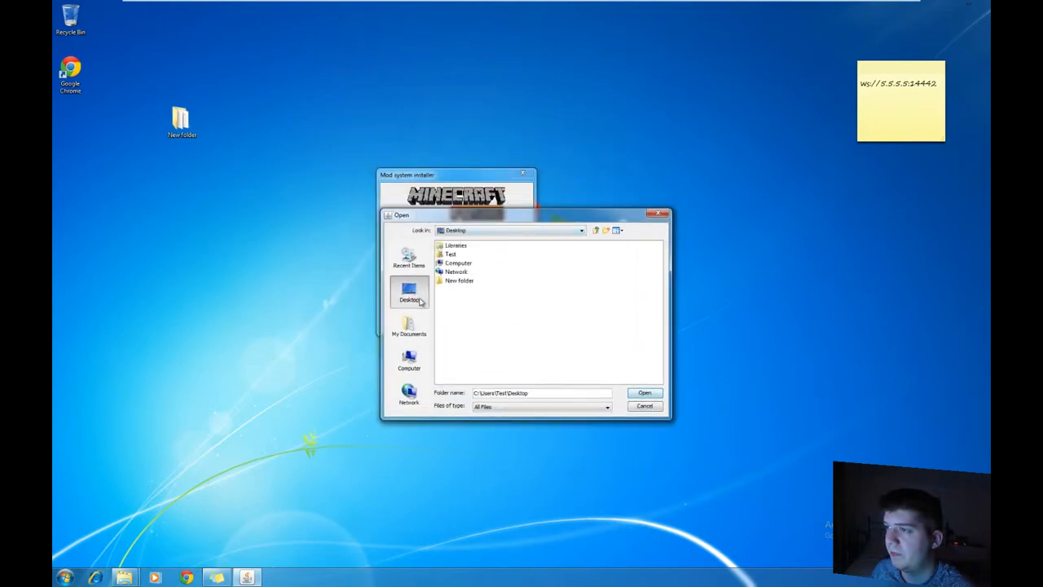
{"action": "double_click", "coordinate": [460, 280]}
{"action": "left_click", "coordinate": [642, 392]}
{"action": "left_click", "coordinate": [435, 305]}
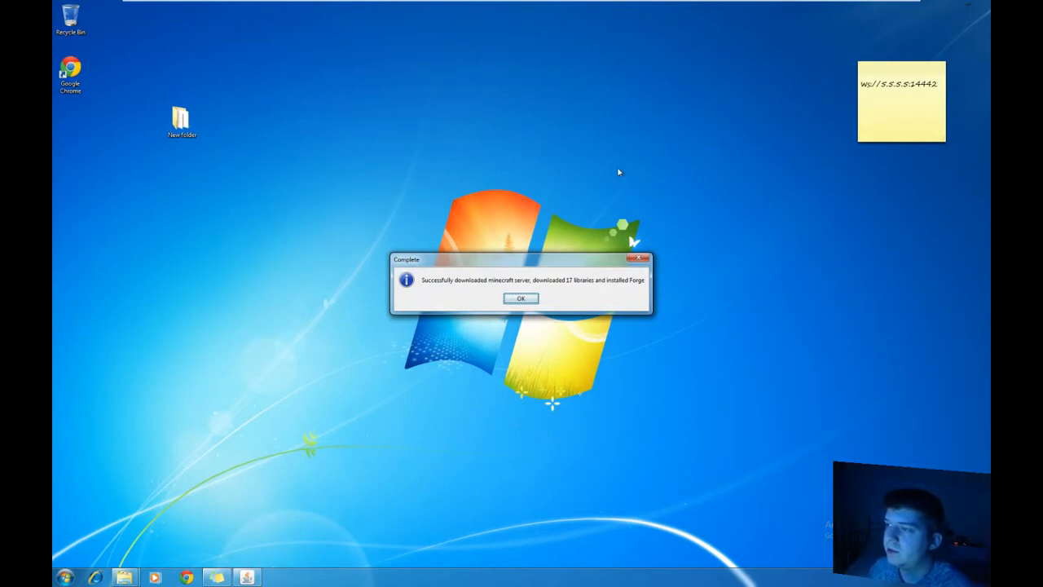
{"action": "left_click", "coordinate": [523, 299]}
- Open New folder from the desktop, dismiss the compatibility assistant and run the forge-1.7.10-10.13.4.1448-1.7.10-universal file
{"action": "double_click", "coordinate": [181, 120]}
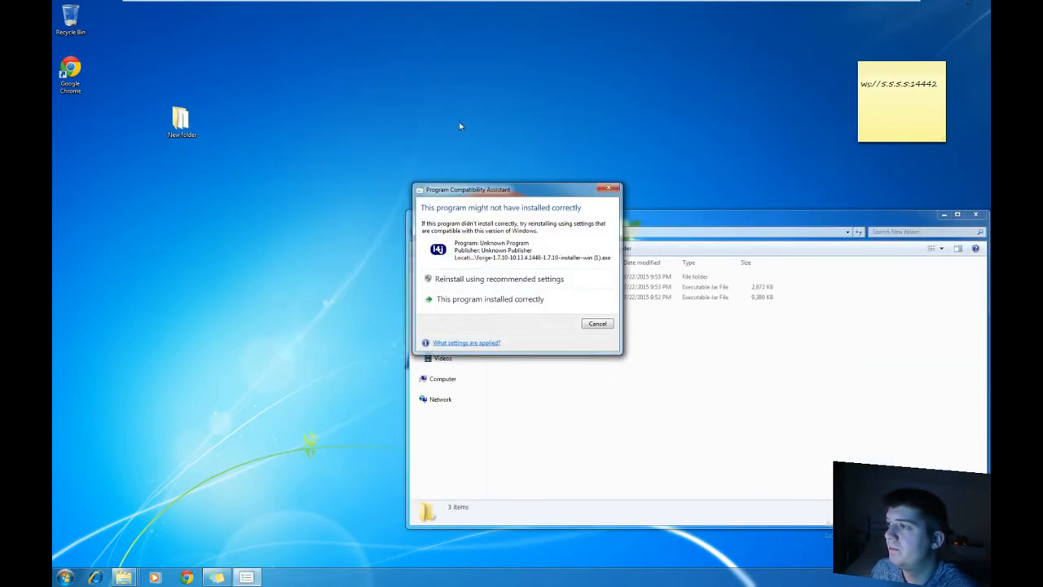
{"action": "left_click", "coordinate": [597, 322]}
{"action": "left_click_drag", "start_coordinate": [660, 225], "coordinate": [511, 88]}
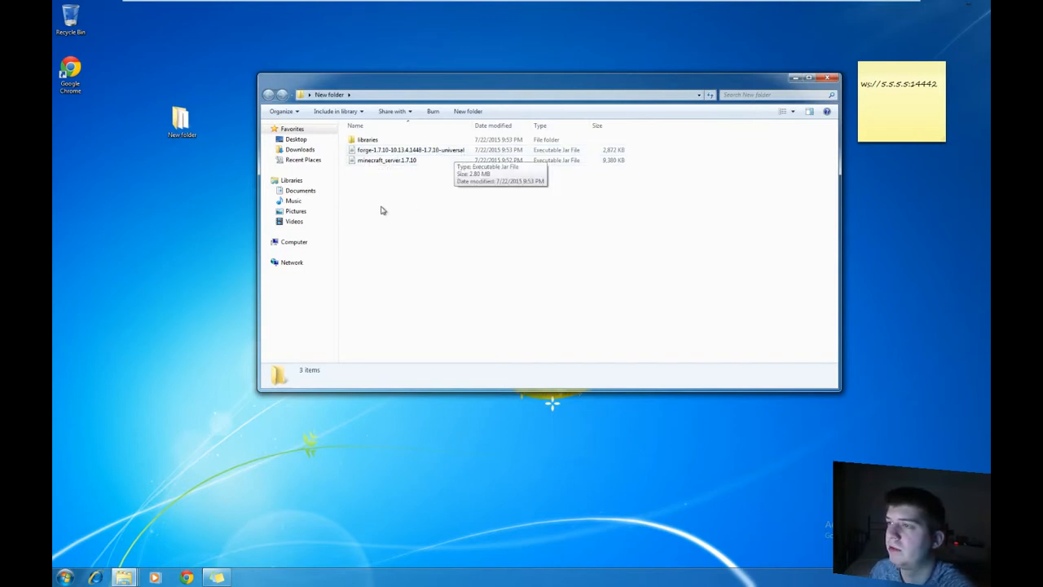
{"action": "double_click", "coordinate": [397, 150]}
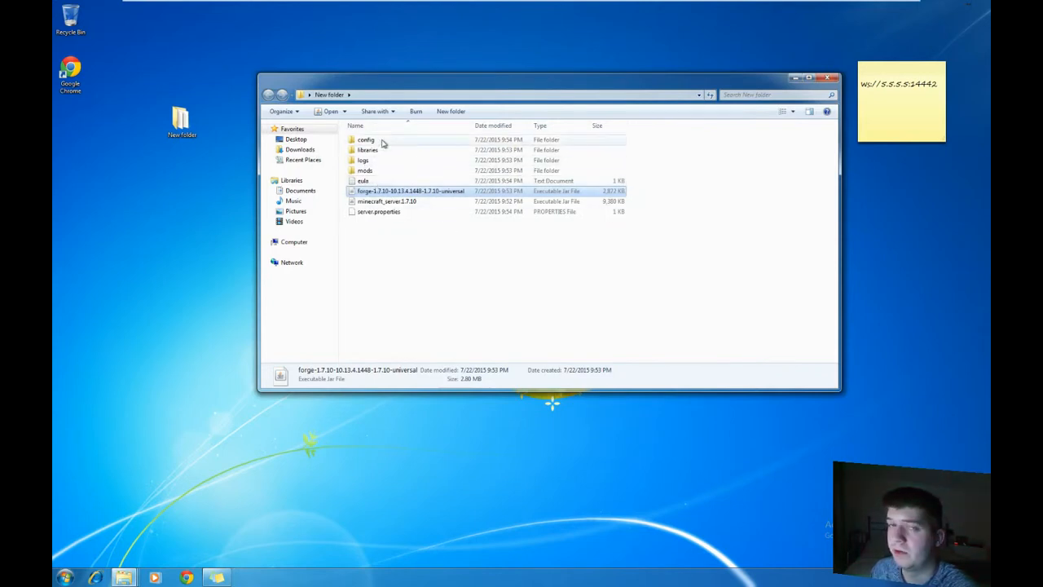
- Set eula to true in the eula text file, save and close it, and run the forge-1.7.10-10.13.4.1448-1.7.10-universal file
{"action": "double_click", "coordinate": [363, 181]}
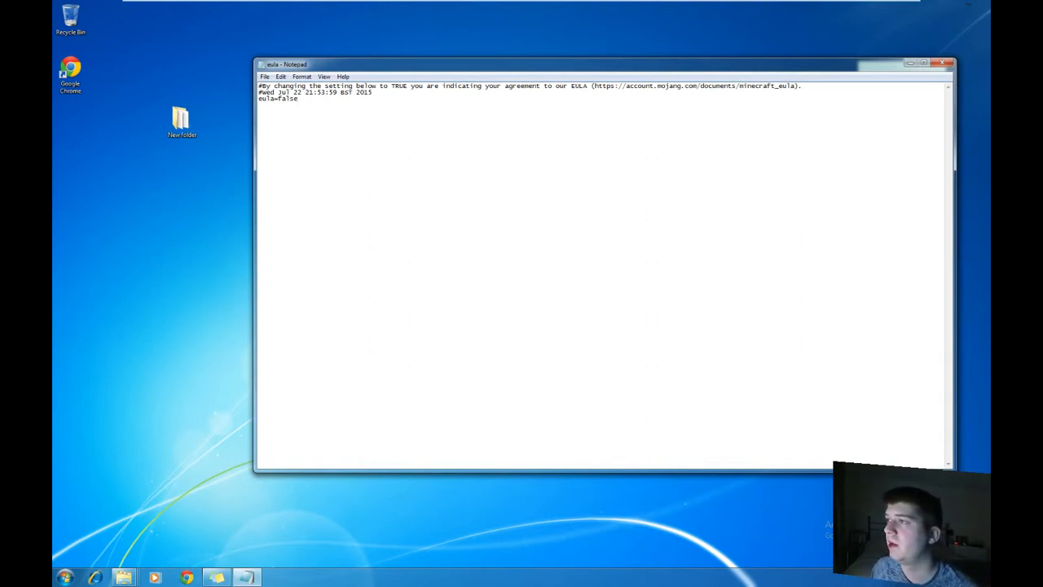
{"action": "left_click_drag", "start_coordinate": [591, 86], "coordinate": [803, 86]}
{"action": "left_click", "coordinate": [260, 105]}
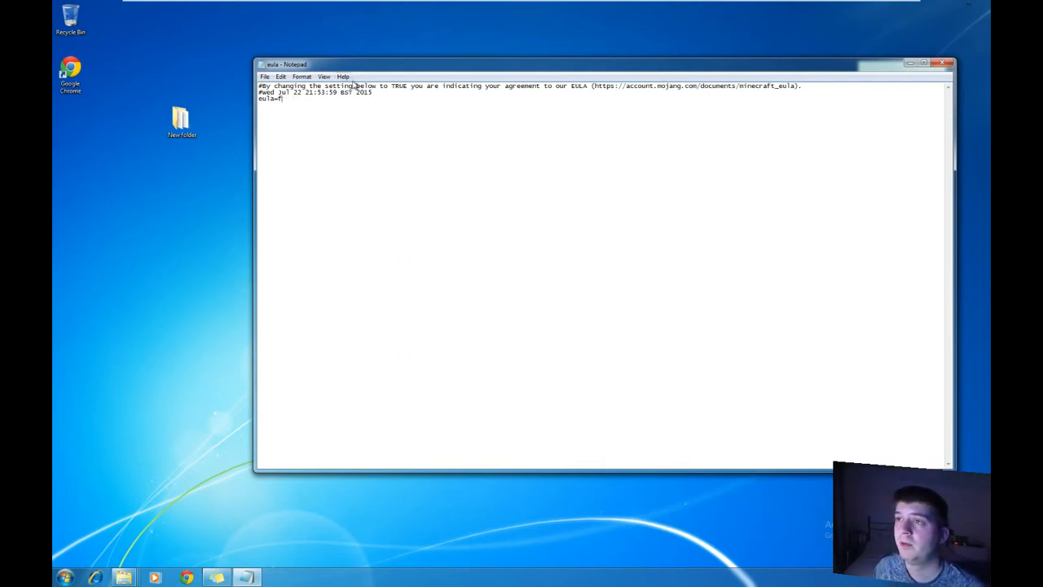
{"action": "type", "text": "true"}
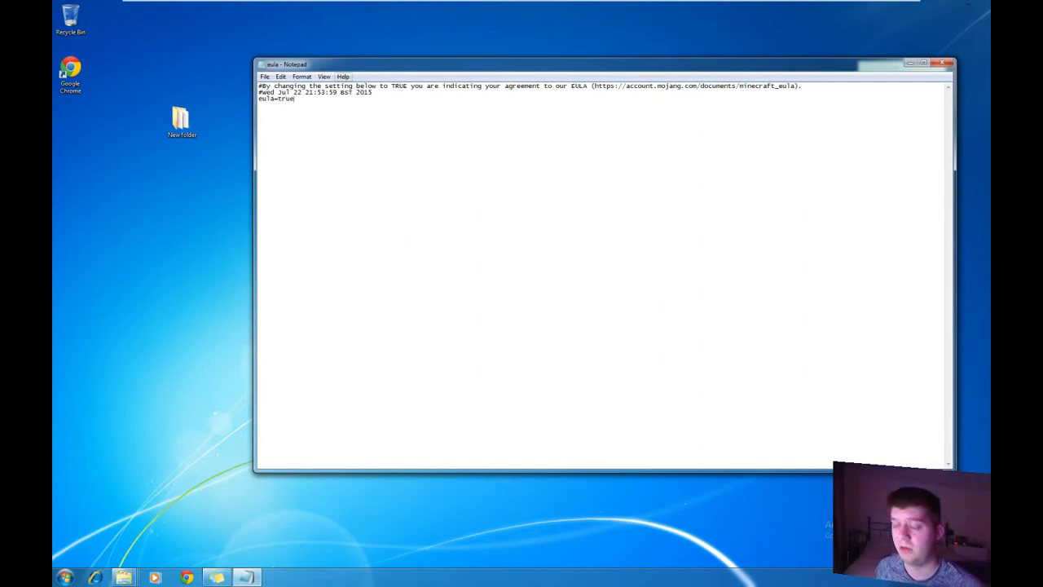
{"action": "left_click", "coordinate": [946, 62]}
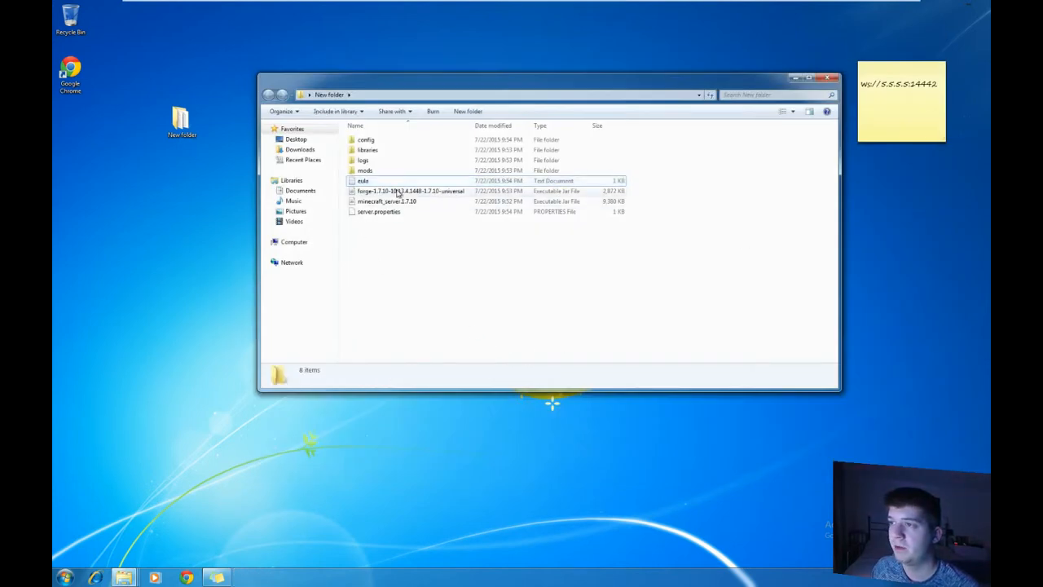
{"action": "left_click", "coordinate": [399, 191]}
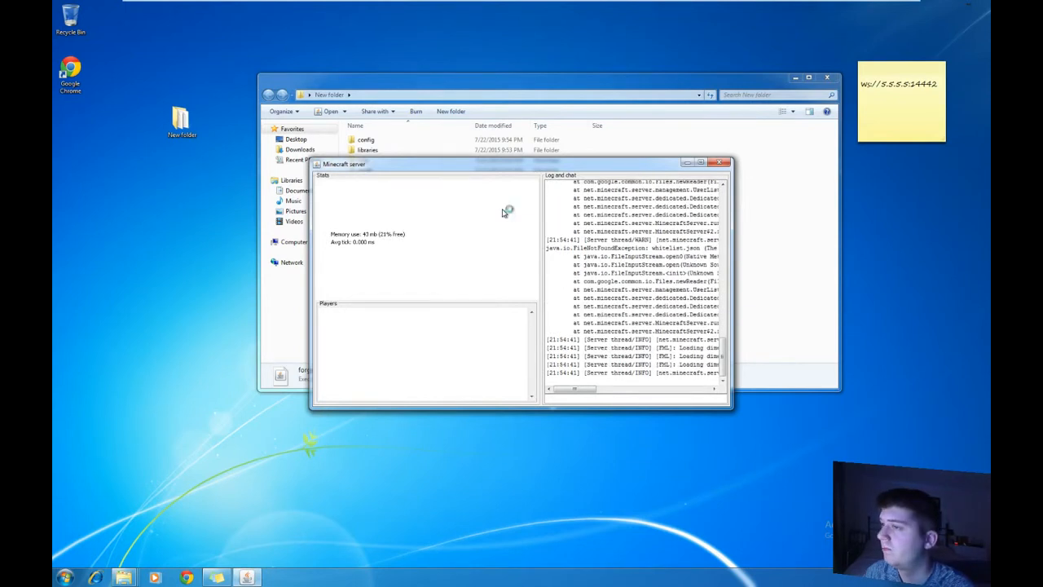
{"action": "double_click", "coordinate": [488, 166]}
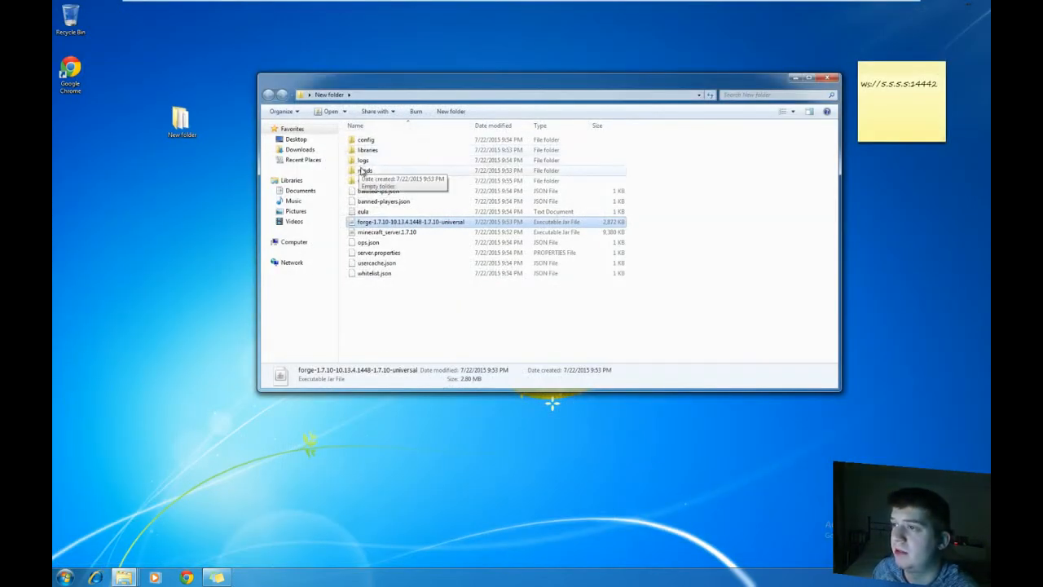
- Open the server's mods folder and arrange it side by side with a Chrome window
{"action": "double_click", "coordinate": [362, 170]}
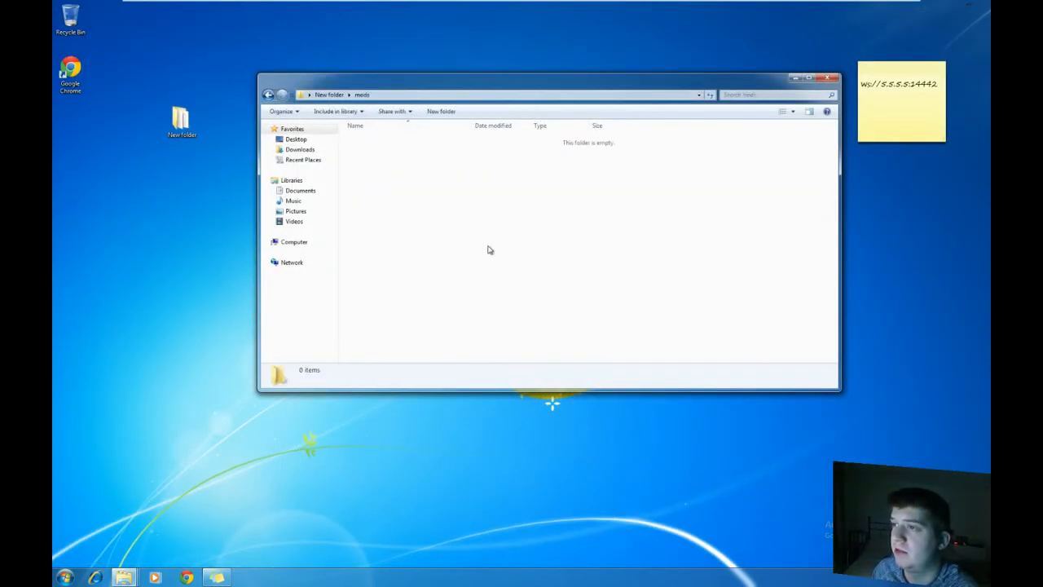
{"action": "key", "text": "super+Right"}
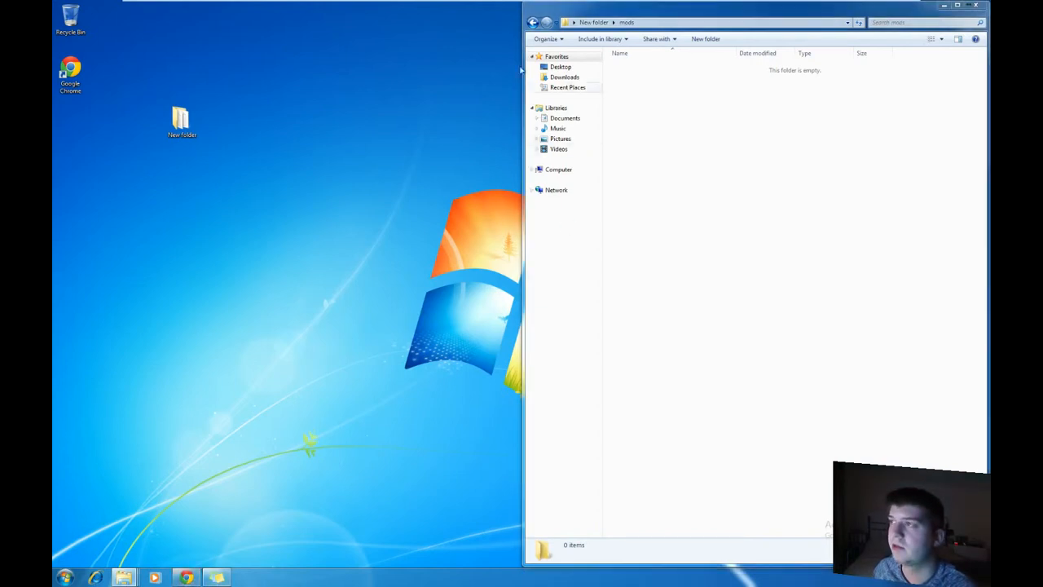
{"action": "mouse_move", "coordinate": [513, 6]}
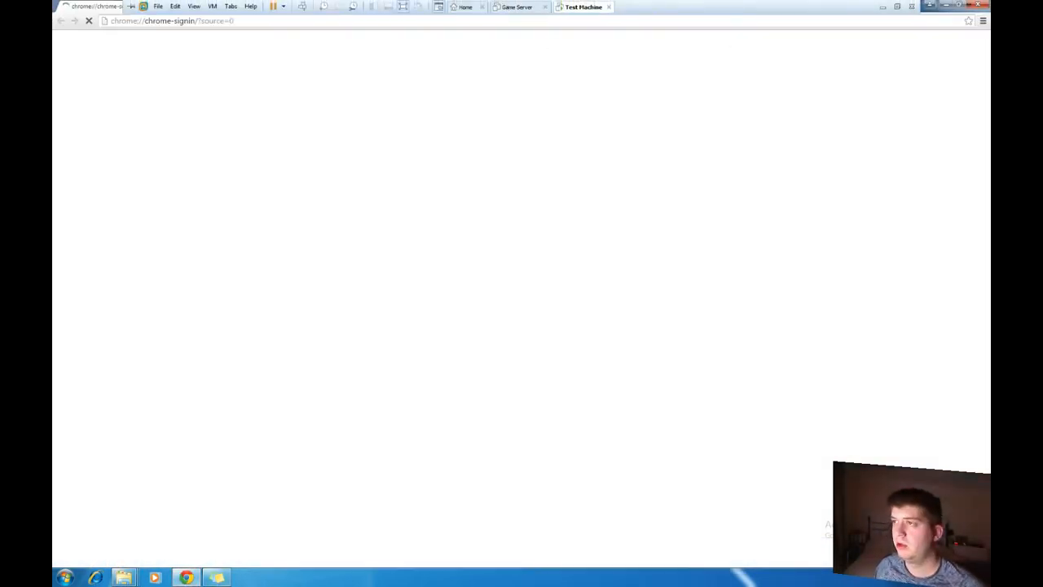
{"action": "key", "text": "super+Left"}
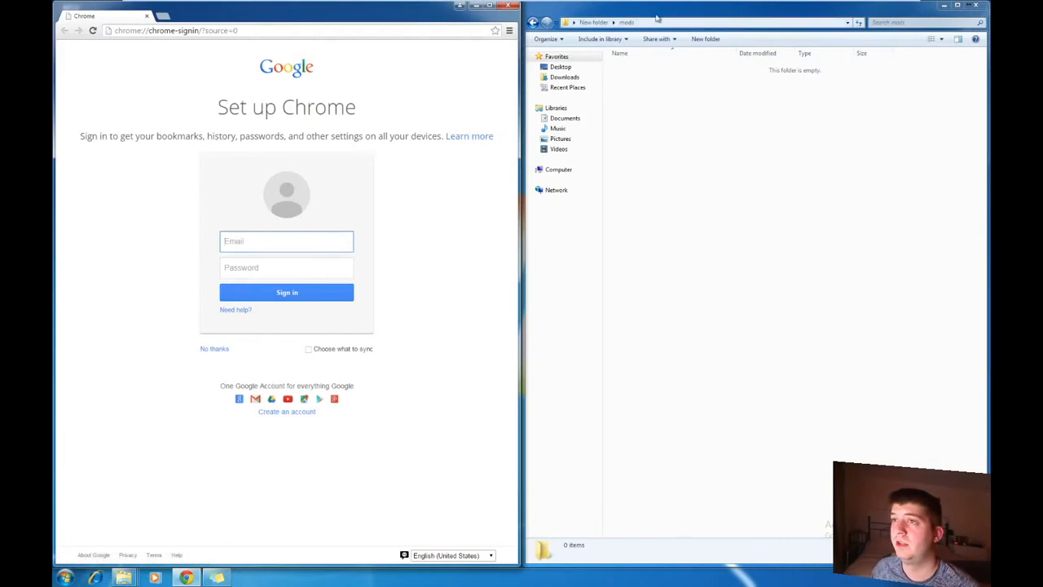
{"action": "key", "text": "ctrl+l"}
{"action": "type", "text": "www"}
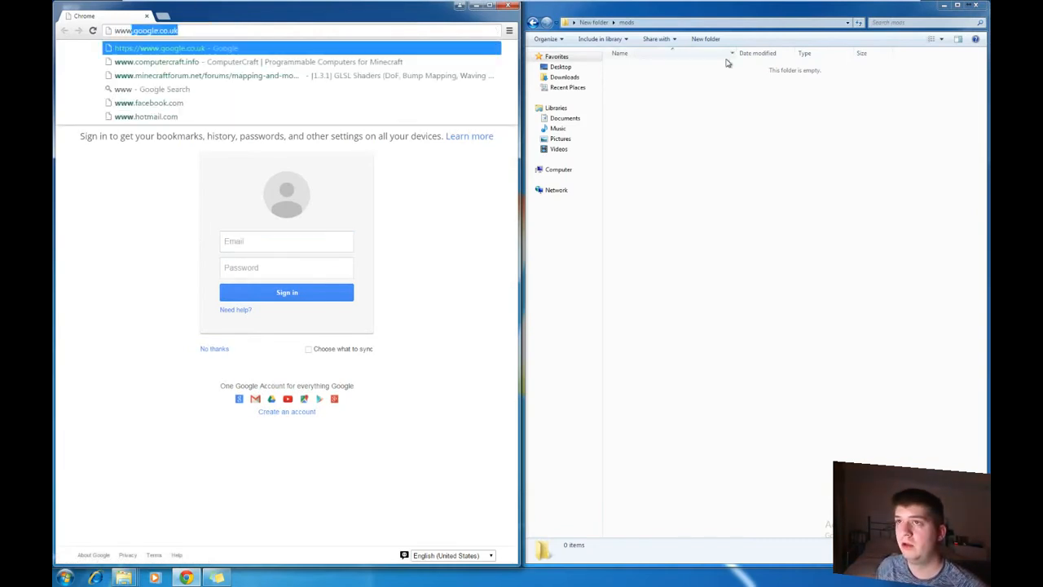
{"action": "key", "text": "Return"}
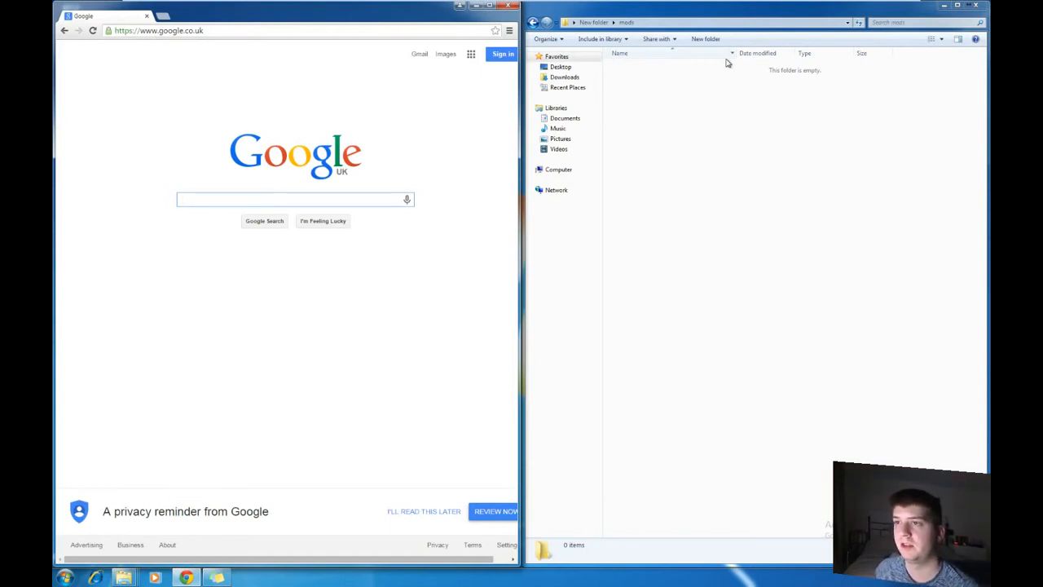
{"action": "type", "text": "computer"}
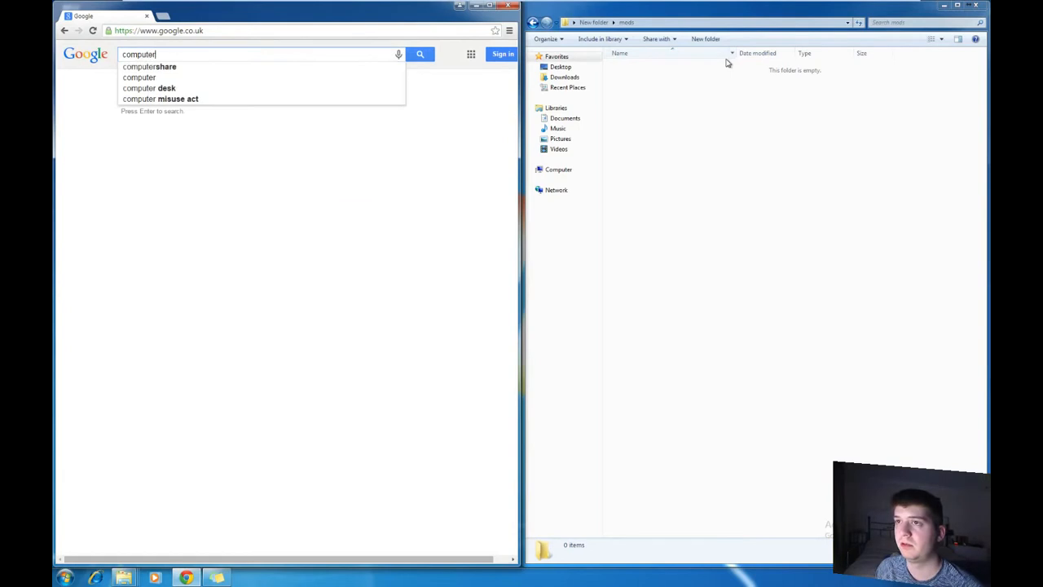
{"action": "type", "text": "craft"}
{"action": "key", "text": "Return"}
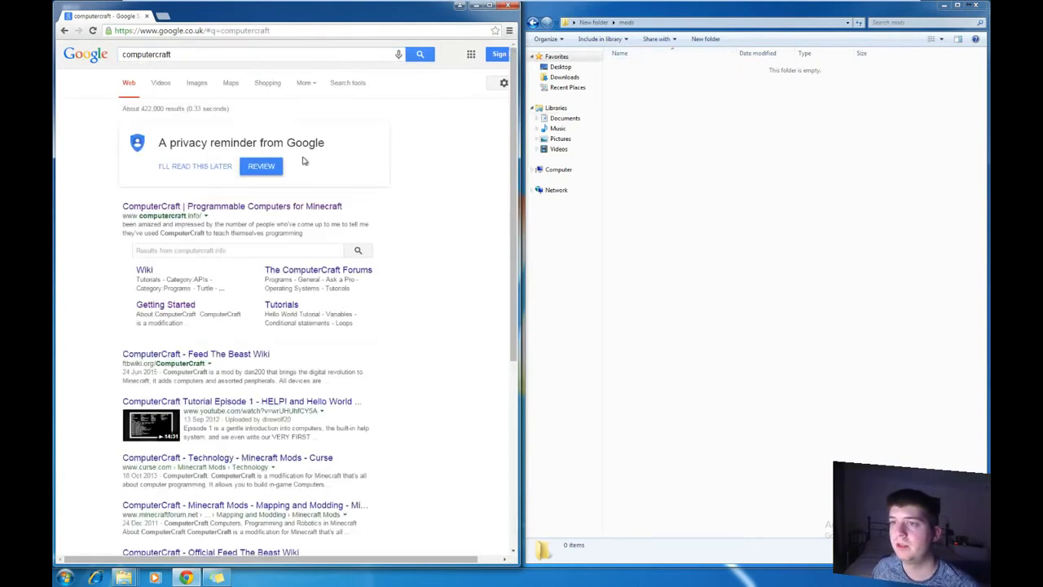
{"action": "left_click", "coordinate": [235, 208]}
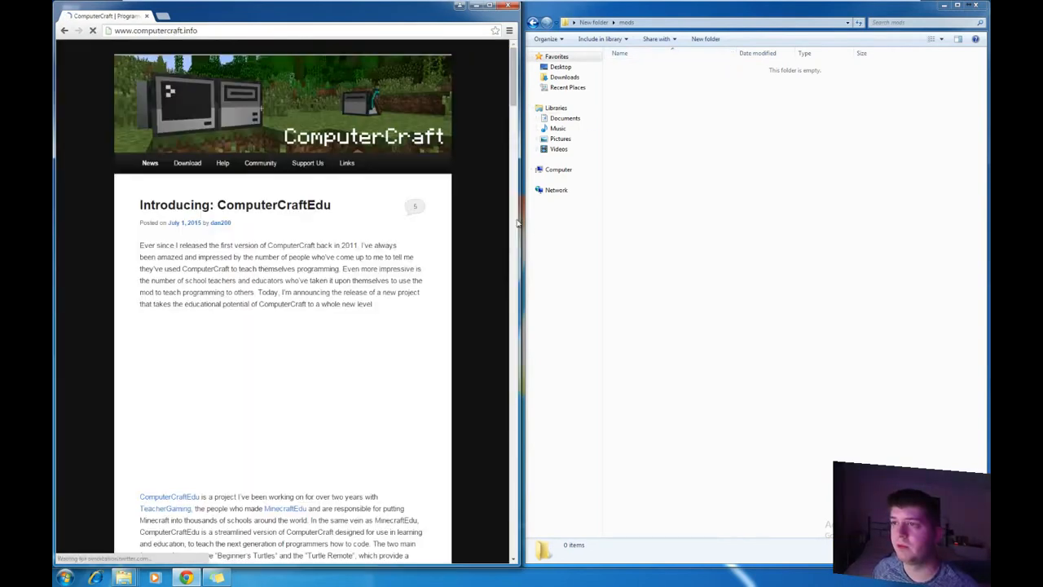
- Download ComputerCraft 1.73 for Minecraft 1.7.10, keep the file and place it in the mods folder
{"action": "left_click", "coordinate": [189, 166]}
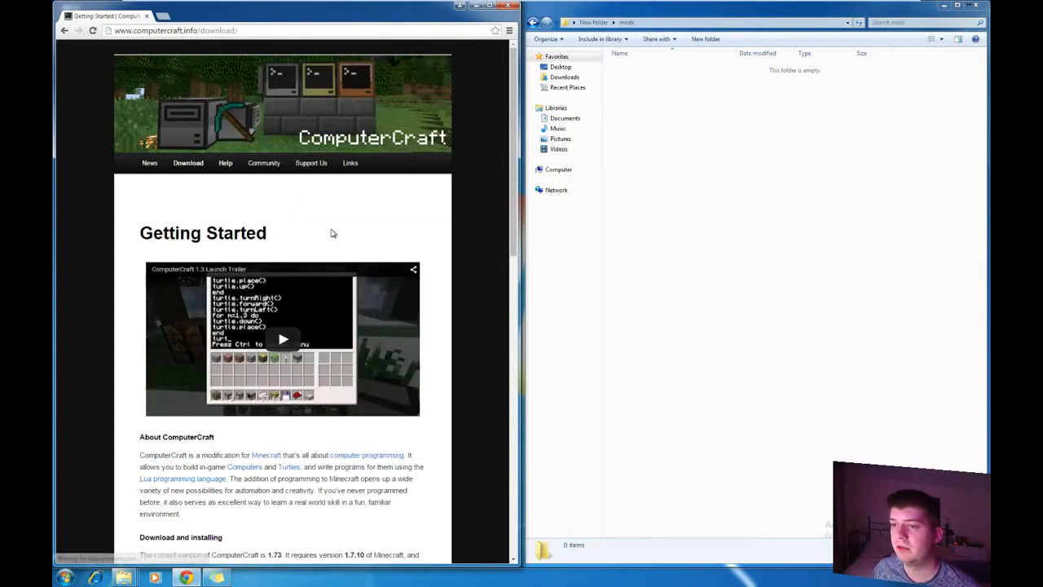
{"action": "scroll", "coordinate": [333, 233], "scroll_direction": "down", "scroll_amount": 3}
{"action": "scroll", "coordinate": [331, 233], "scroll_direction": "down", "scroll_amount": 2}
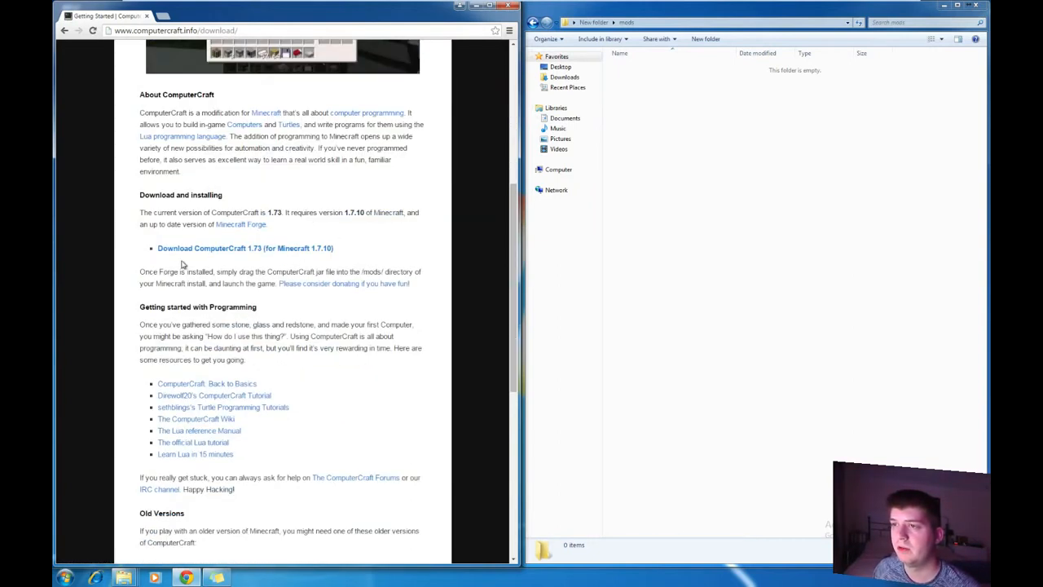
{"action": "left_click", "coordinate": [244, 249]}
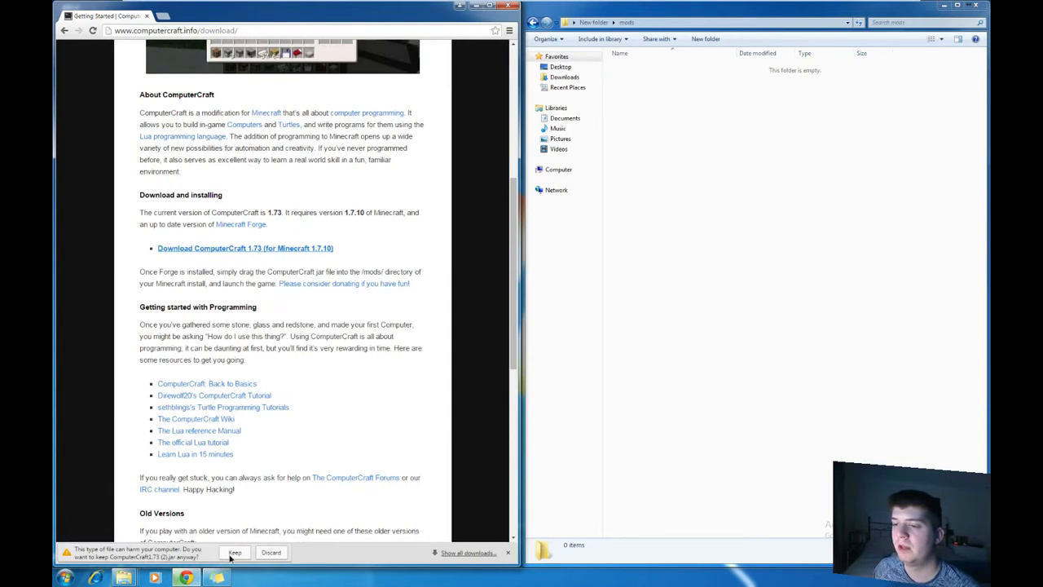
{"action": "left_click", "coordinate": [232, 553]}
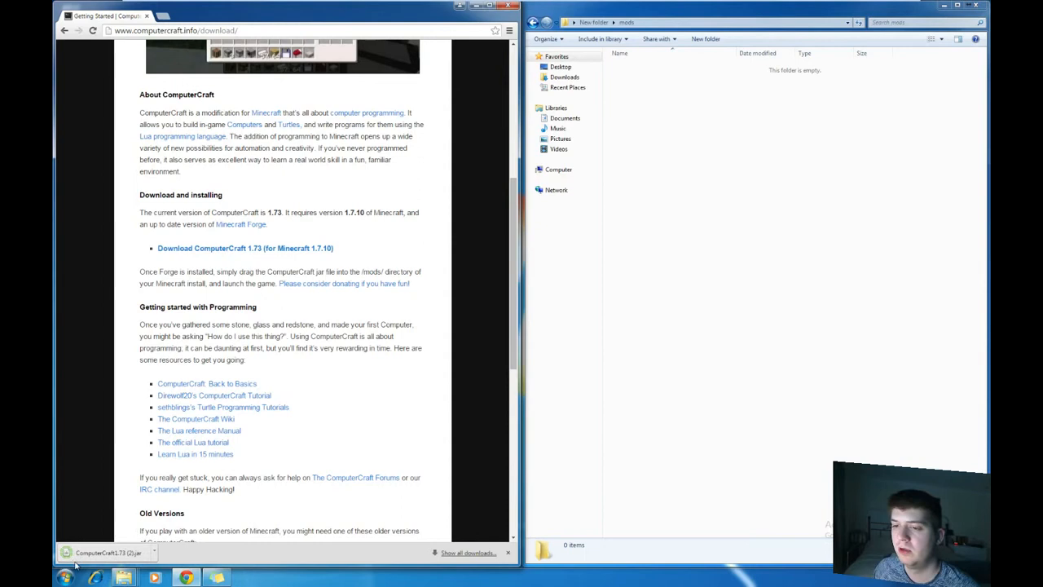
{"action": "left_click_drag", "start_coordinate": [78, 559], "coordinate": [782, 163]}
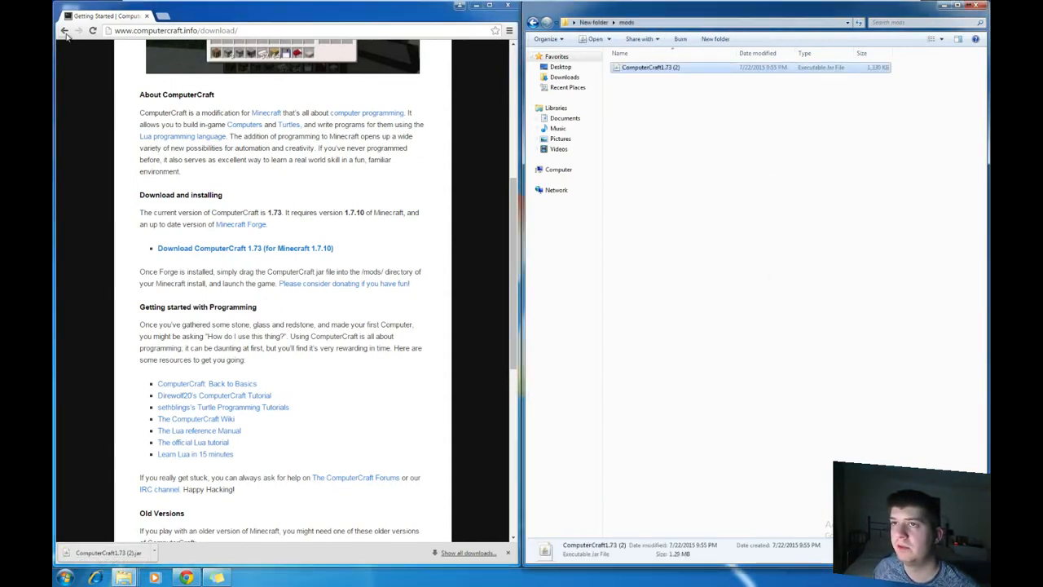
- Return to google.co.uk, search for "applied energistics 2" and open the ae-mod.info site
{"action": "left_click", "coordinate": [169, 30]}
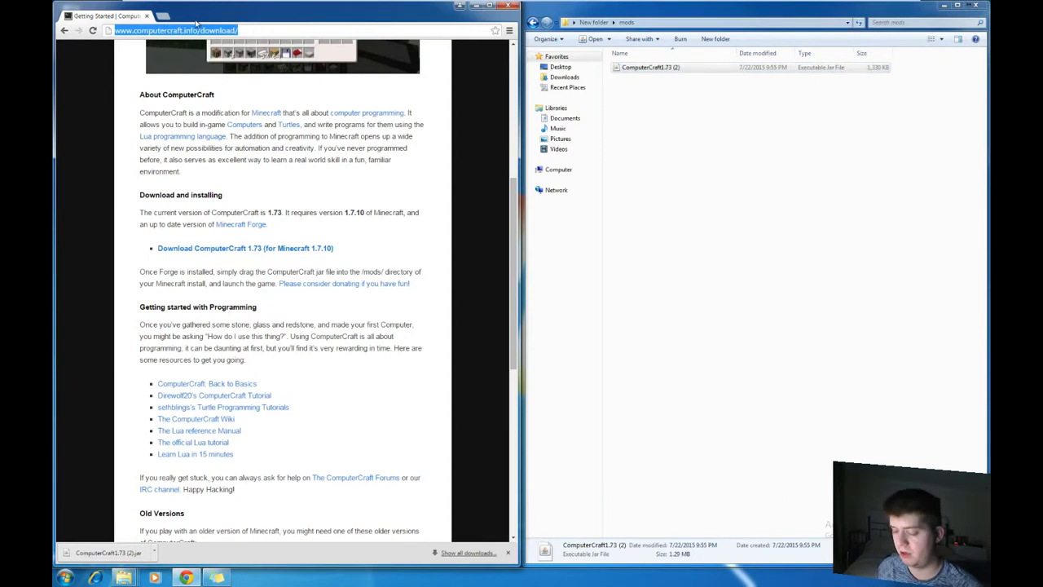
{"action": "type", "text": "google.co.uk"}
{"action": "key", "text": "Return"}
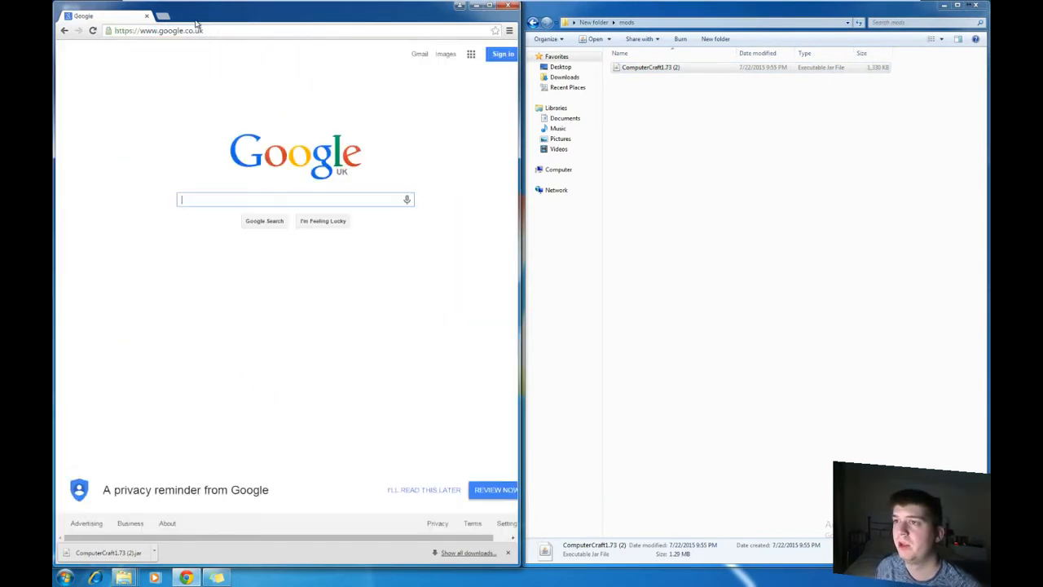
{"action": "type", "text": "applied"}
{"action": "type", "text": " energicis"}
{"action": "key", "text": "BackSpace"}
{"action": "key", "text": "BackSpace"}
{"action": "key", "text": "BackSpace"}
{"action": "type", "text": "stics 2"}
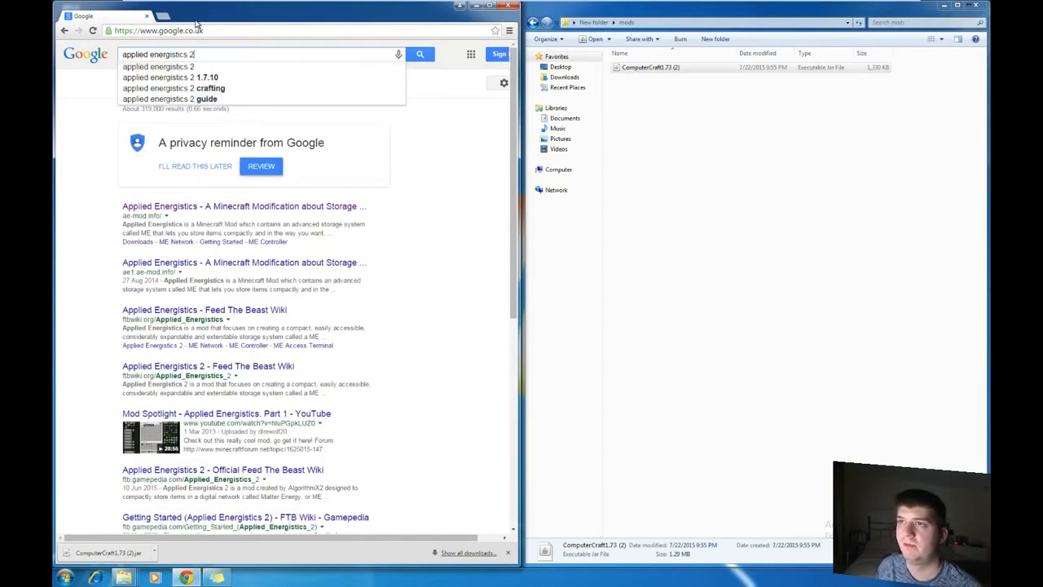
{"action": "key", "text": "Return"}
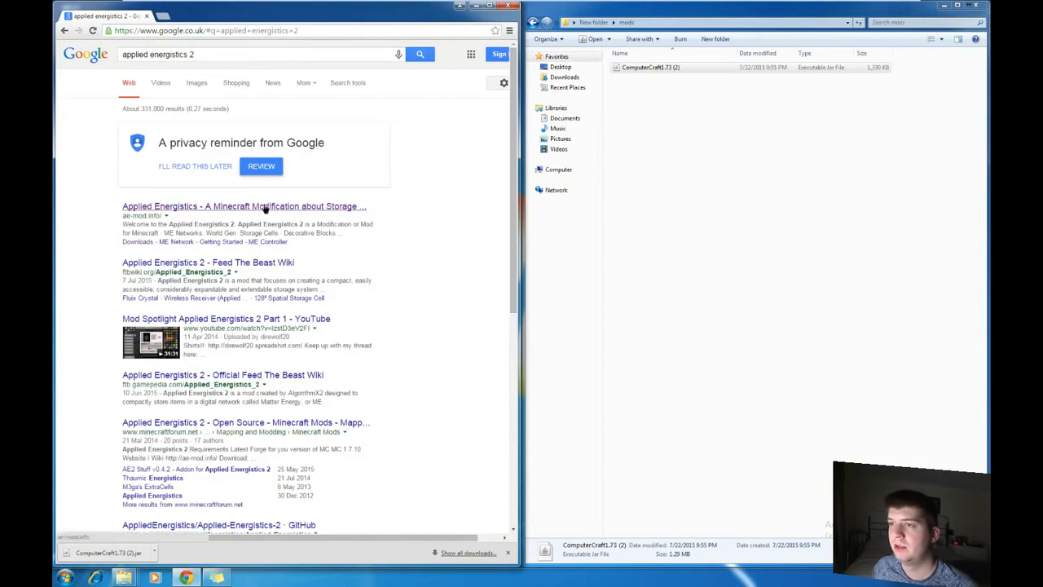
{"action": "left_click", "coordinate": [265, 208]}
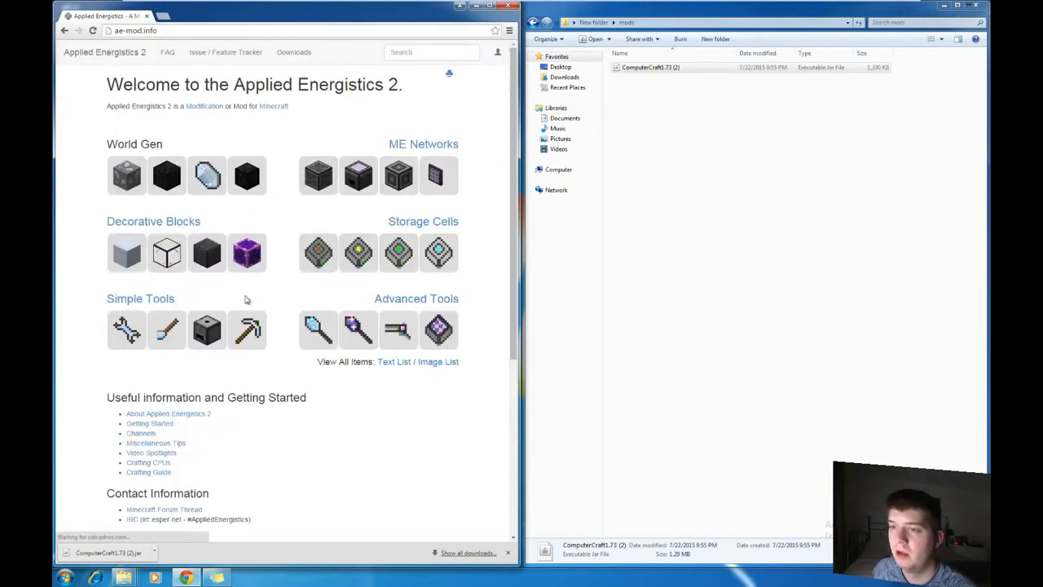
- Download Applied Energistics rv2.stable build 10 for 1.7.10, keep the file, place it in the mods folder and close Chrome
{"action": "left_click", "coordinate": [297, 52]}
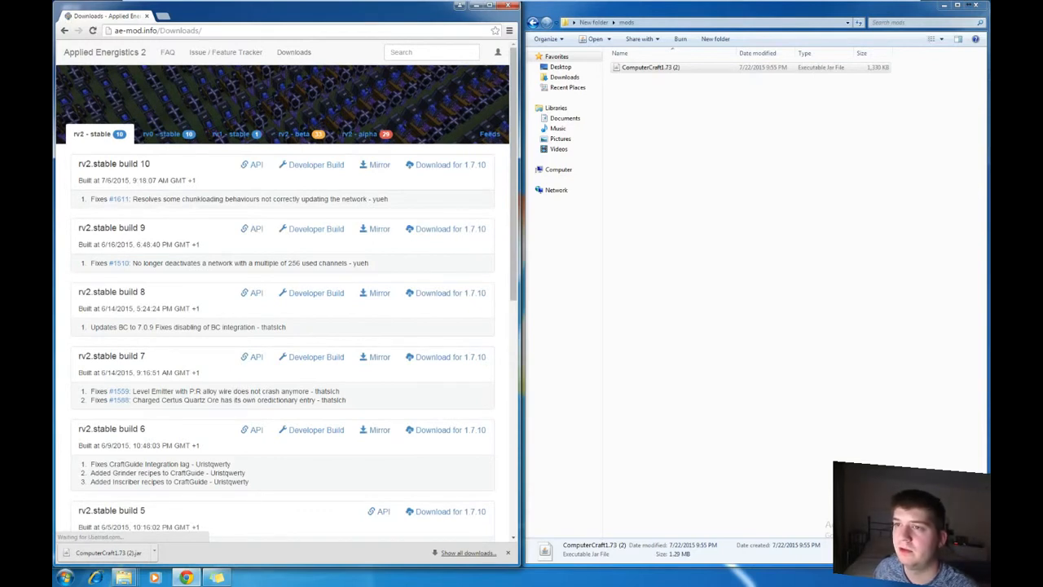
{"action": "left_click", "coordinate": [453, 166]}
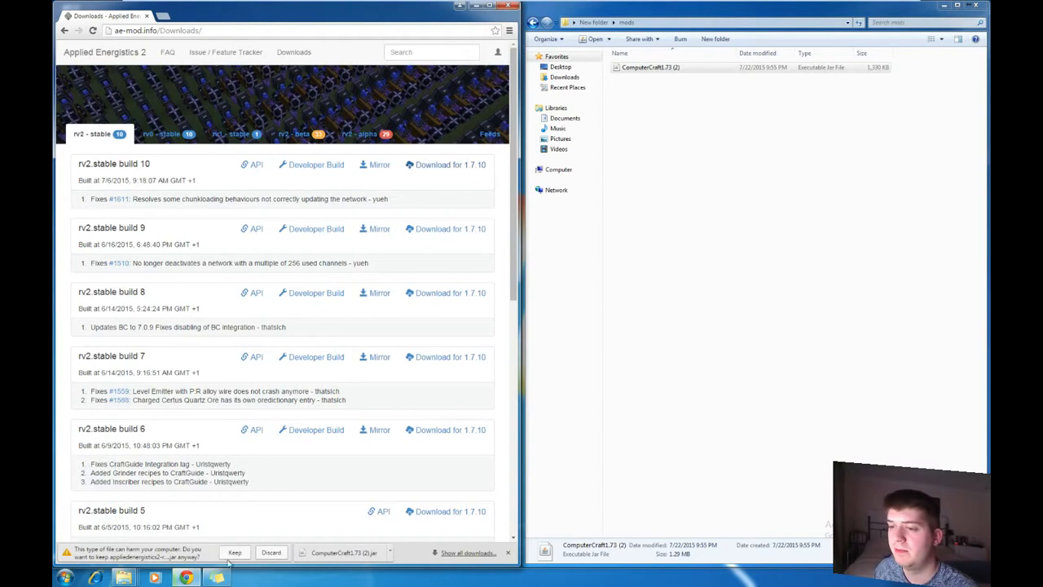
{"action": "left_click", "coordinate": [238, 558]}
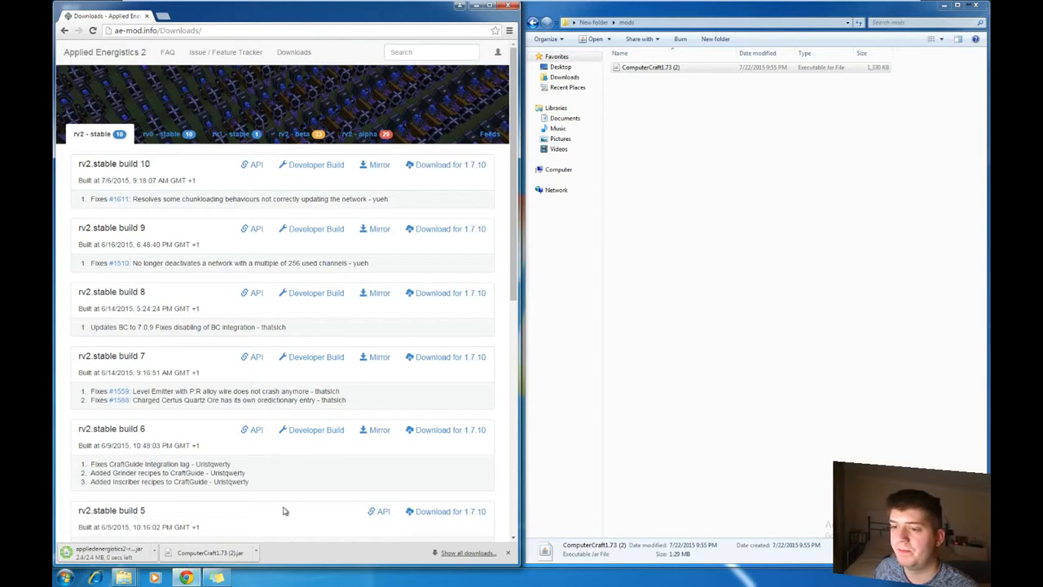
{"action": "left_click_drag", "start_coordinate": [104, 557], "coordinate": [736, 233]}
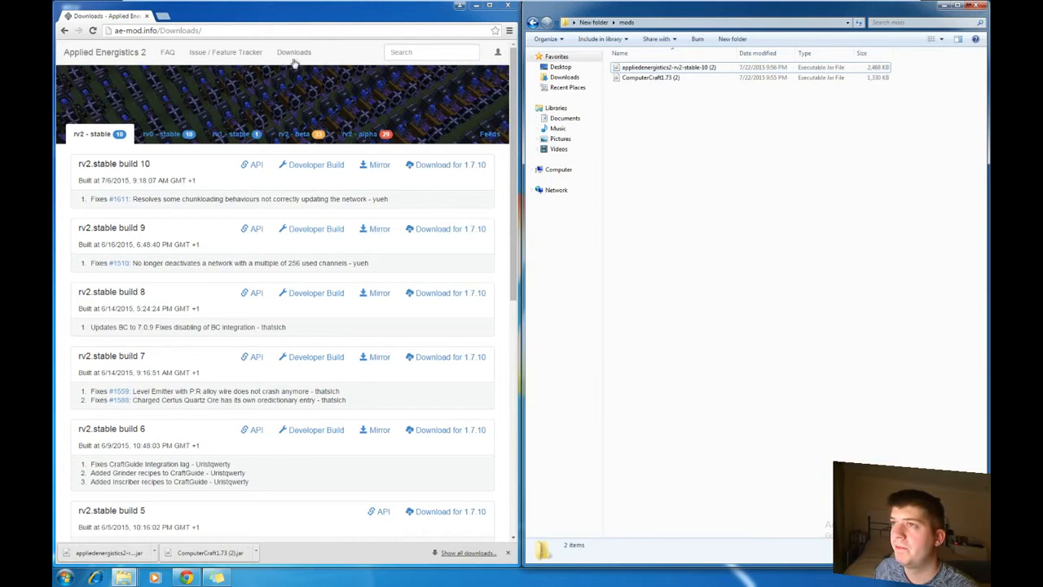
{"action": "left_click", "coordinate": [506, 5]}
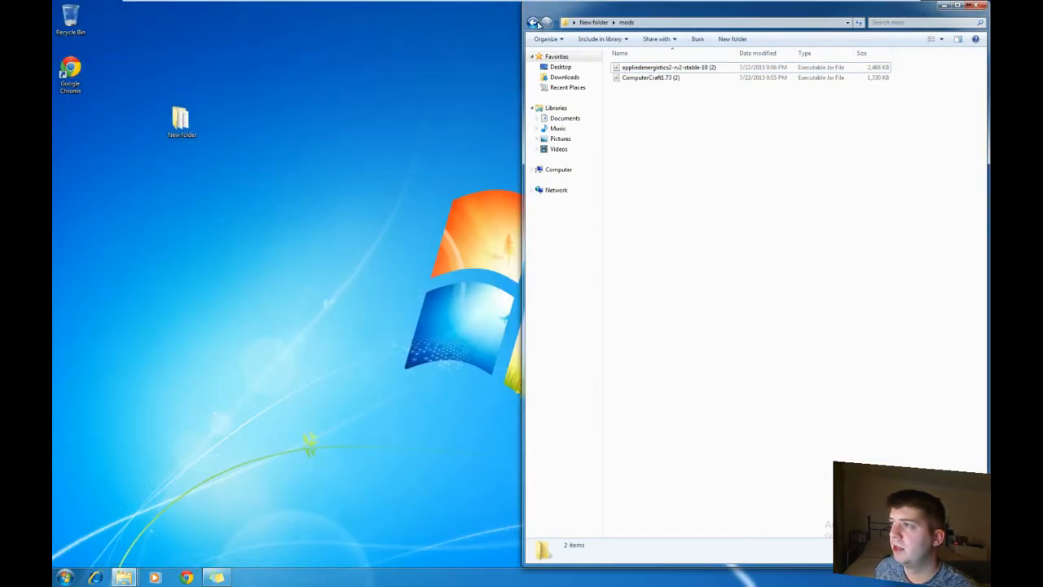
- Run the forge-1.7.10-10.13.4.1448-1.7.10-universal file from New folder and move the Minecraft server window beside the folder window
{"action": "left_click", "coordinate": [533, 22]}
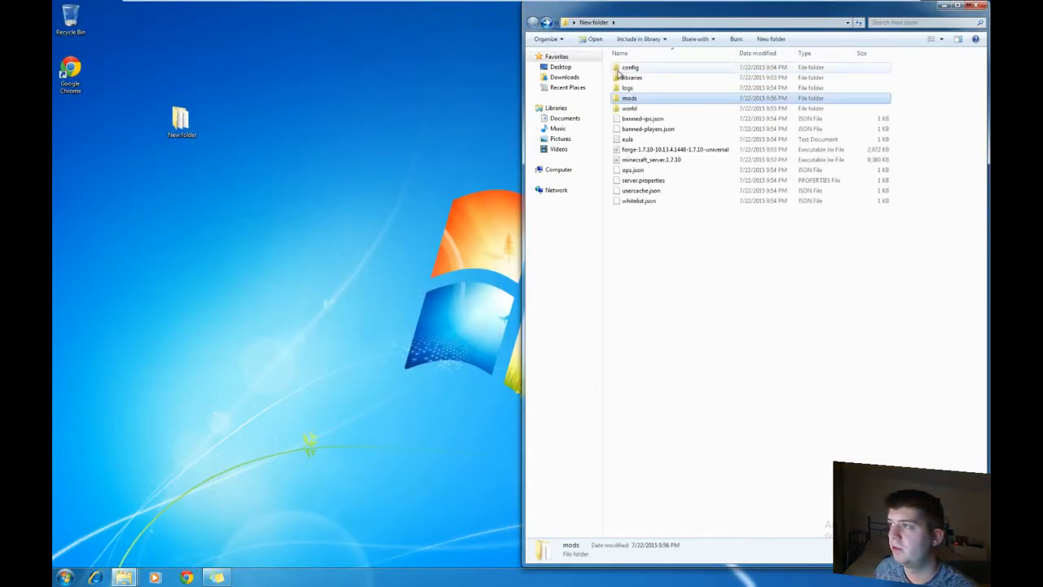
{"action": "double_click", "coordinate": [675, 151]}
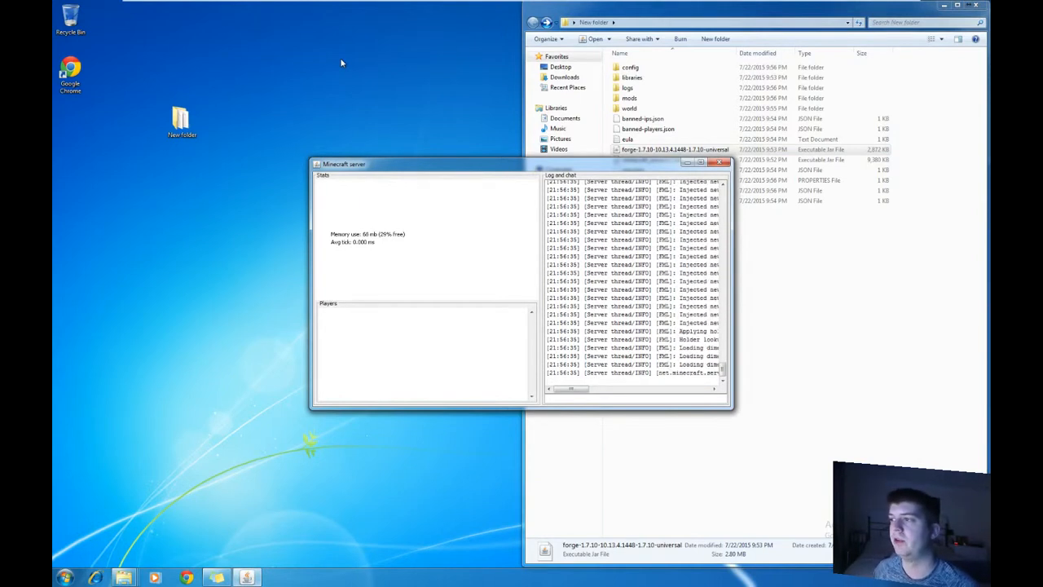
{"action": "left_click_drag", "start_coordinate": [526, 167], "coordinate": [303, 183]}
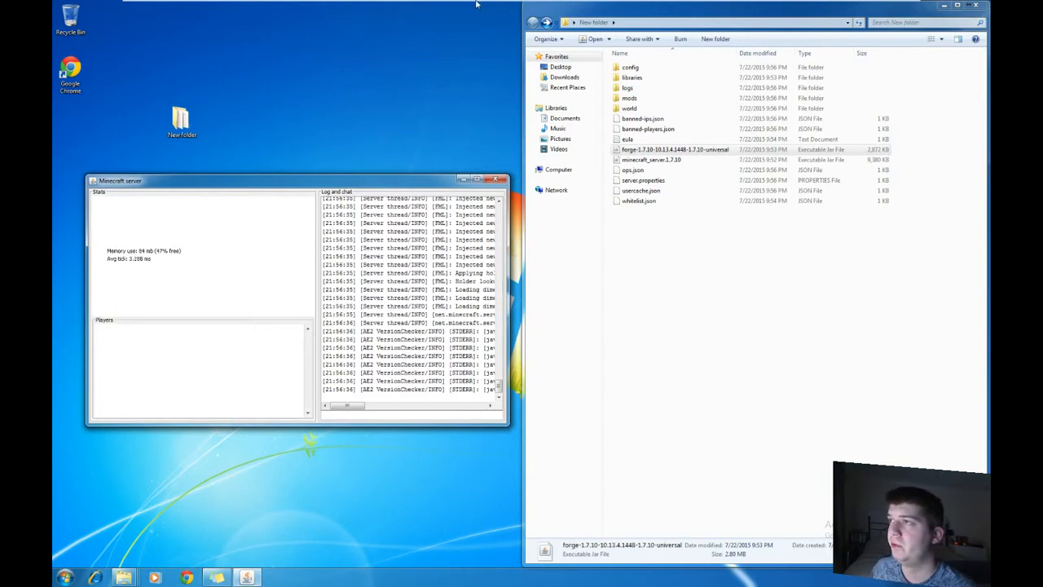
- Exit the full-screen view of the Test Machine virtual machine
{"action": "mouse_move", "coordinate": [477, 4]}
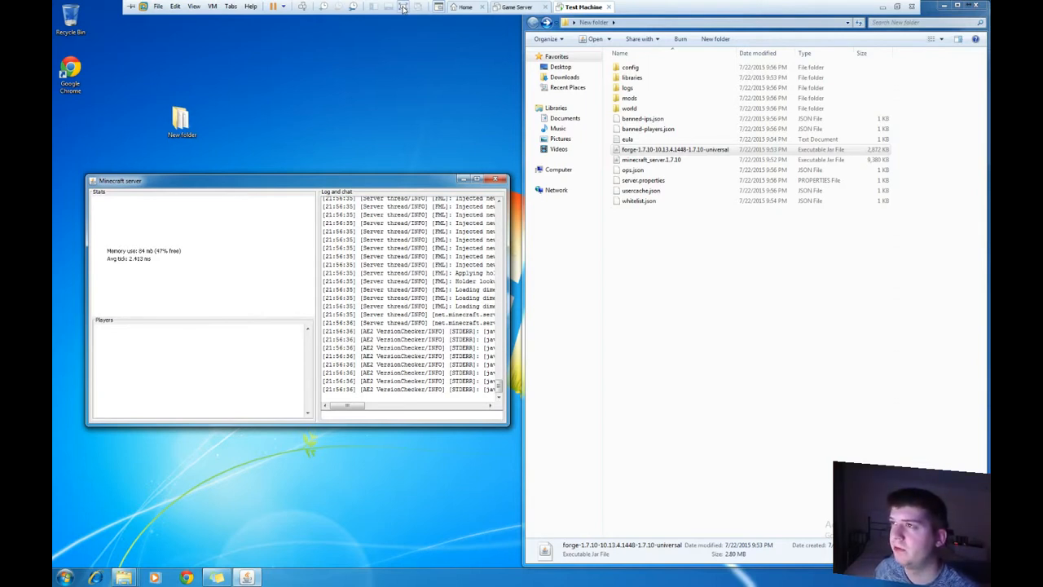
{"action": "left_click", "coordinate": [402, 7]}
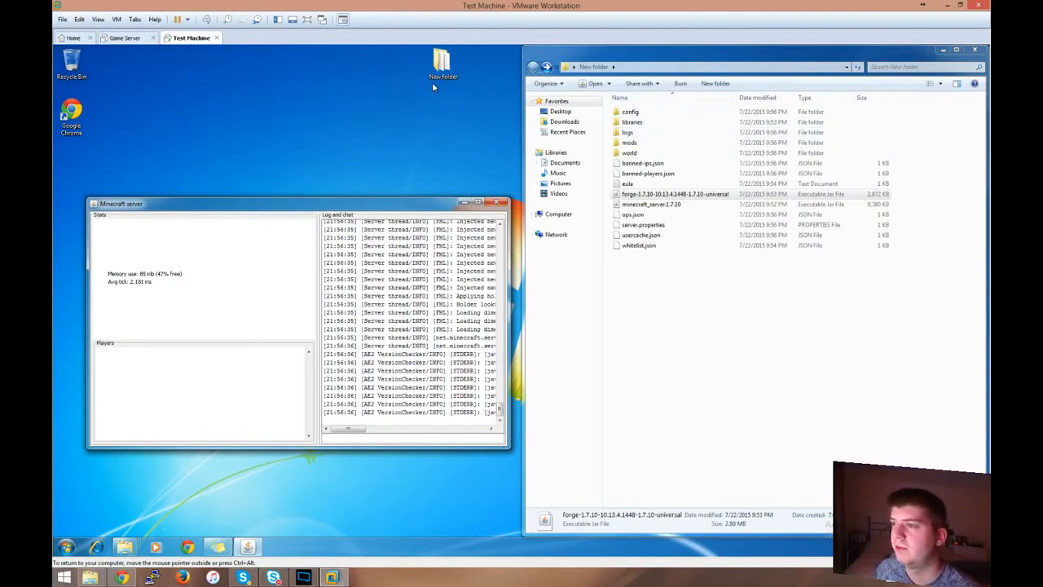
- Enlarge the Minecraft server window to read its log in full width, and minimize it
{"action": "double_click", "coordinate": [357, 198]}
{"action": "left_click_drag", "start_coordinate": [508, 352], "coordinate": [792, 362]}
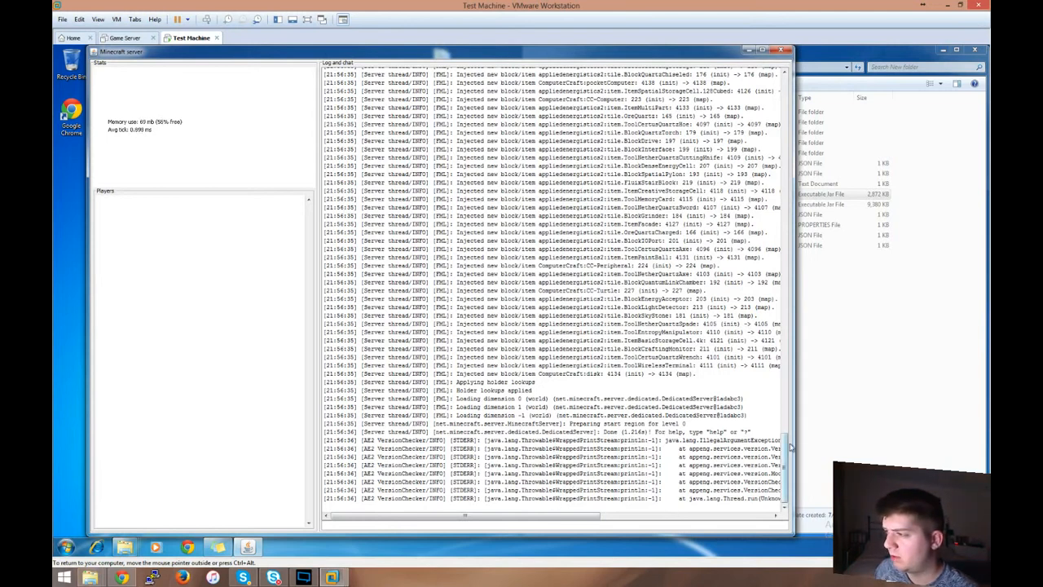
{"action": "left_click_drag", "start_coordinate": [793, 440], "coordinate": [940, 440]}
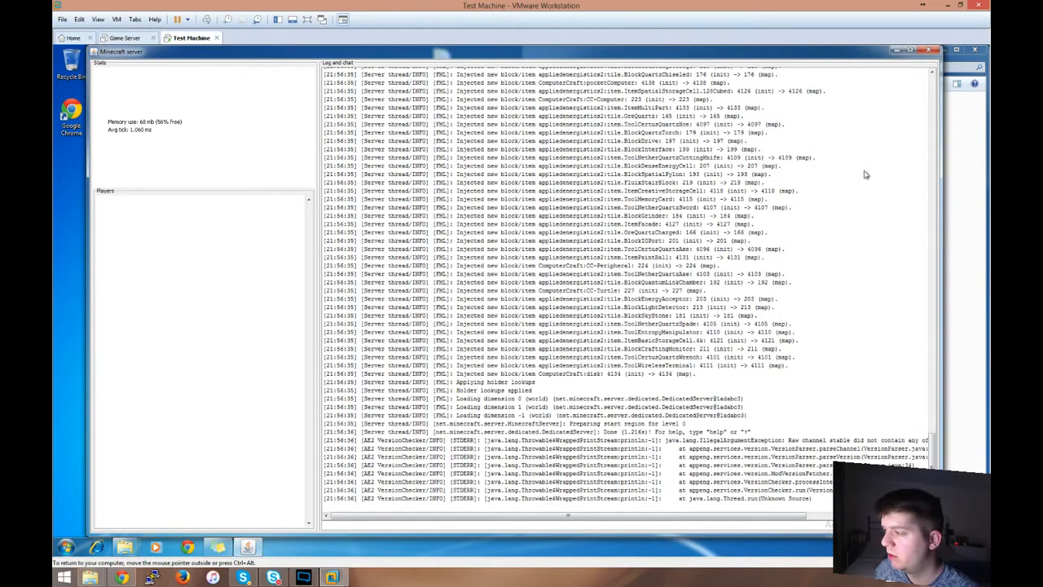
{"action": "left_click", "coordinate": [896, 50]}
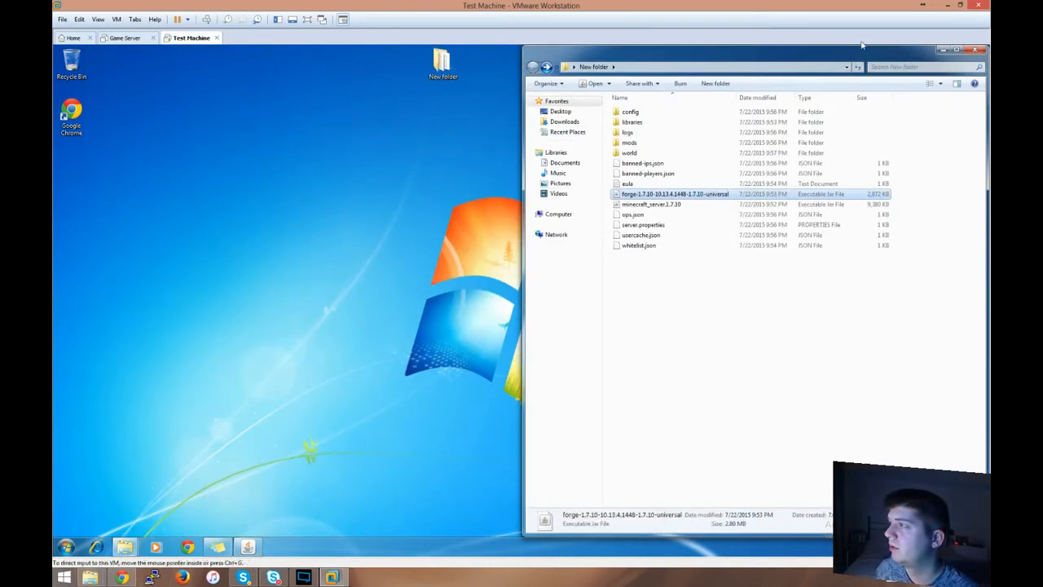
- Minimize VMware Workstation and close the Skype window to clear the host computer's desktop
{"action": "left_click", "coordinate": [947, 5]}
{"action": "left_click", "coordinate": [831, 19]}
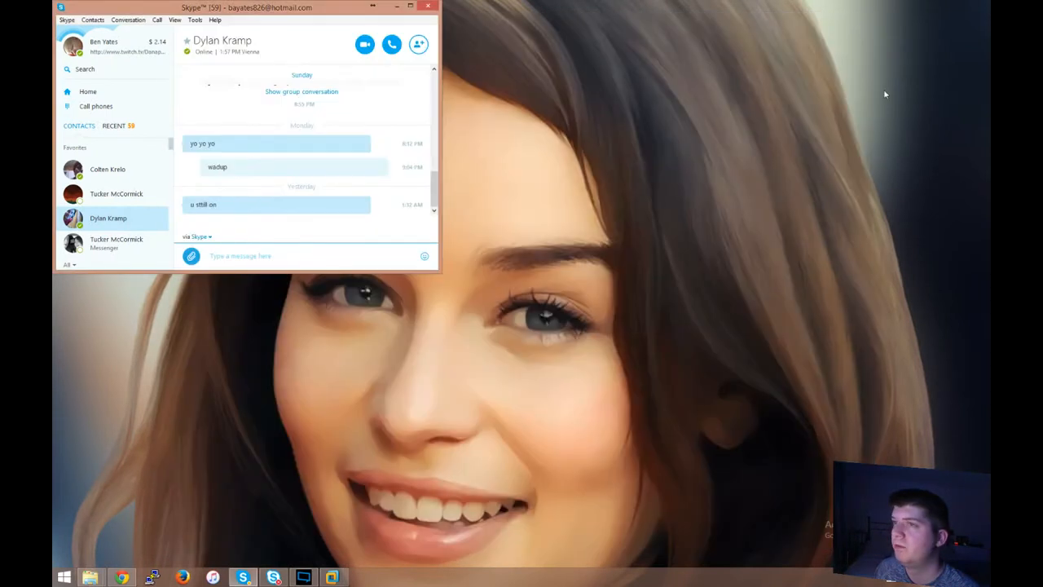
{"action": "left_click", "coordinate": [428, 5]}
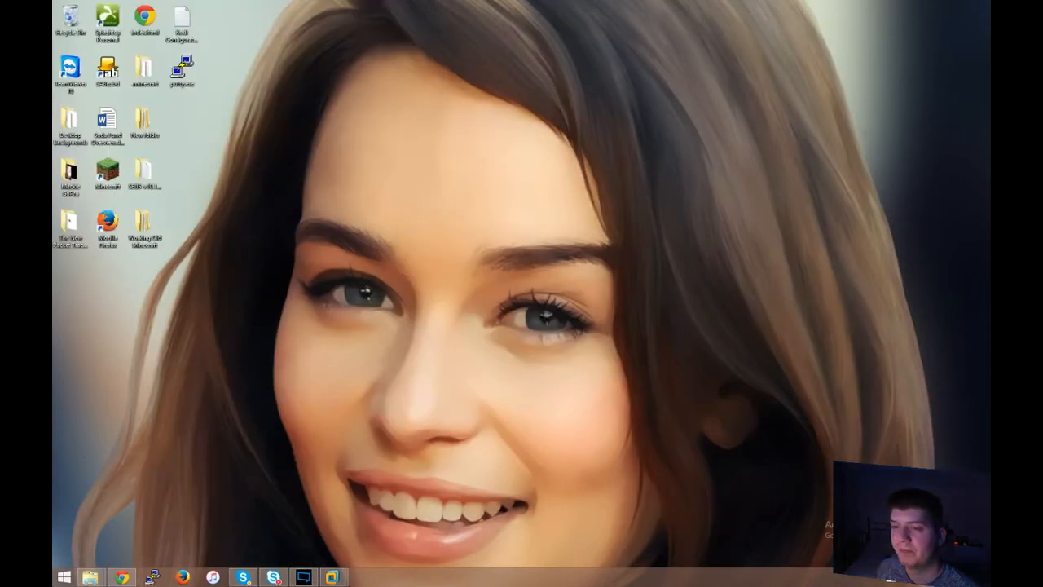
- Switch to Chrome on the host computer with a new window and move it toward the middle of the desktop
{"action": "right_click", "coordinate": [120, 576]}
{"action": "left_click", "coordinate": [93, 526]}
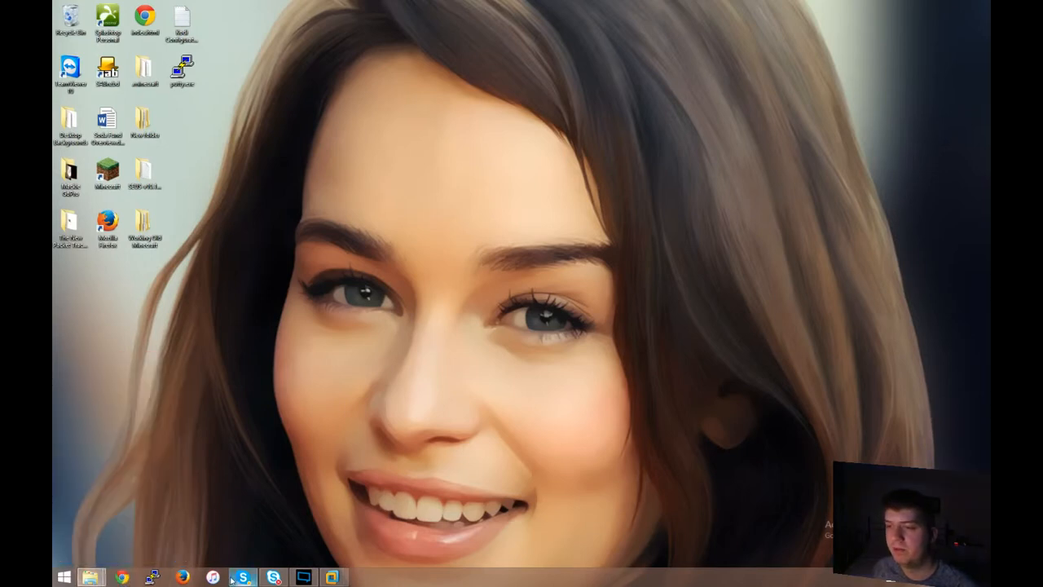
{"action": "left_click_drag", "start_coordinate": [265, 7], "coordinate": [599, 55]}
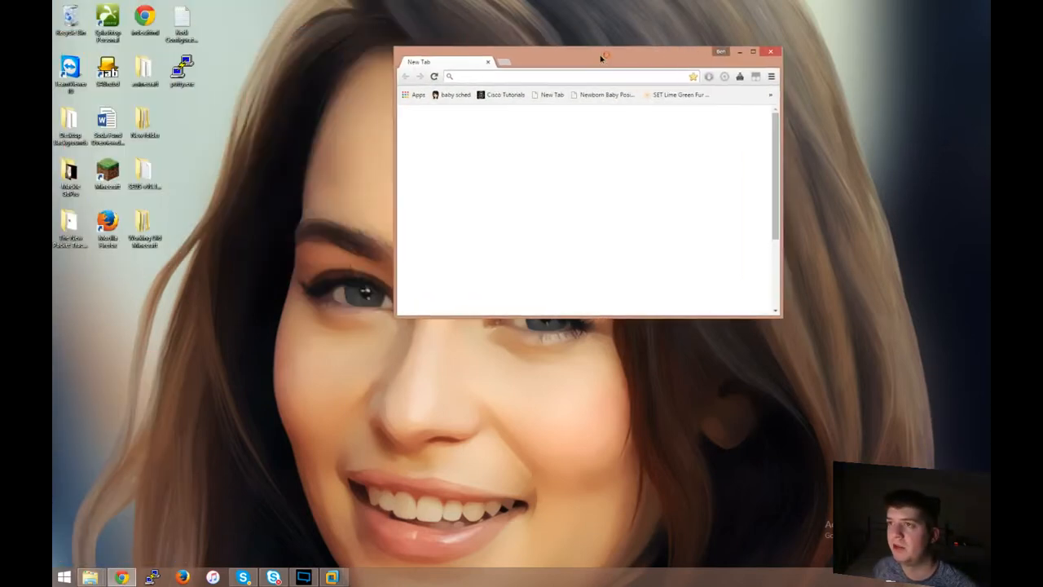
- Search for computercraft, open the download page of computercraft.info and download ComputerCraft 1.73 (for Minecraft 1.7.10)
{"action": "left_click", "coordinate": [554, 244]}
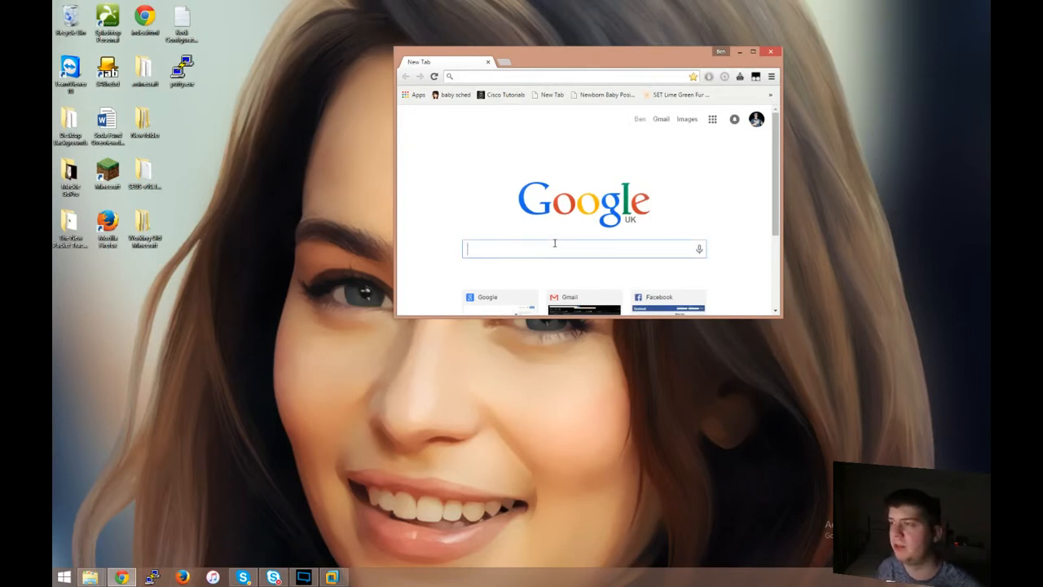
{"action": "type", "text": "compute"}
{"action": "key", "text": "BackSpace"}
{"action": "key", "text": "BackSpace"}
{"action": "key", "text": "BackSpace"}
{"action": "key", "text": "BackSpace"}
{"action": "key", "text": "BackSpace"}
{"action": "key", "text": "BackSpace"}
{"action": "type", "text": "rom"}
{"action": "key", "text": "BackSpace"}
{"action": "key", "text": "BackSpace"}
{"action": "key", "text": "BackSpace"}
{"action": "type", "text": "omputercraft"}
{"action": "key", "text": "Return"}
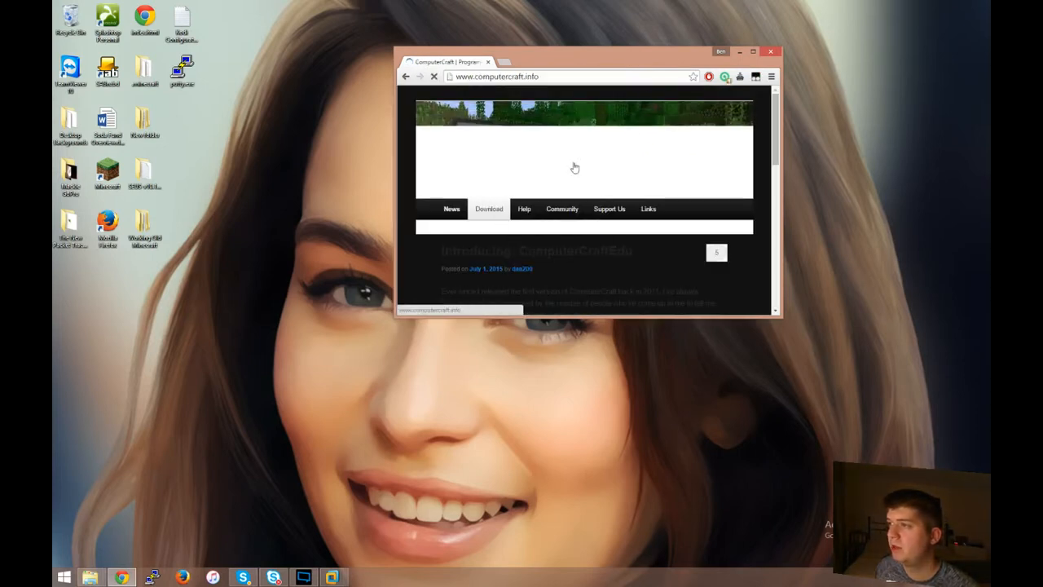
{"action": "scroll", "coordinate": [611, 277], "scroll_direction": "down", "scroll_amount": 5}
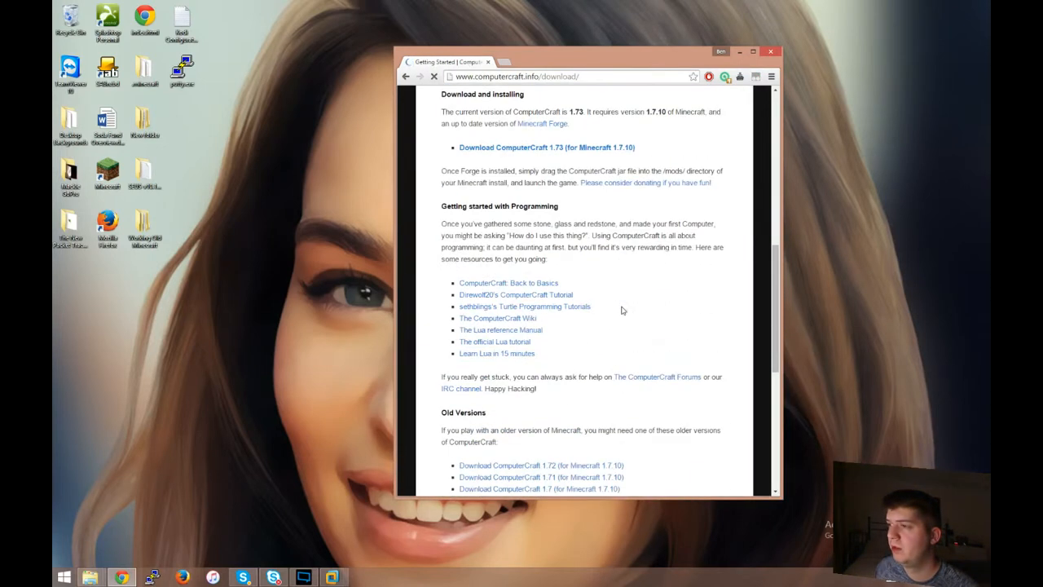
{"action": "left_click", "coordinate": [560, 150]}
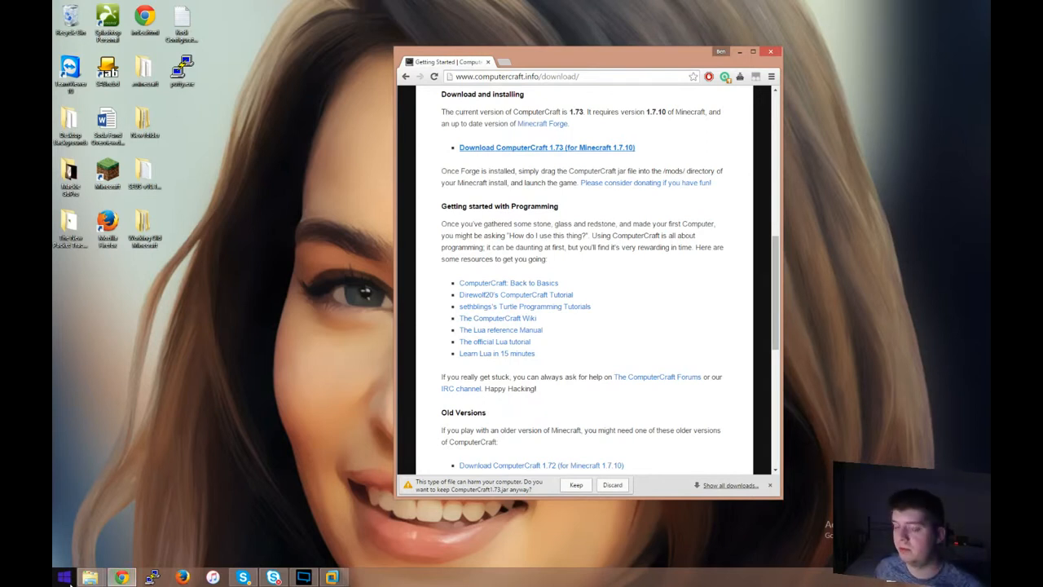
- Open the %appdata% folder through the Windows search, go into .minecraft and widen the folder window
{"action": "left_click", "coordinate": [69, 582]}
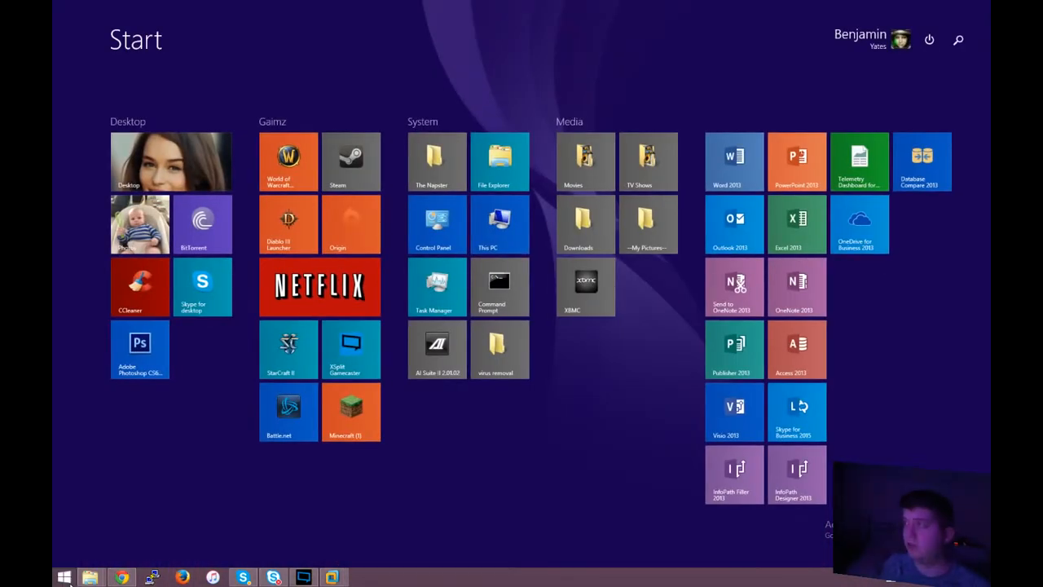
{"action": "type", "text": "c"}
{"action": "type", "text": "appdata%"}
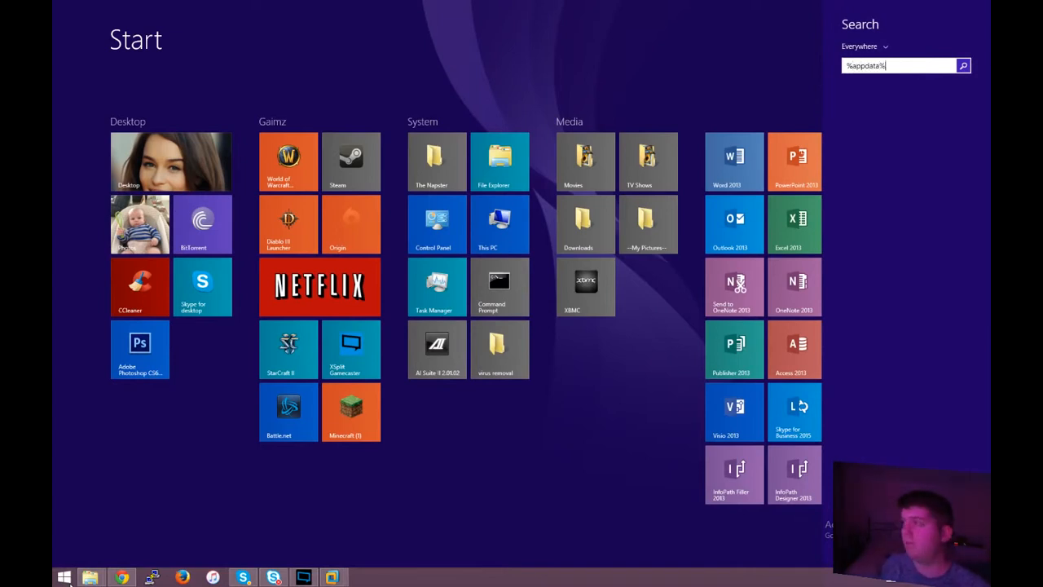
{"action": "key", "text": "Return"}
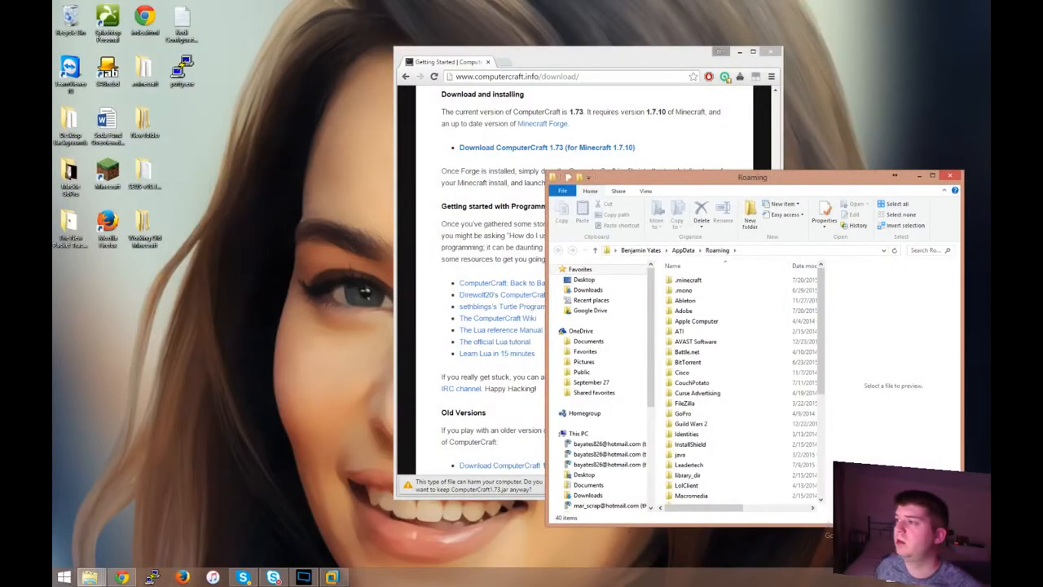
{"action": "left_click_drag", "start_coordinate": [778, 181], "coordinate": [288, 220]}
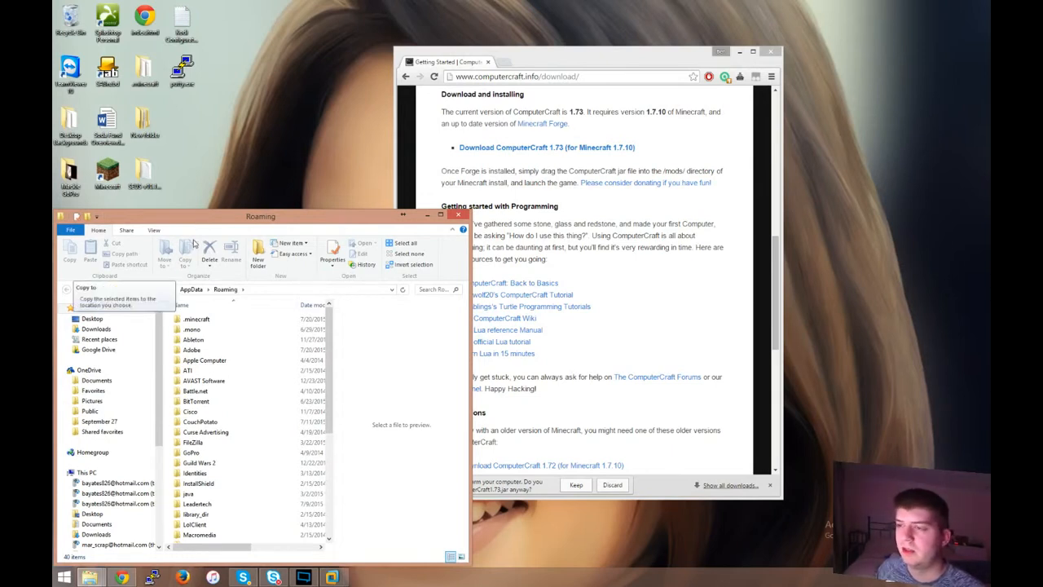
{"action": "double_click", "coordinate": [203, 320]}
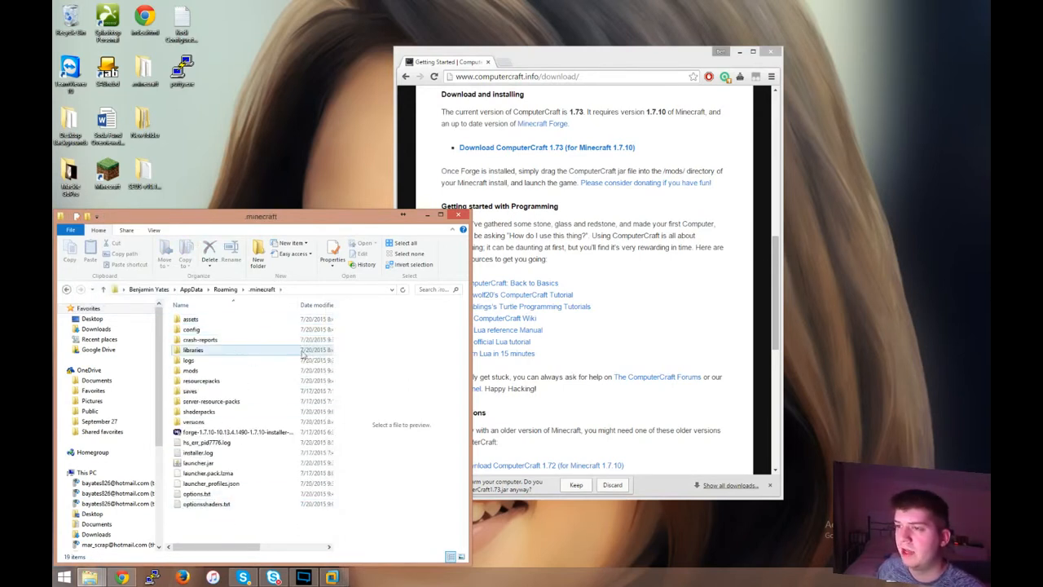
{"action": "left_click_drag", "start_coordinate": [470, 350], "coordinate": [723, 336]}
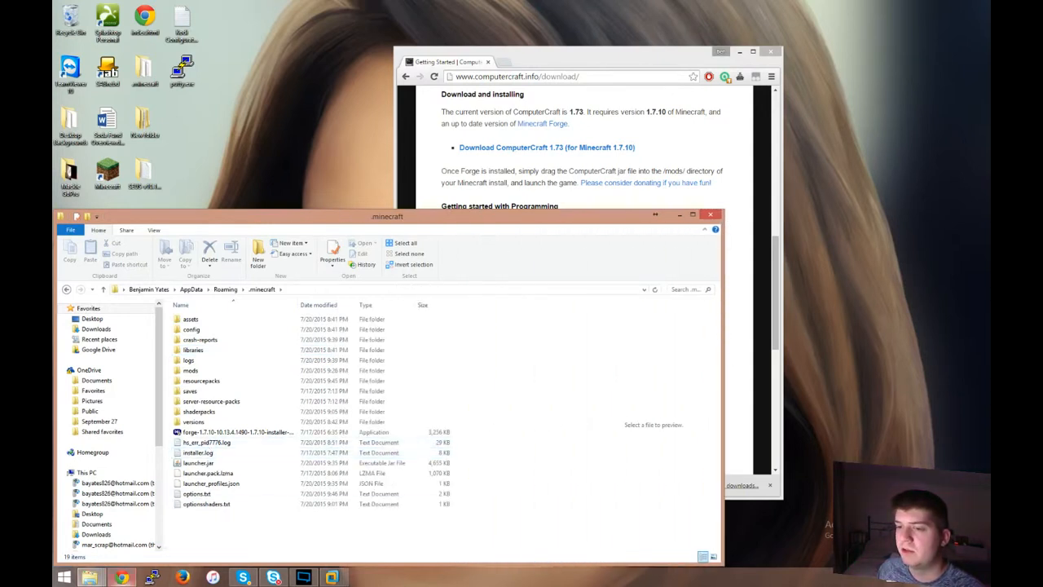
- Search for "minecraft forge" in a new Chrome tab and open the files.minecraftforge.net site
{"action": "left_click", "coordinate": [121, 576]}
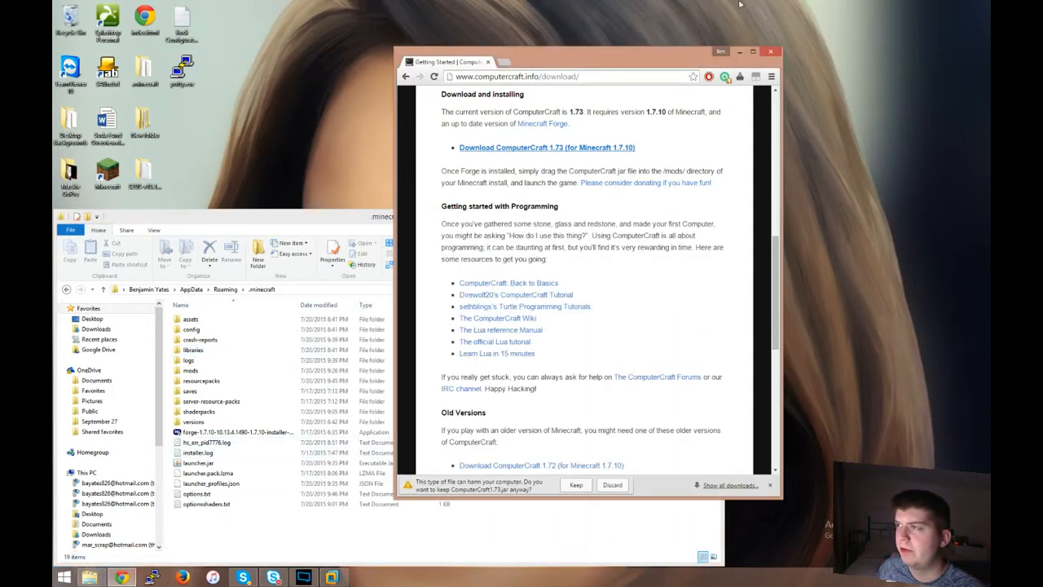
{"action": "left_click", "coordinate": [504, 62]}
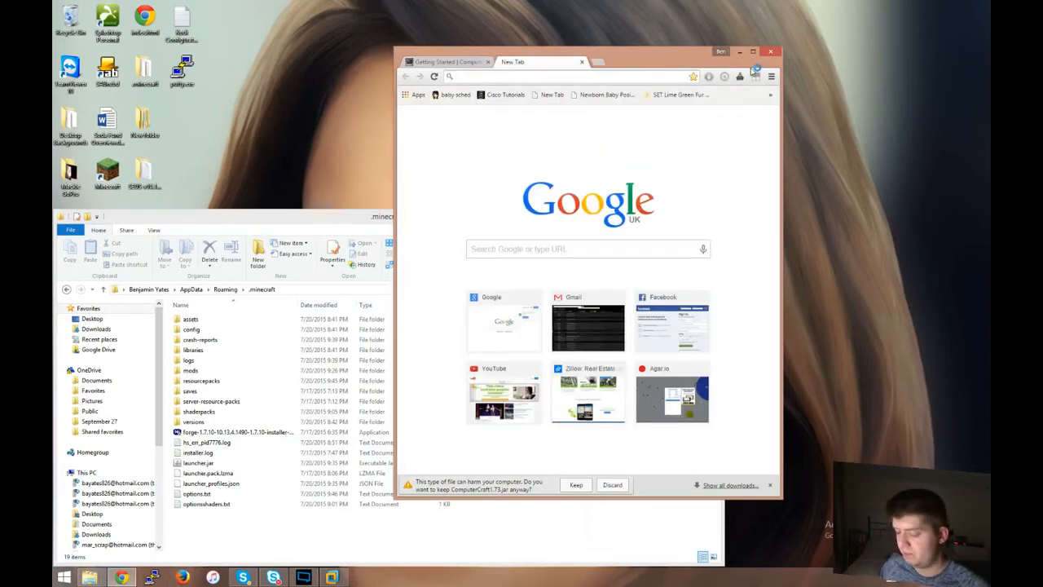
{"action": "left_click", "coordinate": [577, 247]}
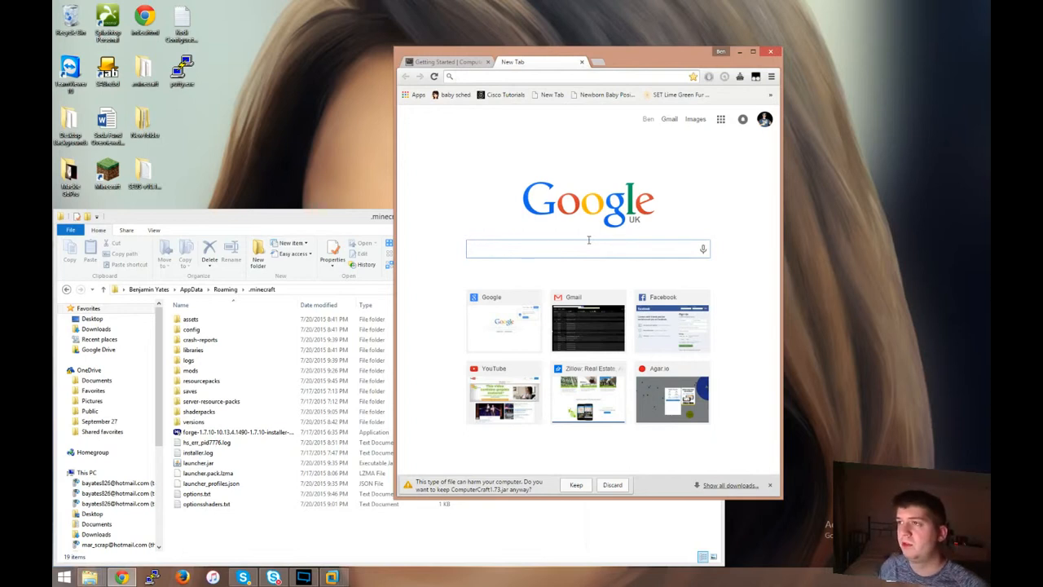
{"action": "type", "text": "minecra"}
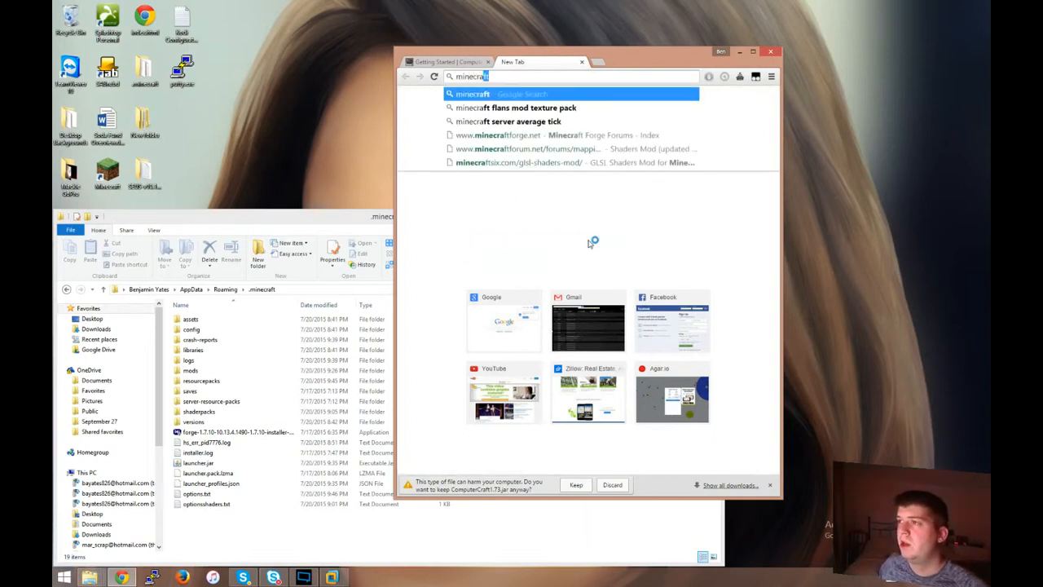
{"action": "key", "text": "Return"}
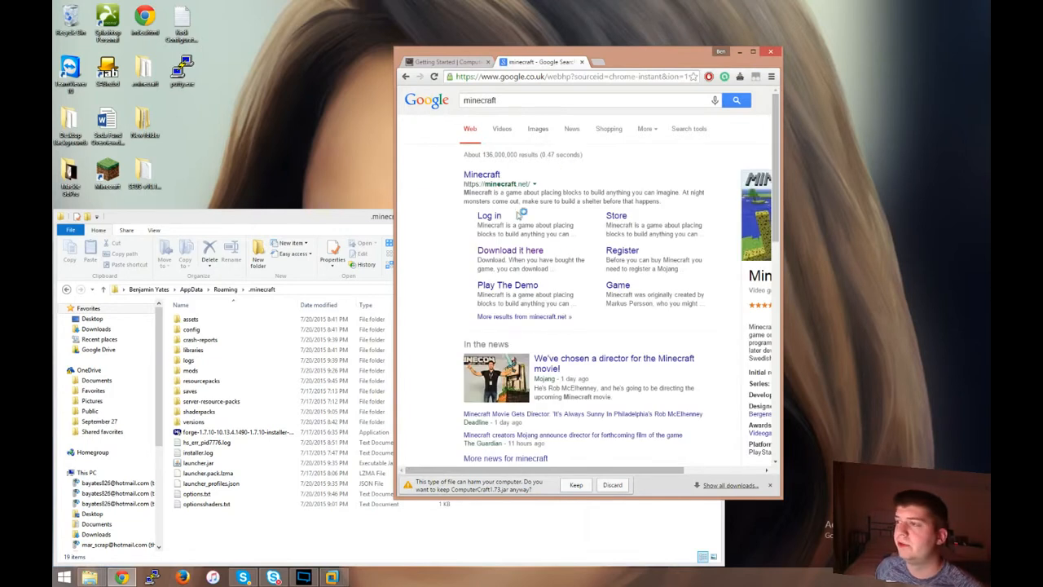
{"action": "left_click", "coordinate": [515, 98]}
{"action": "type", "text": "forge"}
{"action": "key", "text": "Return"}
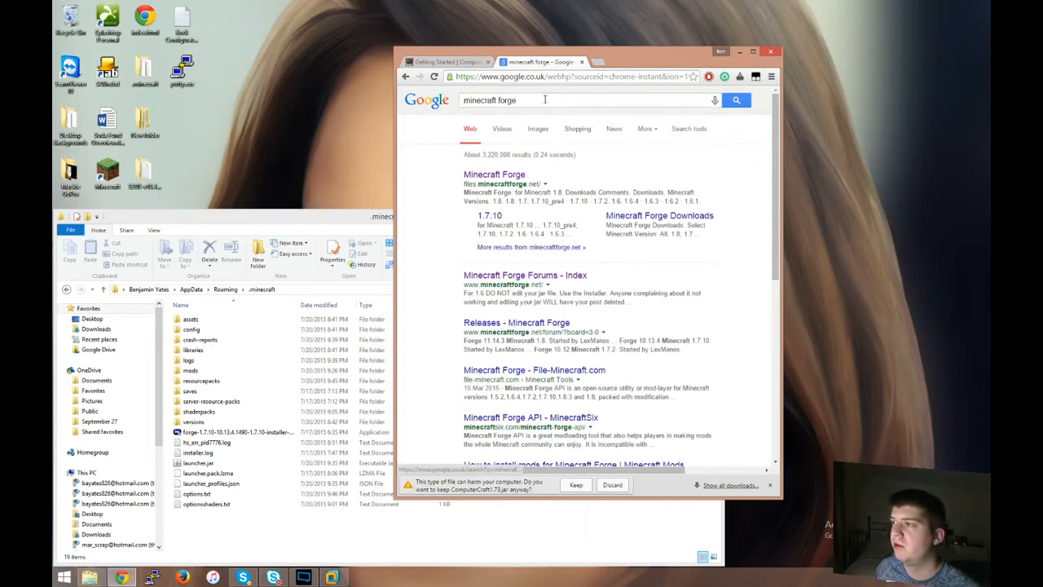
{"action": "left_click", "coordinate": [499, 175]}
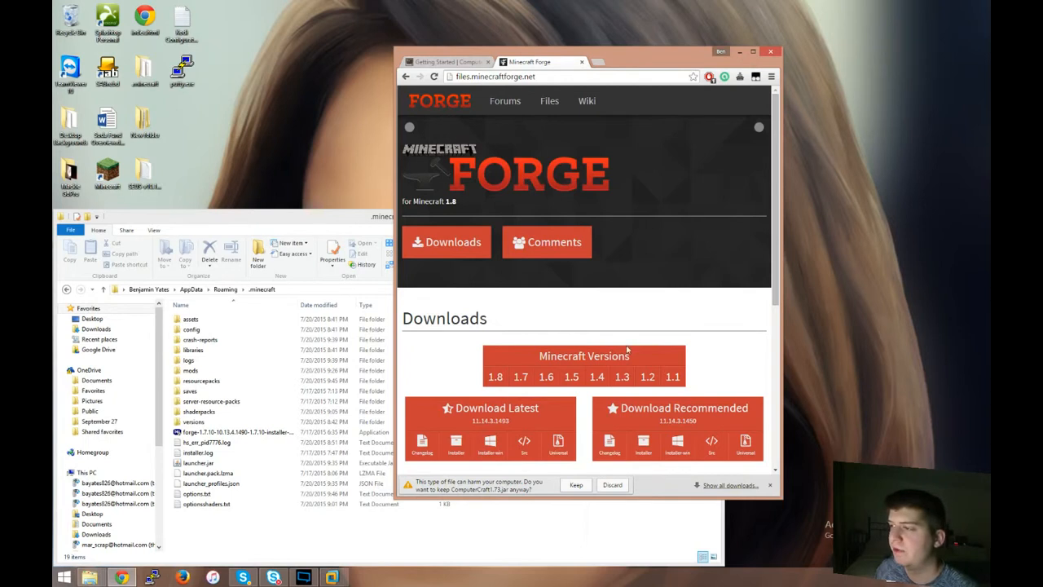
- Select Minecraft version 1.7.10 and request the recommended Forge 10.13.4.1448 Windows installer
{"action": "mouse_move", "coordinate": [520, 376]}
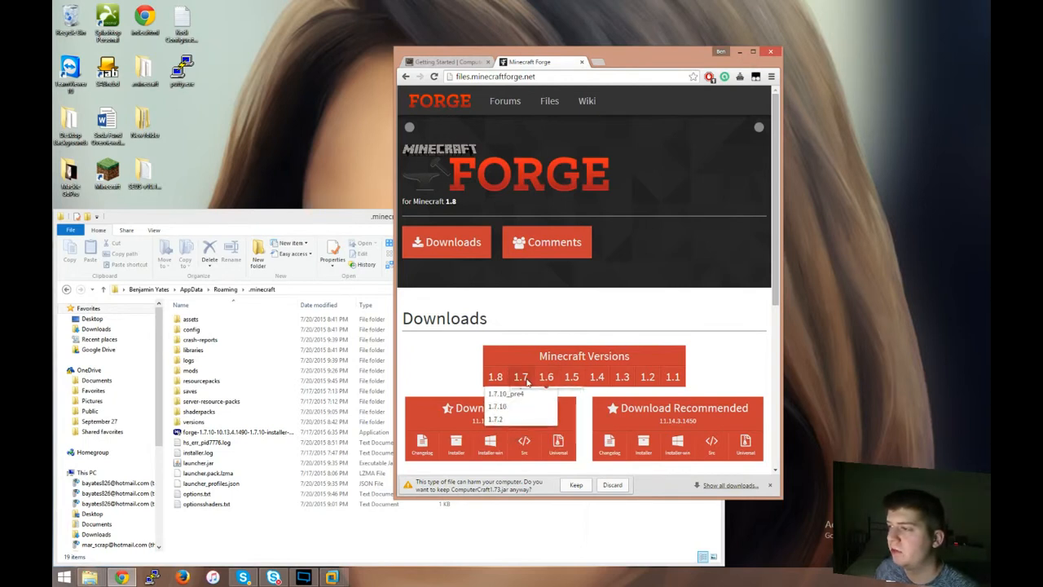
{"action": "left_click", "coordinate": [493, 409]}
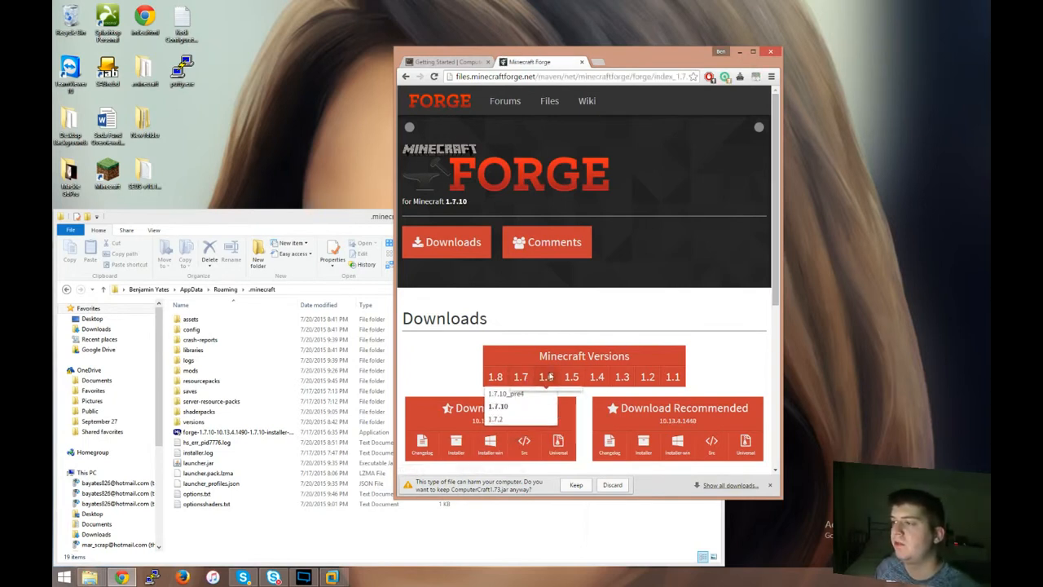
{"action": "left_click", "coordinate": [679, 447]}
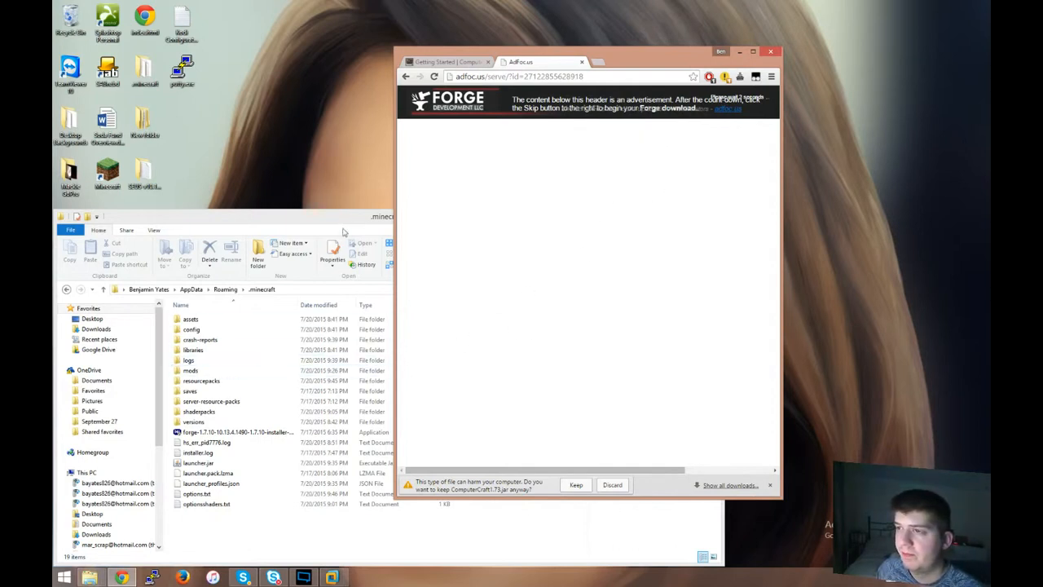
- Skip the advertisement to download the Forge installer, and arrange the .minecraft and Chrome windows side by side
{"action": "left_click", "coordinate": [314, 229]}
{"action": "left_click_drag", "start_coordinate": [721, 289], "coordinate": [583, 306]}
{"action": "left_click_drag", "start_coordinate": [324, 228], "coordinate": [54, 214]}
{"action": "left_click", "coordinate": [714, 222]}
{"action": "left_click", "coordinate": [746, 108]}
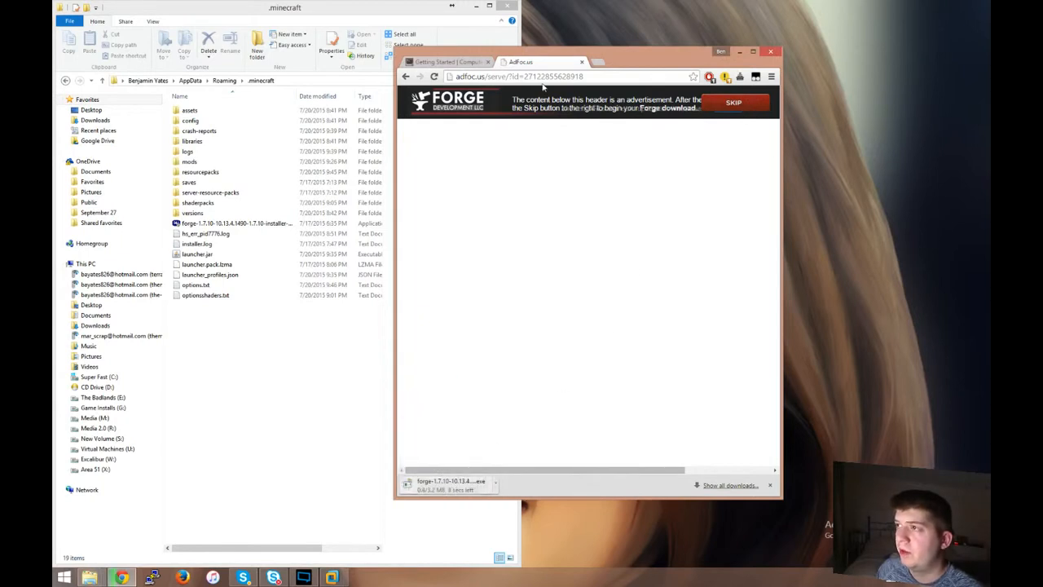
{"action": "left_click_drag", "start_coordinate": [625, 66], "coordinate": [794, 30]}
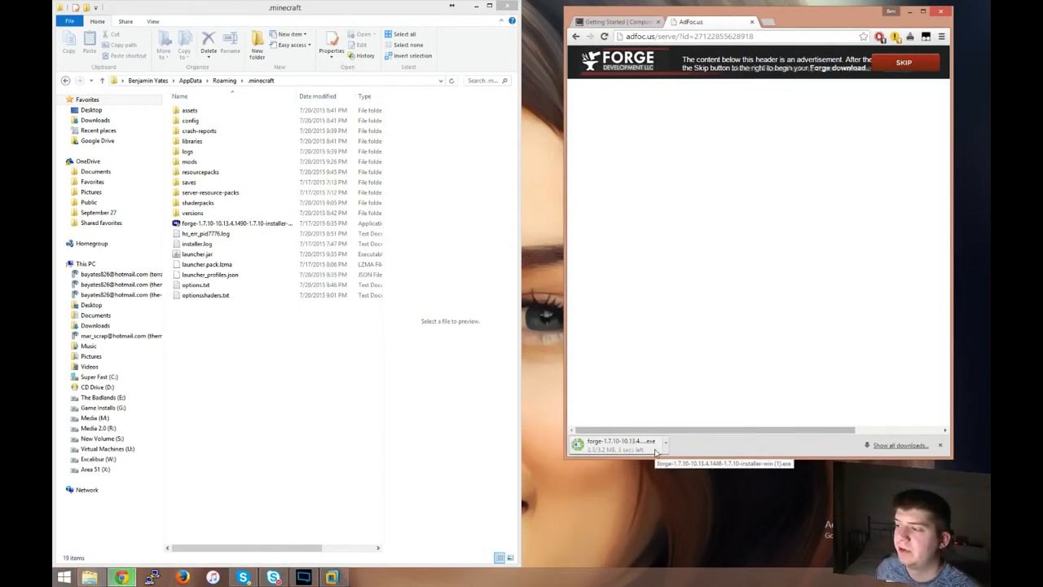
- Run the downloaded Forge installer and install the client into the .minecraft folder
{"action": "left_click", "coordinate": [654, 449]}
{"action": "left_click", "coordinate": [573, 295]}
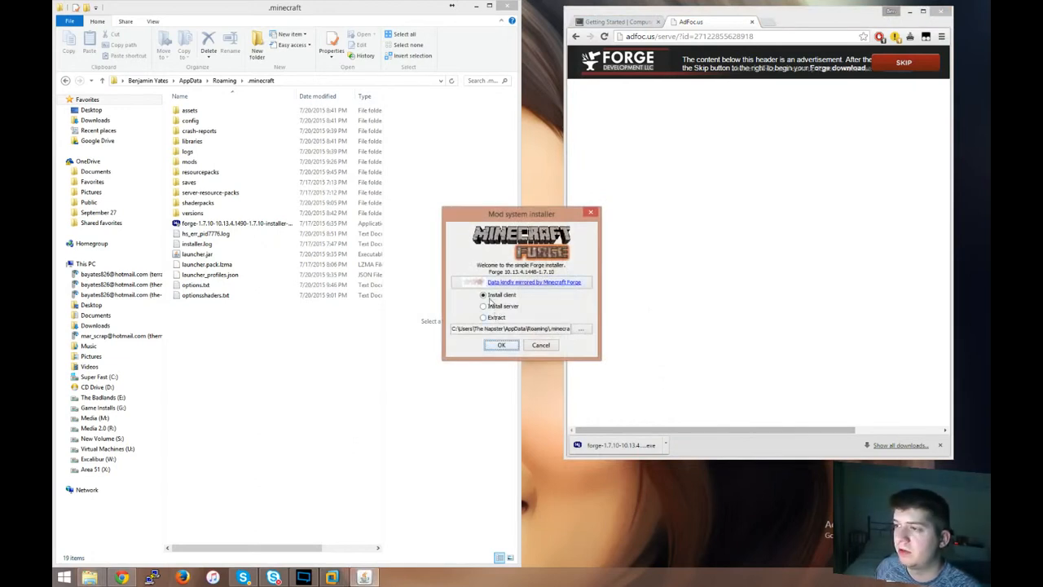
{"action": "left_click", "coordinate": [502, 346]}
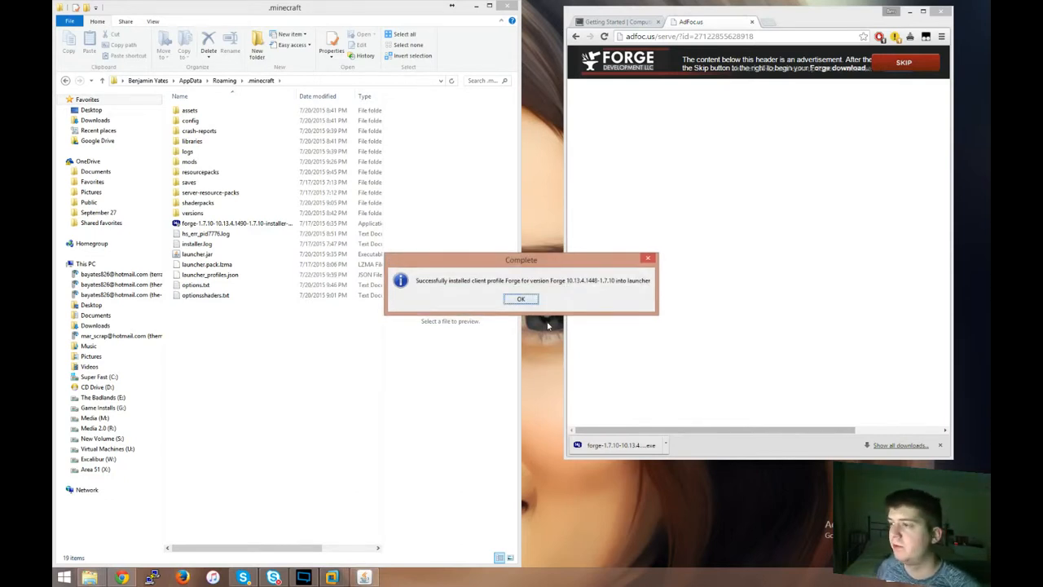
{"action": "key", "text": "Return"}
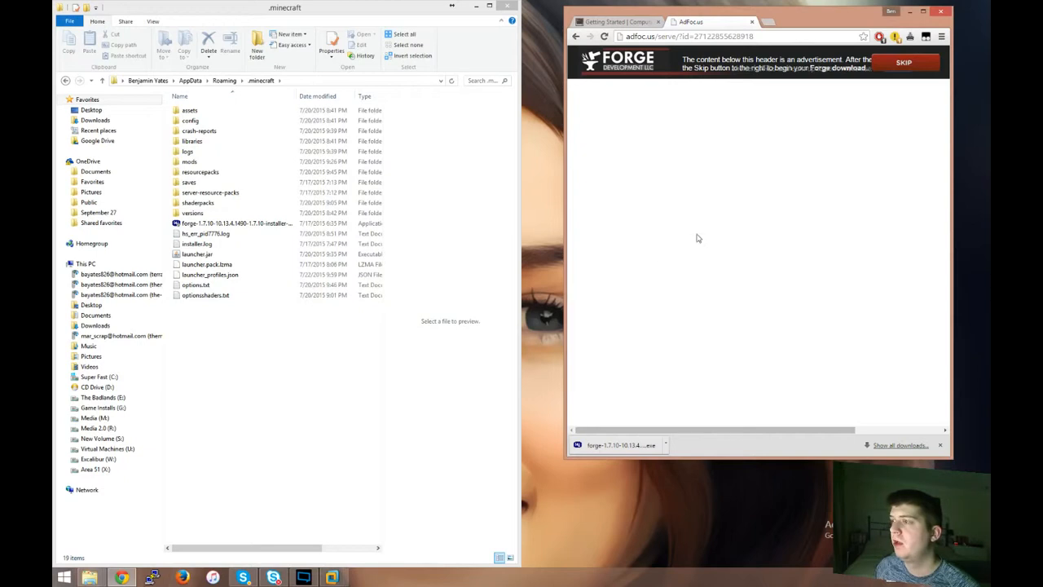
- Return to the ComputerCraft download page and open Chrome's downloads list
{"action": "left_click", "coordinate": [618, 23]}
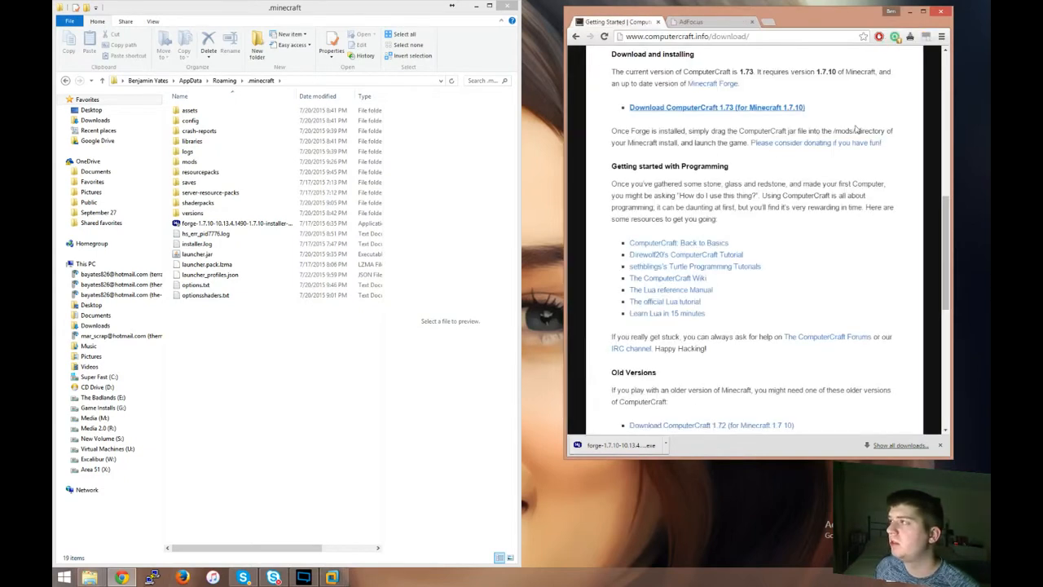
{"action": "left_click", "coordinate": [941, 37]}
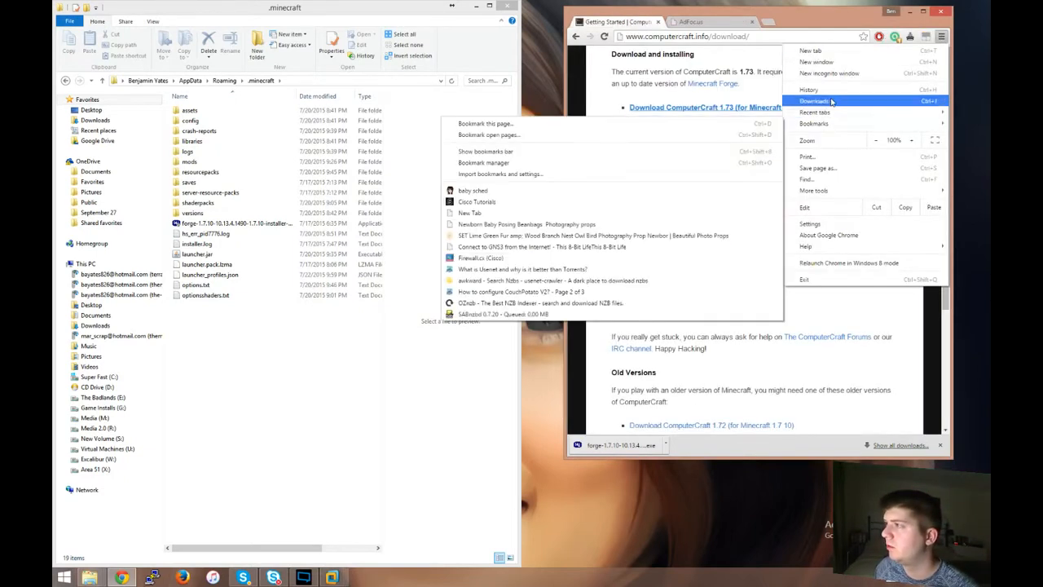
{"action": "left_click", "coordinate": [814, 101]}
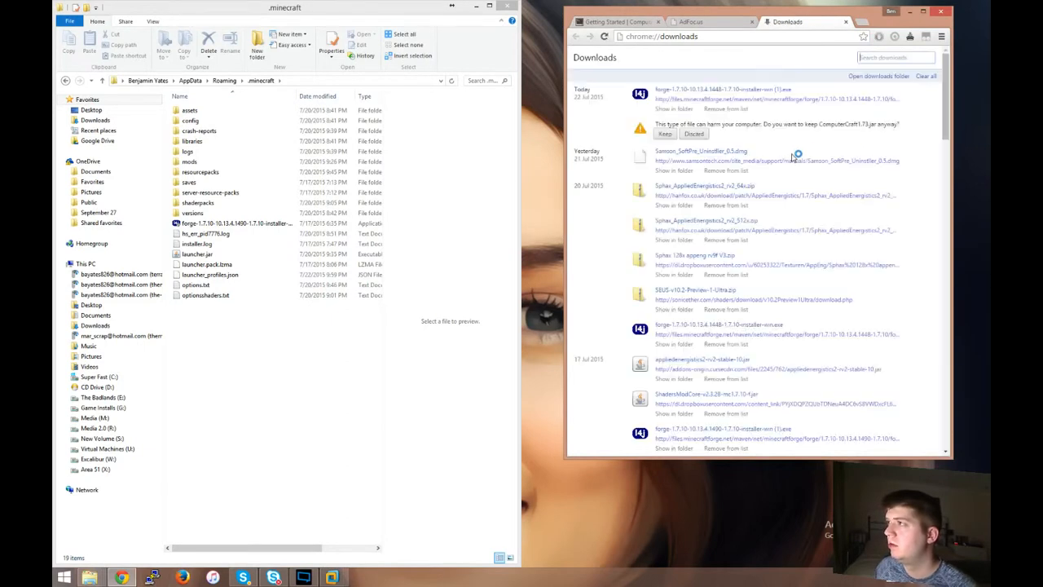
- Keep the flagged ComputerCraft1.73.jar download despite the malware warning, and open the mods folder inside .minecraft
{"action": "left_click", "coordinate": [665, 133]}
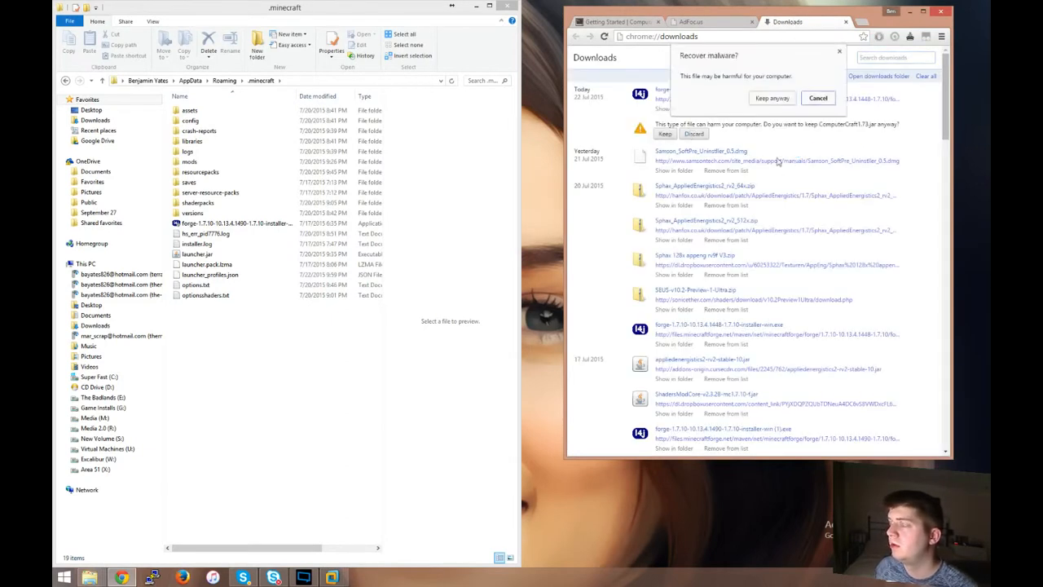
{"action": "left_click", "coordinate": [771, 99]}
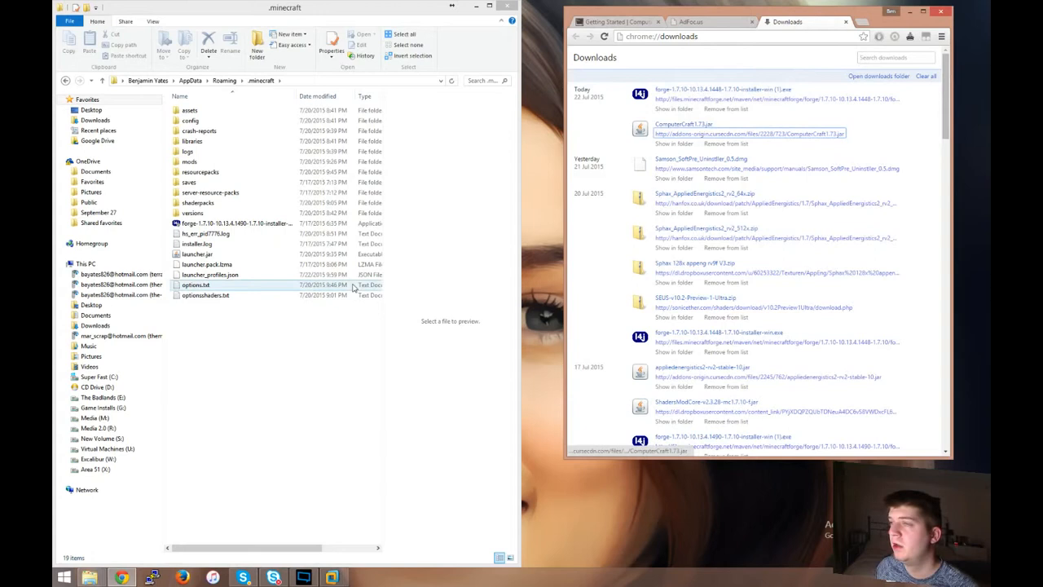
{"action": "double_click", "coordinate": [198, 162]}
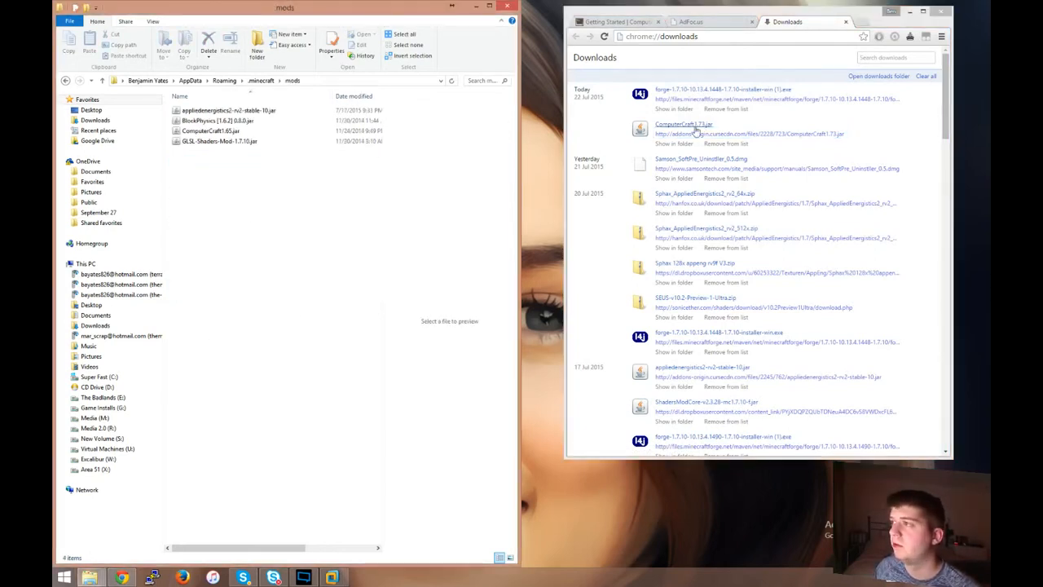
- Move ComputerCraft1.65.jar from the mods folder to the desktop, and delete the Forge installer mistakenly copied into mods
{"action": "left_click_drag", "start_coordinate": [701, 91], "coordinate": [293, 252]}
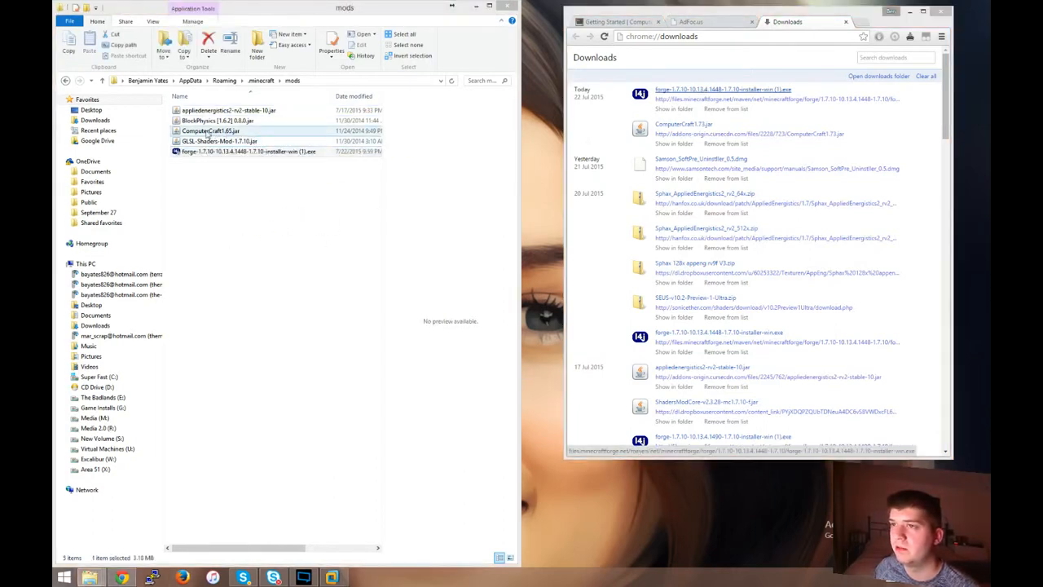
{"action": "left_click_drag", "start_coordinate": [208, 134], "coordinate": [551, 75]}
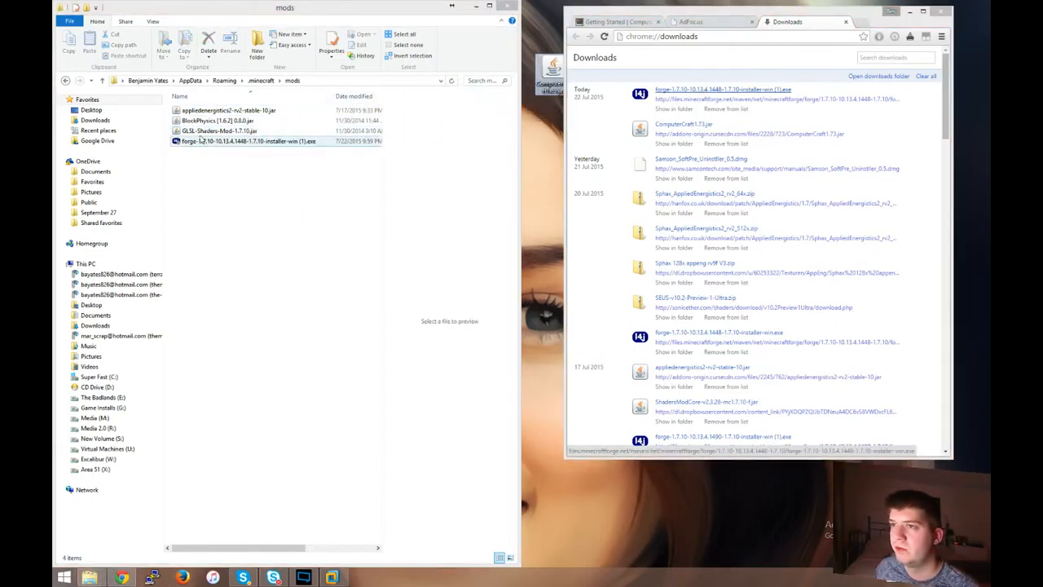
{"action": "left_click", "coordinate": [208, 131]}
{"action": "left_click", "coordinate": [204, 142]}
{"action": "key", "text": "Delete"}
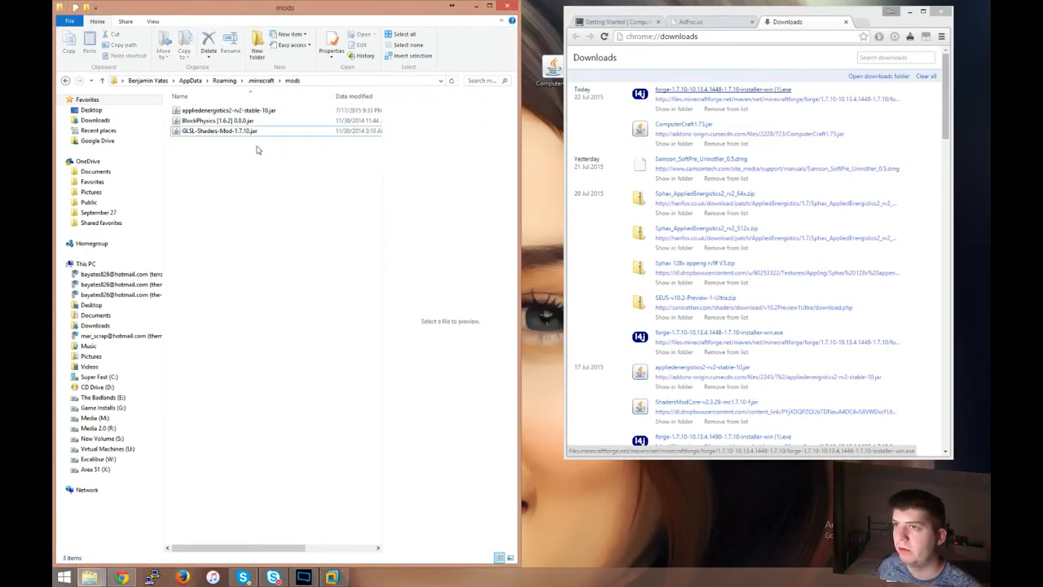
- Copy the downloaded ComputerCraft1.73.jar into the mods folder, and move BlockPhysics [1.6.2] 0.8.0.jar out to the desktop
{"action": "left_click_drag", "start_coordinate": [682, 124], "coordinate": [250, 223]}
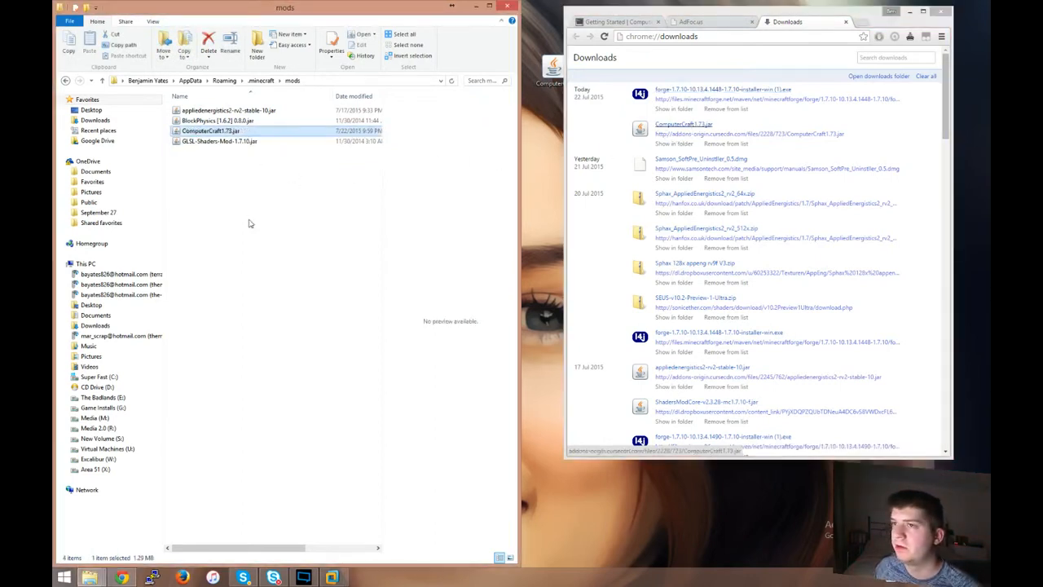
{"action": "left_click", "coordinate": [239, 180]}
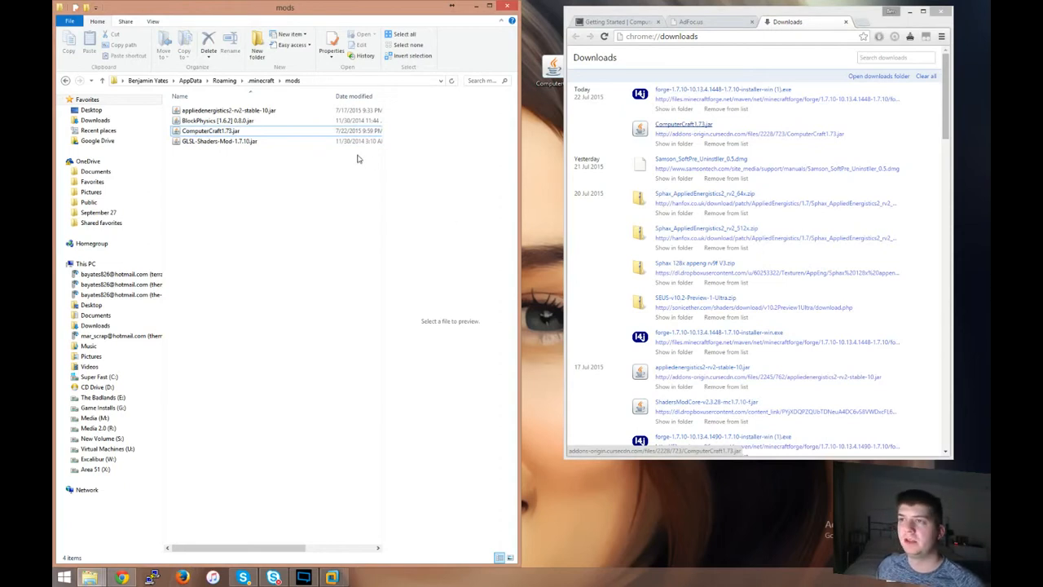
{"action": "left_click_drag", "start_coordinate": [251, 103], "coordinate": [547, 134]}
{"action": "left_click", "coordinate": [222, 122]}
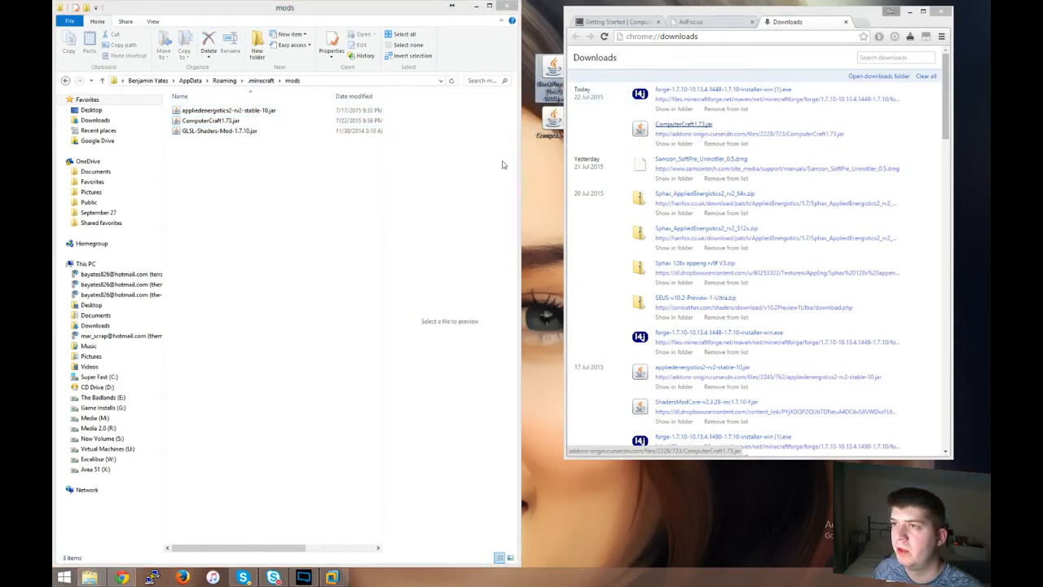
{"action": "left_click", "coordinate": [213, 165]}
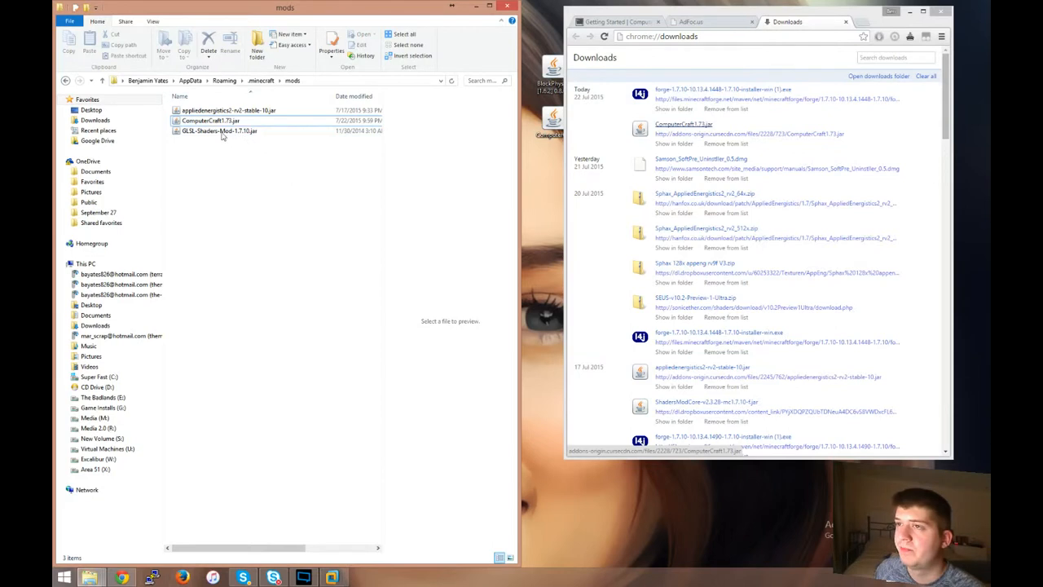
- Check the contents of the shaderpacks folder in .minecraft, and return to the mods folder
{"action": "left_click", "coordinate": [65, 81]}
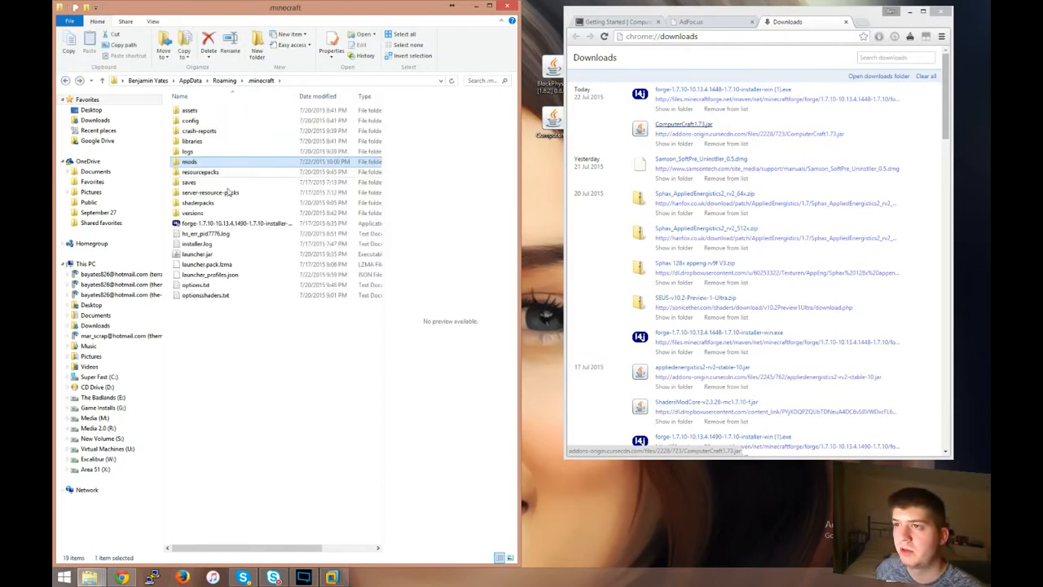
{"action": "double_click", "coordinate": [200, 202]}
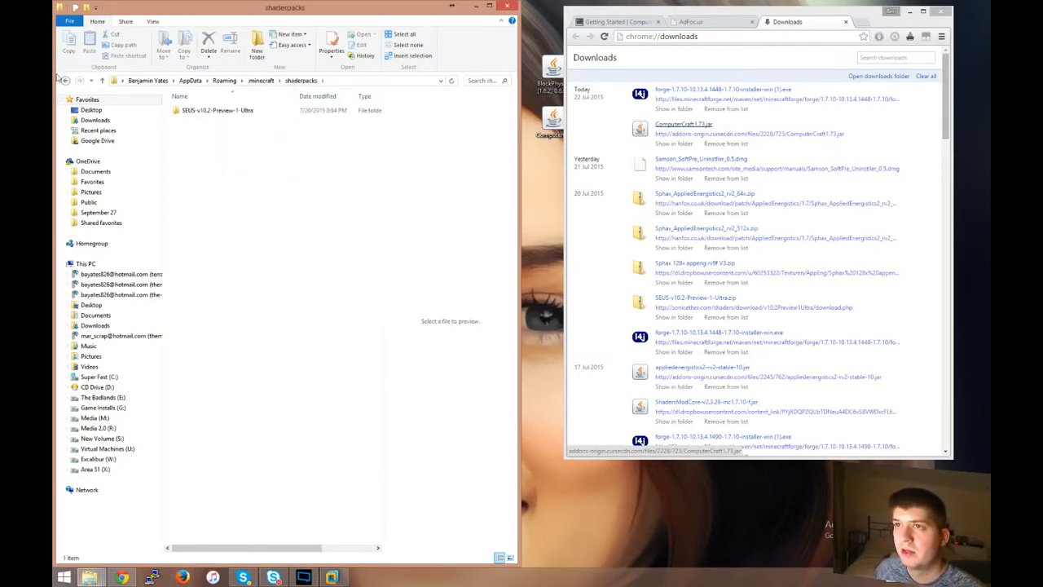
{"action": "double_click", "coordinate": [65, 81]}
{"action": "left_click", "coordinate": [79, 81]}
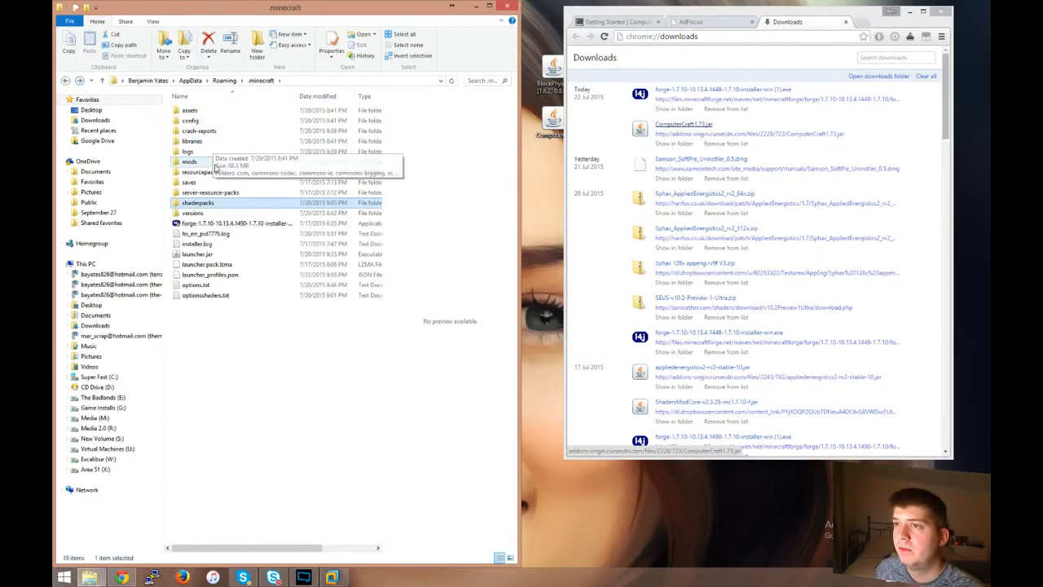
{"action": "double_click", "coordinate": [213, 163]}
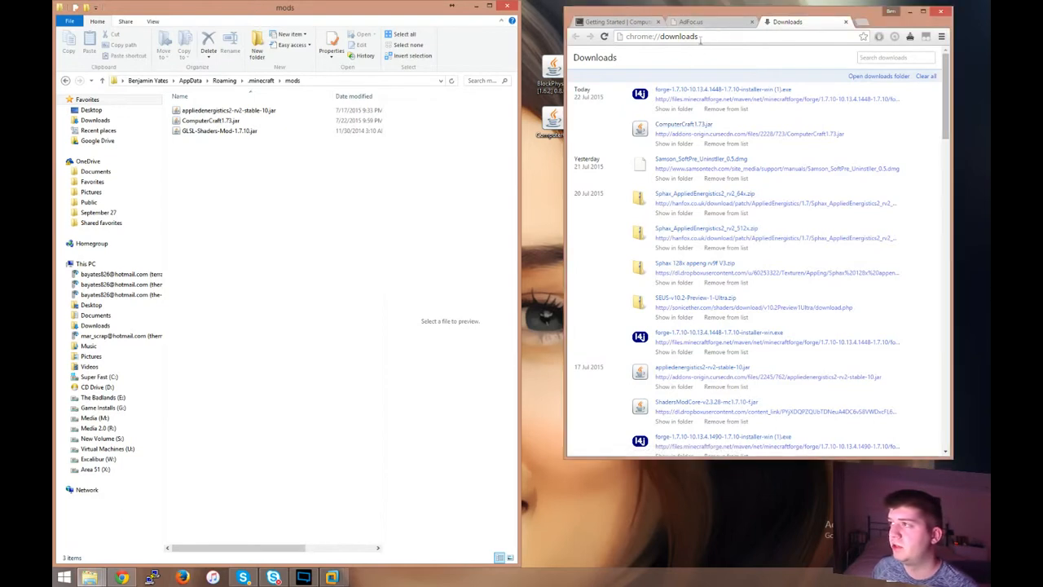
{"action": "left_click", "coordinate": [756, 35]}
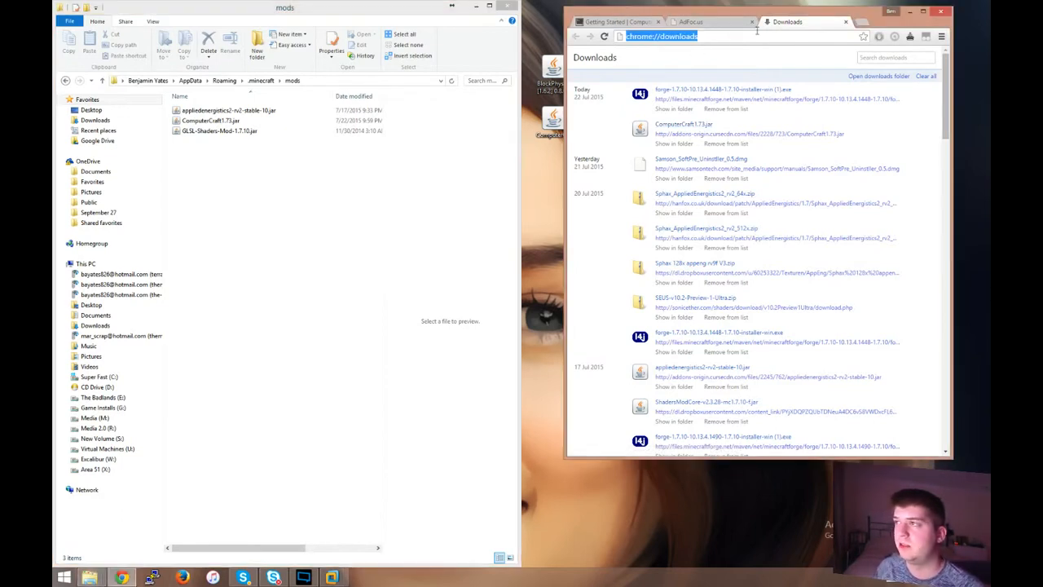
{"action": "type", "text": "www.google.co.uk"}
{"action": "key", "text": "Return"}
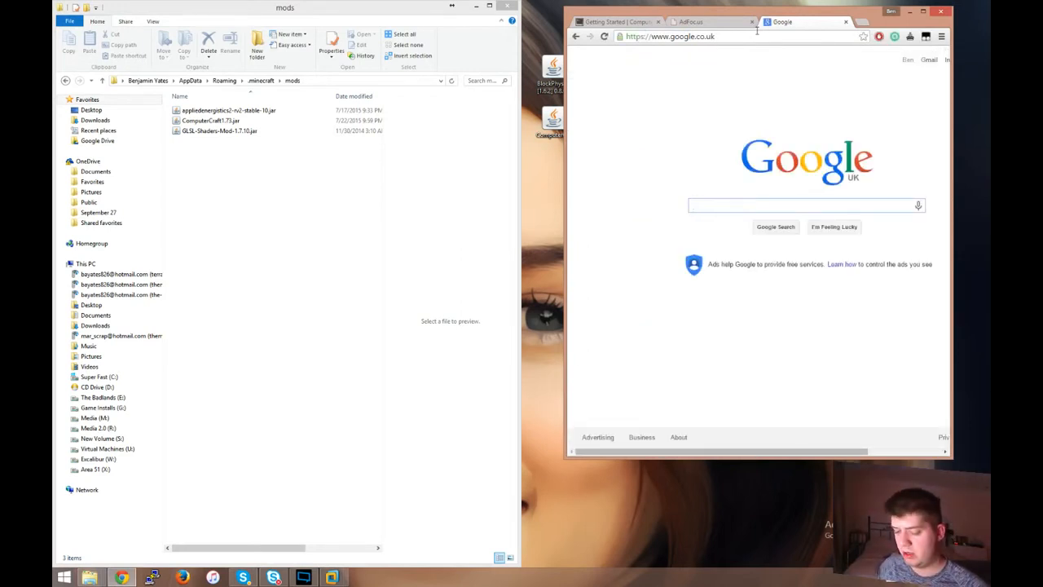
{"action": "type", "text": "glsl"}
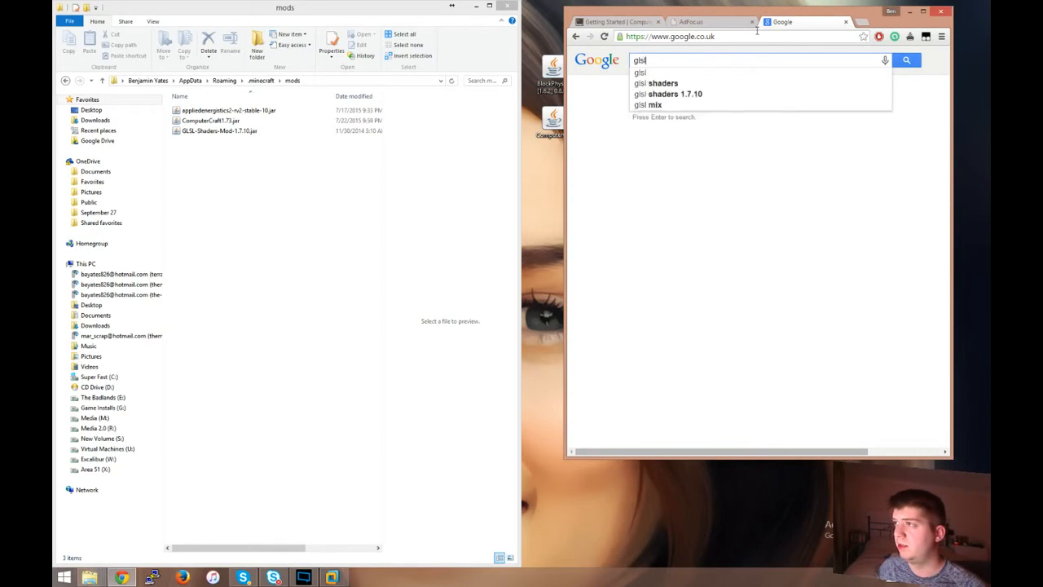
{"action": "type", "text": " shaders"}
{"action": "key", "text": "Return"}
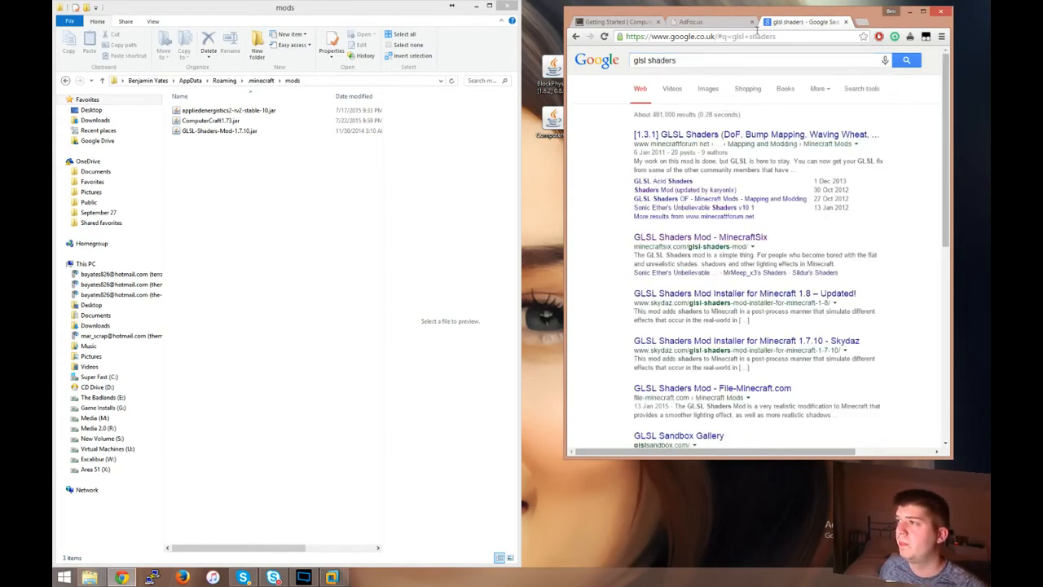
- Open the MinecraftSix GLSL Shaders Mod page and follow the Minecraft 1.7.10 Forge Edition link for ShadersModCore-v2.3.28-mc1.7.10-f.jar
{"action": "left_click", "coordinate": [705, 237]}
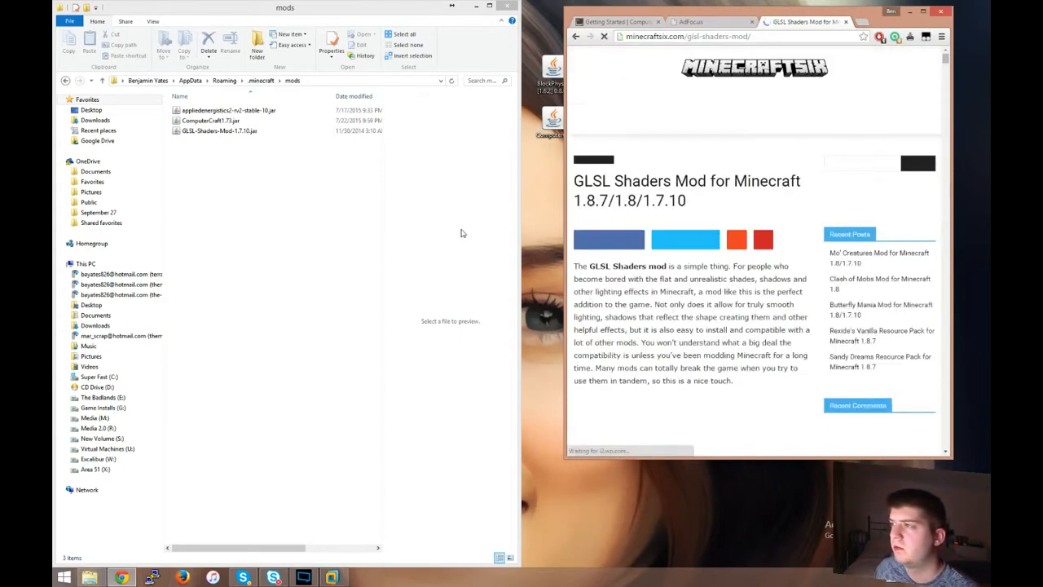
{"action": "scroll", "coordinate": [649, 336], "scroll_direction": "down", "scroll_amount": 8}
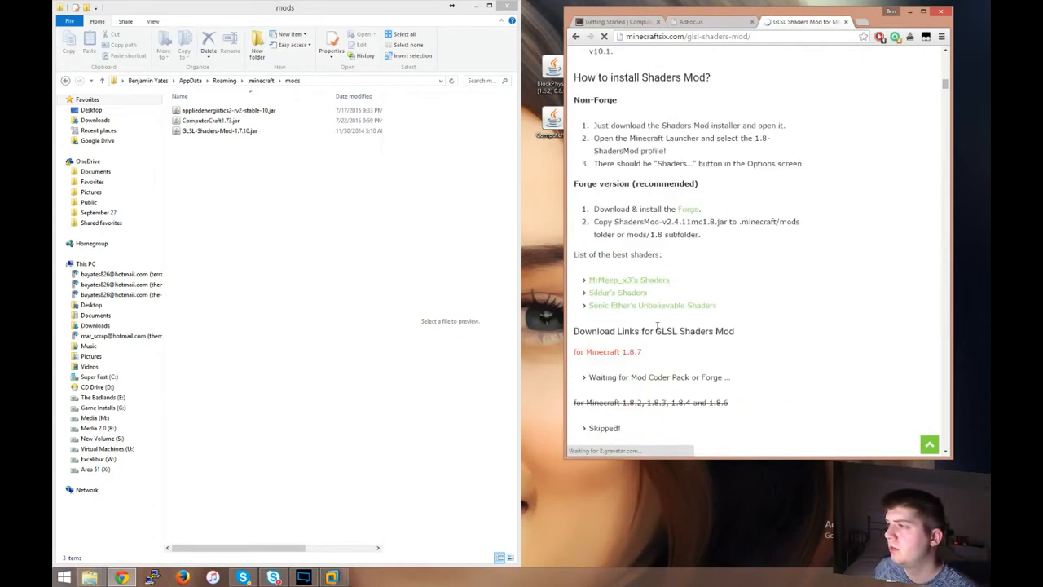
{"action": "scroll", "coordinate": [607, 84], "scroll_direction": "up", "scroll_amount": 1}
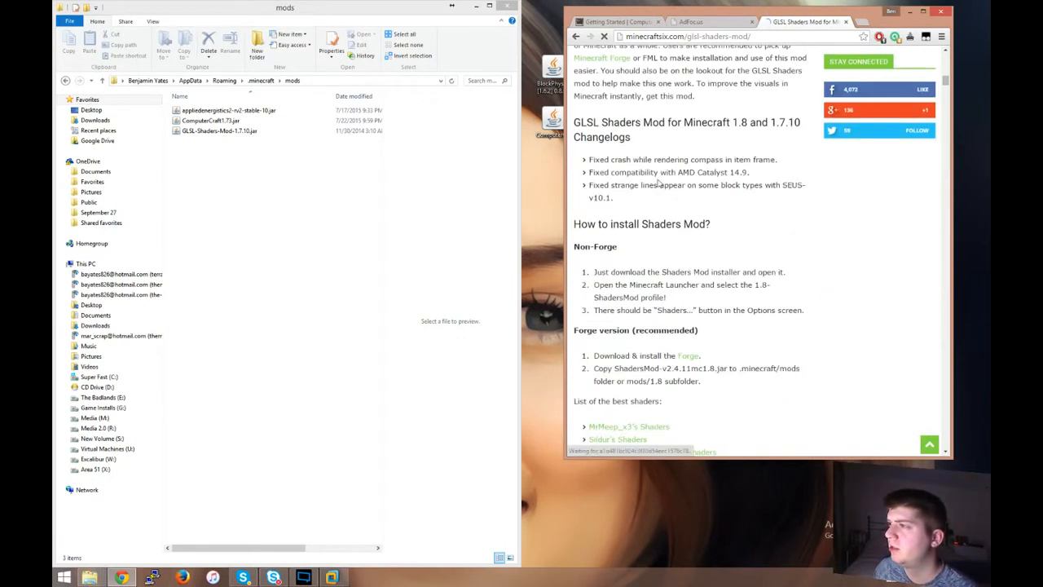
{"action": "scroll", "coordinate": [718, 307], "scroll_direction": "down", "scroll_amount": 1}
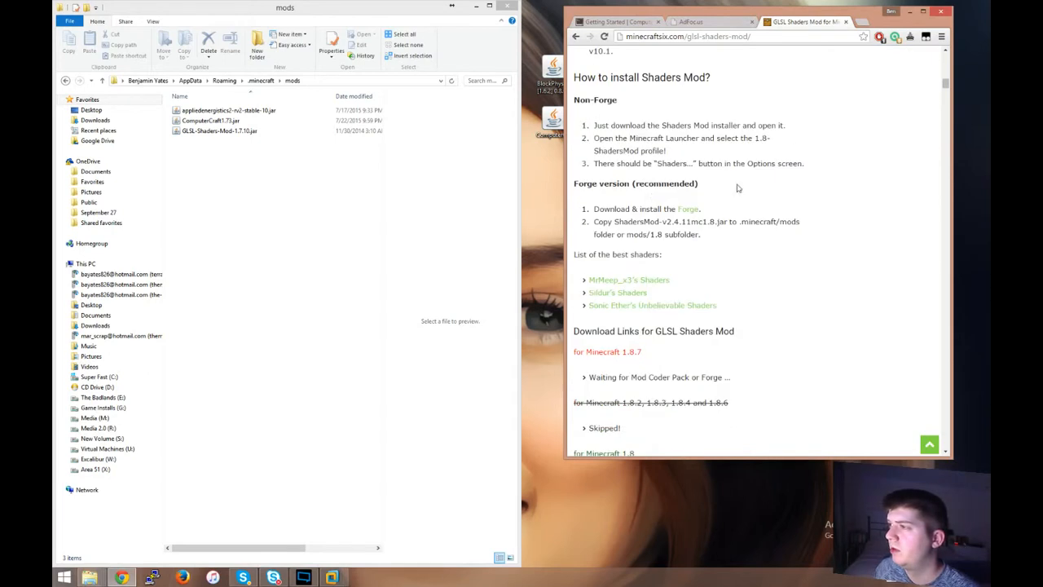
{"action": "scroll", "coordinate": [632, 185], "scroll_direction": "down", "scroll_amount": 2}
{"action": "scroll", "coordinate": [635, 159], "scroll_direction": "up", "scroll_amount": 1}
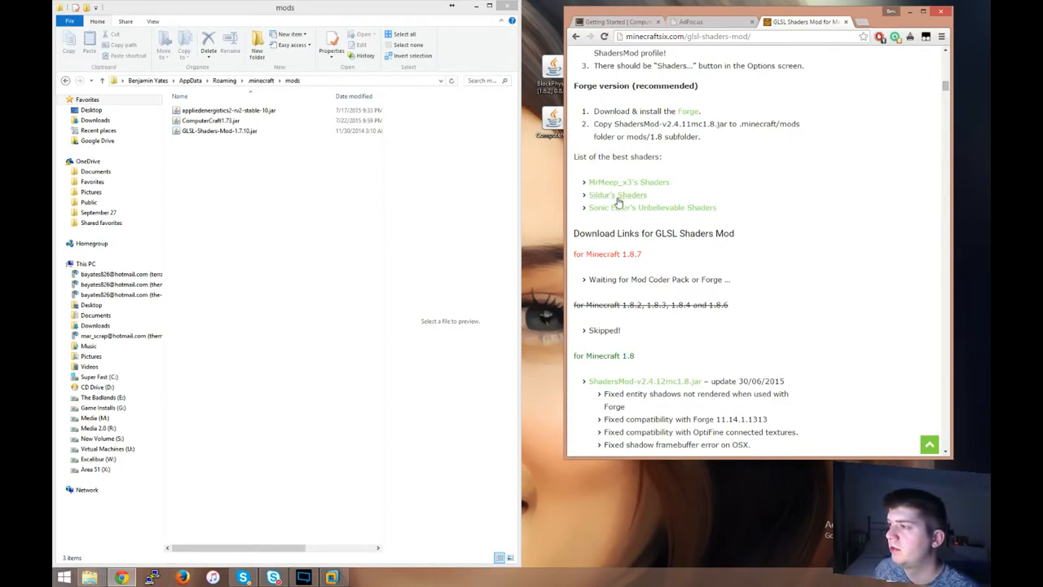
{"action": "scroll", "coordinate": [728, 169], "scroll_direction": "down", "scroll_amount": 1}
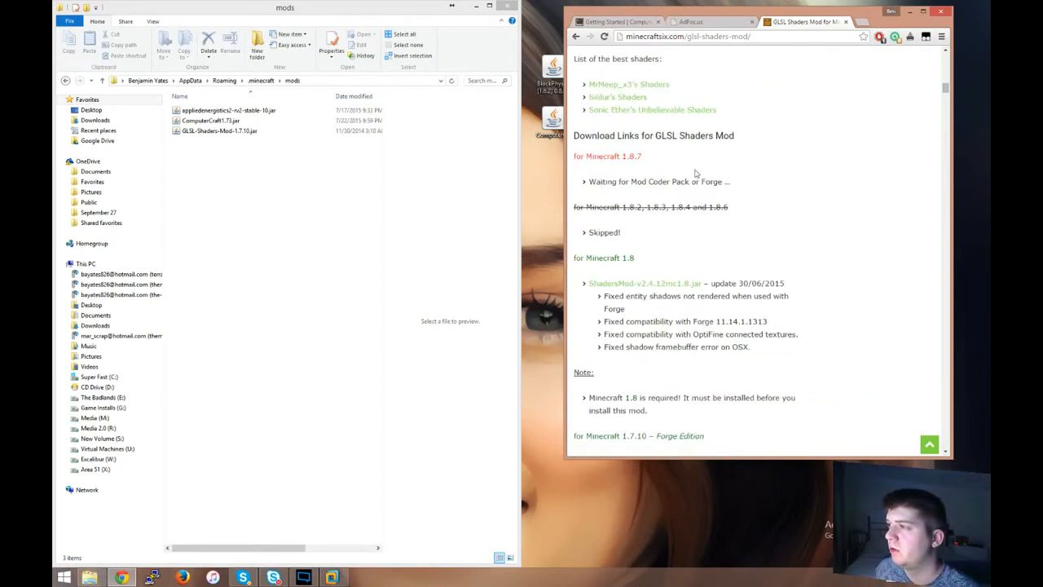
{"action": "scroll", "coordinate": [648, 280], "scroll_direction": "down", "scroll_amount": 2}
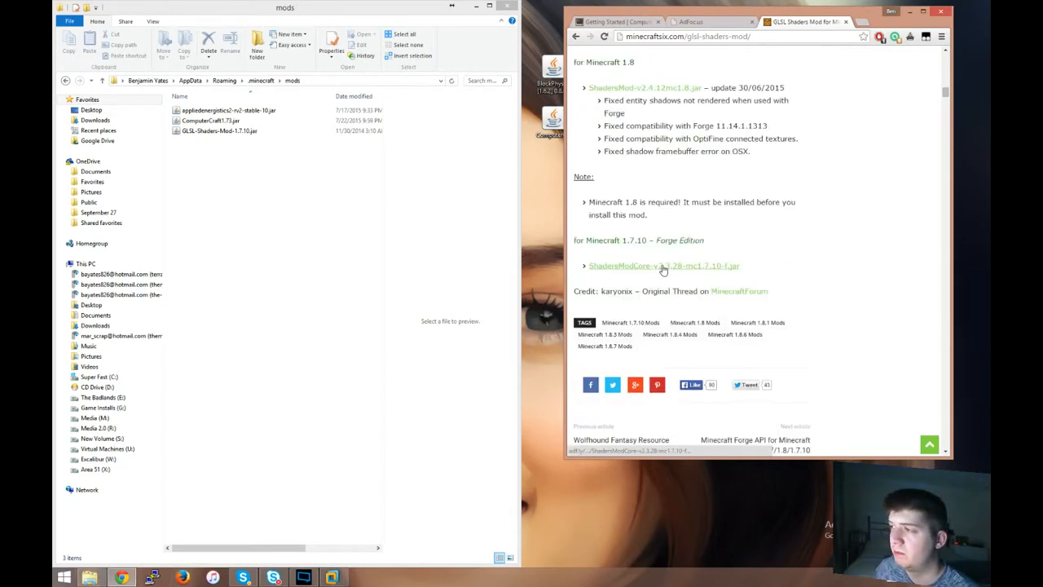
{"action": "left_click", "coordinate": [663, 269]}
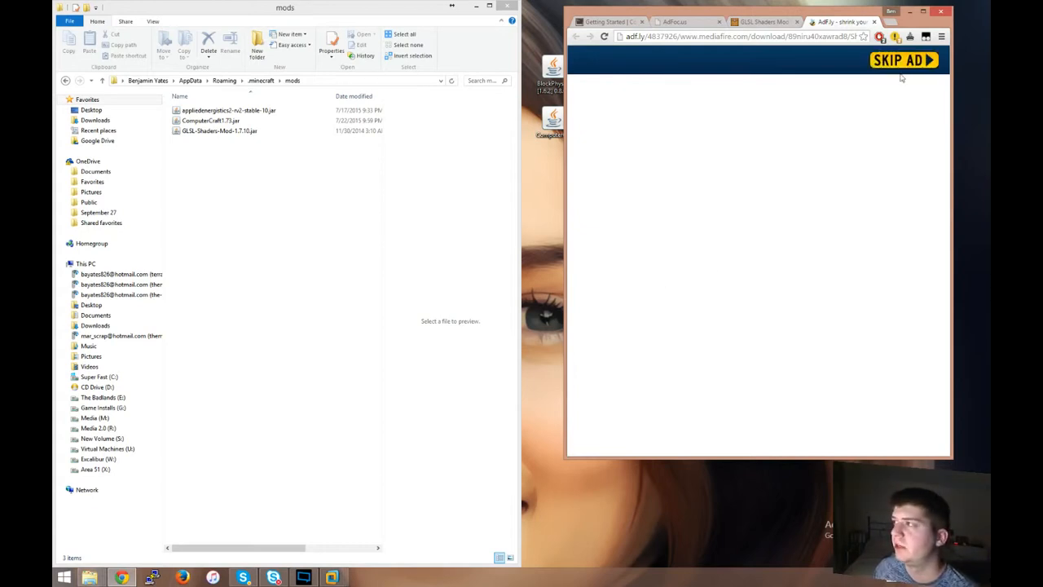
- Skip the advertisement, download ShadersModCore-v2.3.28-mc1.7.10-f.jar from MediaFire and keep the flagged file
{"action": "left_click", "coordinate": [901, 62]}
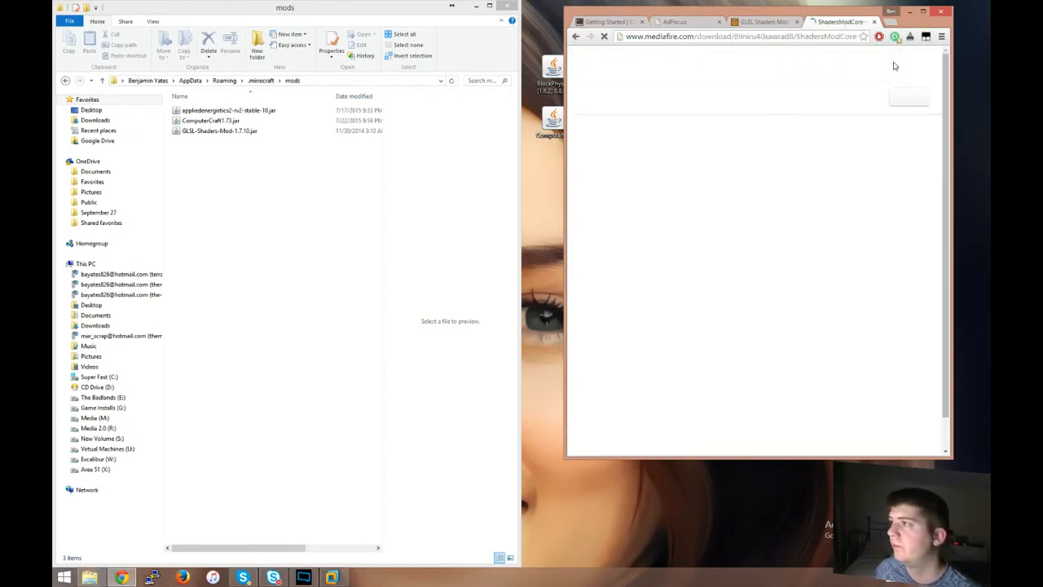
{"action": "left_click", "coordinate": [854, 202]}
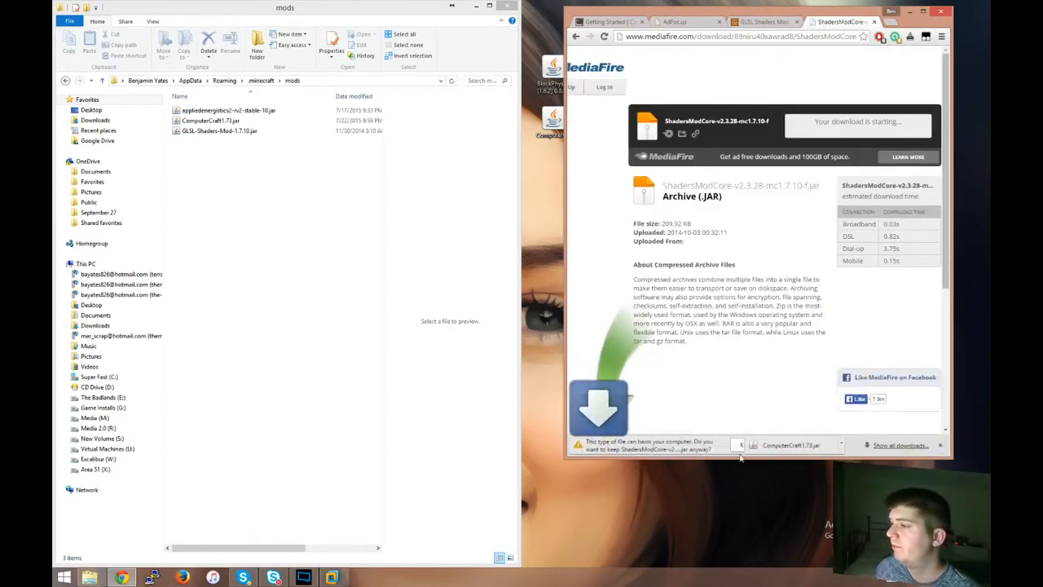
{"action": "left_click", "coordinate": [743, 446]}
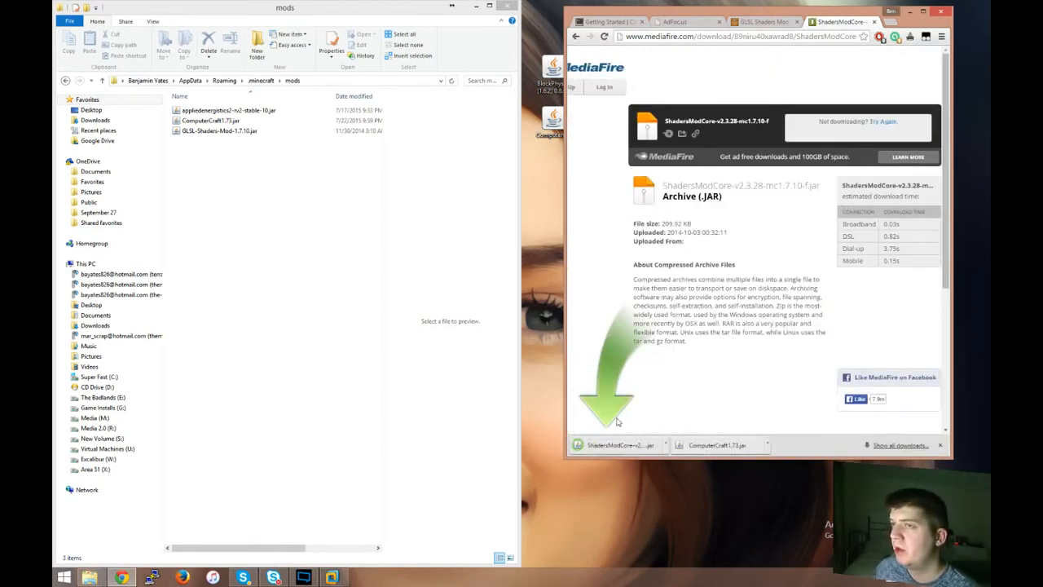
- Copy the downloaded ShadersModCore jar into the mods folder, and move GLSL-Shaders-Mod-1.7.10.jar out to the desktop
{"action": "left_click_drag", "start_coordinate": [636, 445], "coordinate": [247, 228]}
{"action": "left_click_drag", "start_coordinate": [218, 130], "coordinate": [552, 186]}
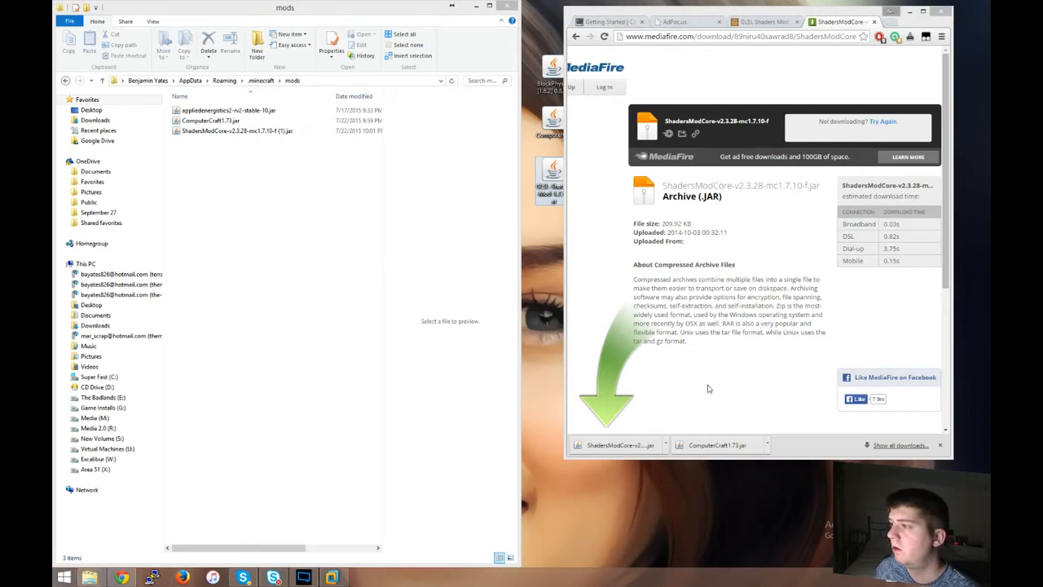
{"action": "left_click", "coordinate": [708, 389]}
- From the GLSL Shaders Mod page, open Sonic Ether's Unbelievable Shaders and go to its download links for Minecraft 1.7.10
{"action": "left_click", "coordinate": [761, 23]}
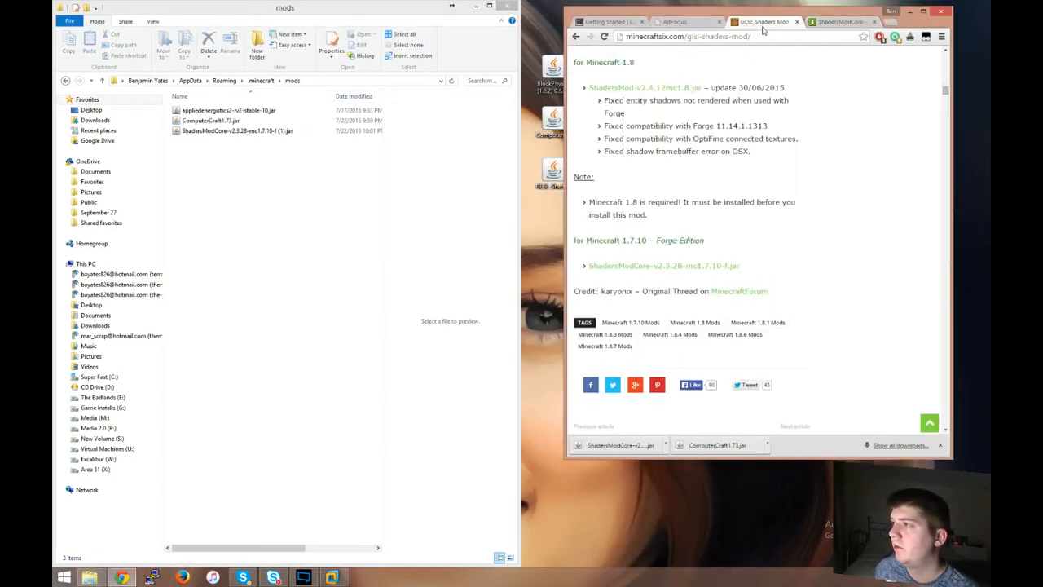
{"action": "scroll", "coordinate": [753, 360], "scroll_direction": "up", "scroll_amount": 3}
{"action": "scroll", "coordinate": [752, 357], "scroll_direction": "up", "scroll_amount": 3}
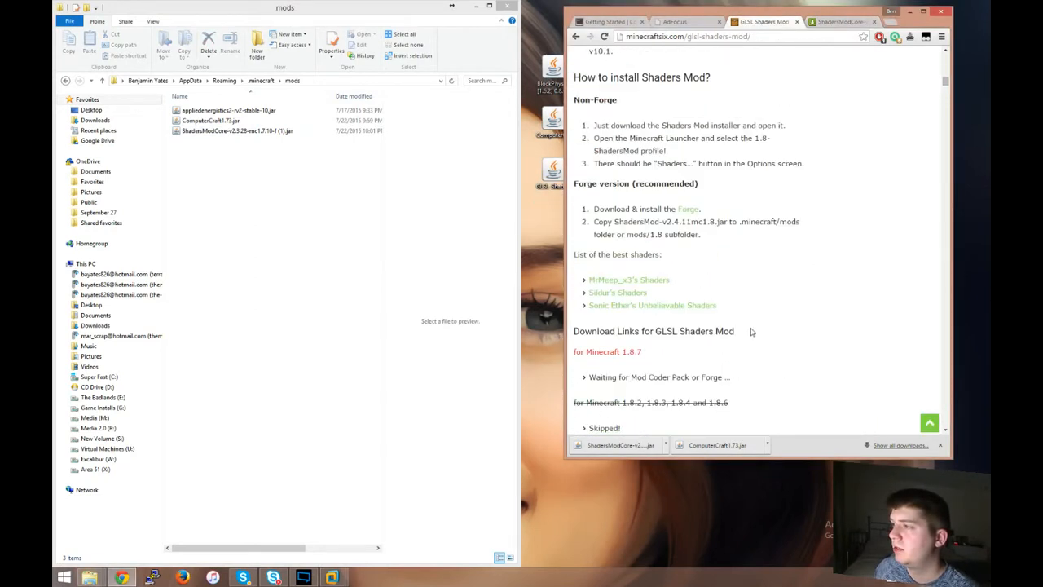
{"action": "left_click", "coordinate": [669, 309]}
{"action": "scroll", "coordinate": [744, 347], "scroll_direction": "down", "scroll_amount": 4}
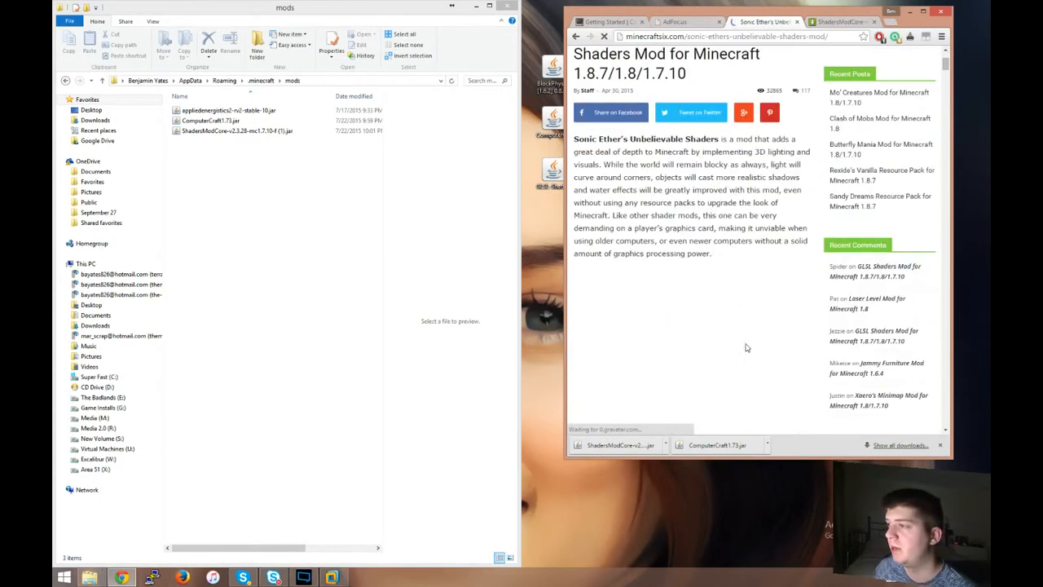
{"action": "scroll", "coordinate": [745, 348], "scroll_direction": "down", "scroll_amount": 8}
{"action": "scroll", "coordinate": [685, 186], "scroll_direction": "down", "scroll_amount": 6}
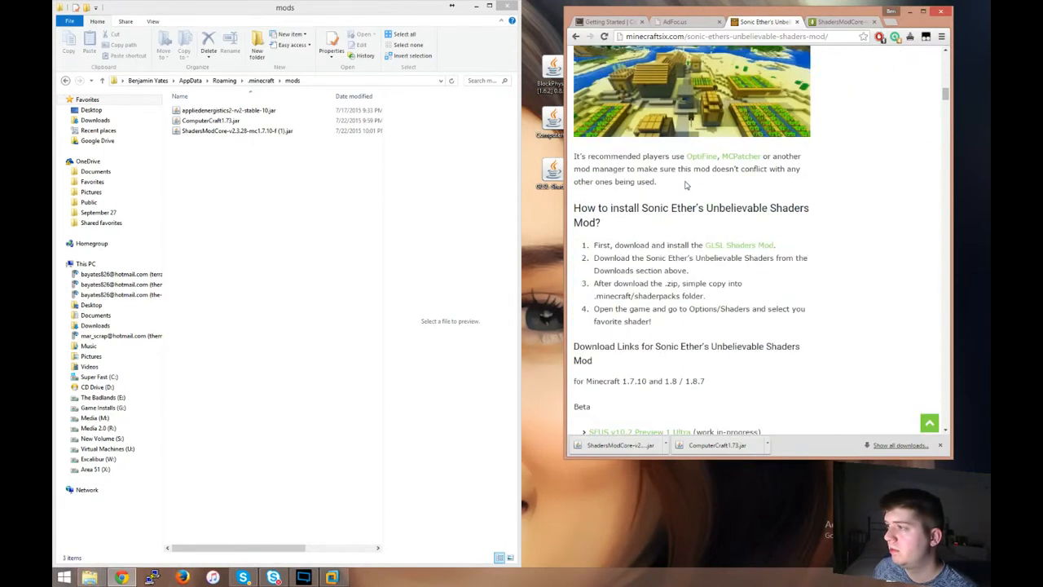
{"action": "scroll", "coordinate": [685, 186], "scroll_direction": "down", "scroll_amount": 1}
{"action": "scroll", "coordinate": [714, 186], "scroll_direction": "down", "scroll_amount": 2}
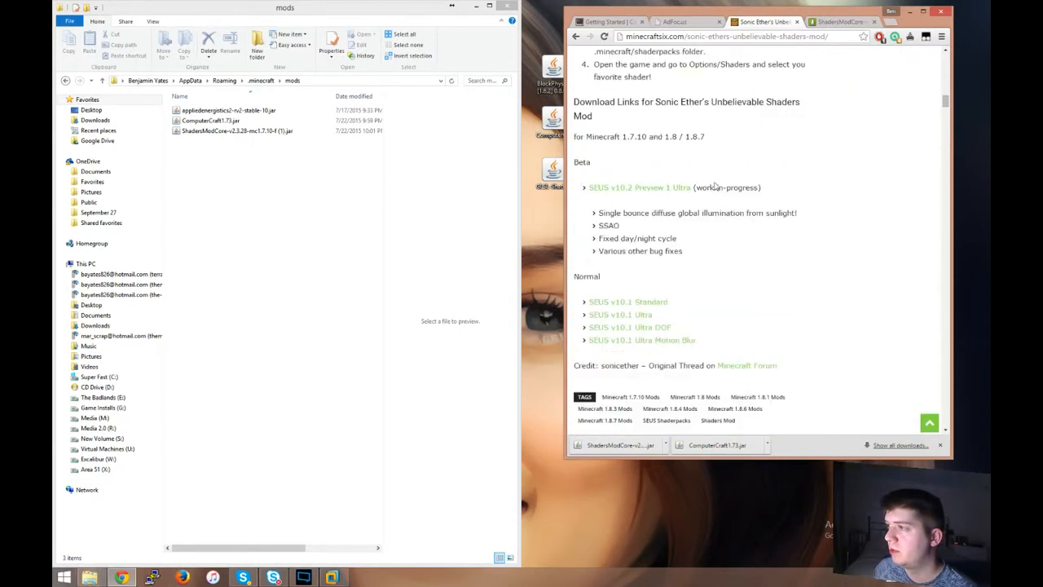
- Follow the SEUS v10.2 Preview 1 Ultra beta link, skip the advertisement and download the shader pack zip
{"action": "scroll", "coordinate": [596, 196], "scroll_direction": "down", "scroll_amount": 1}
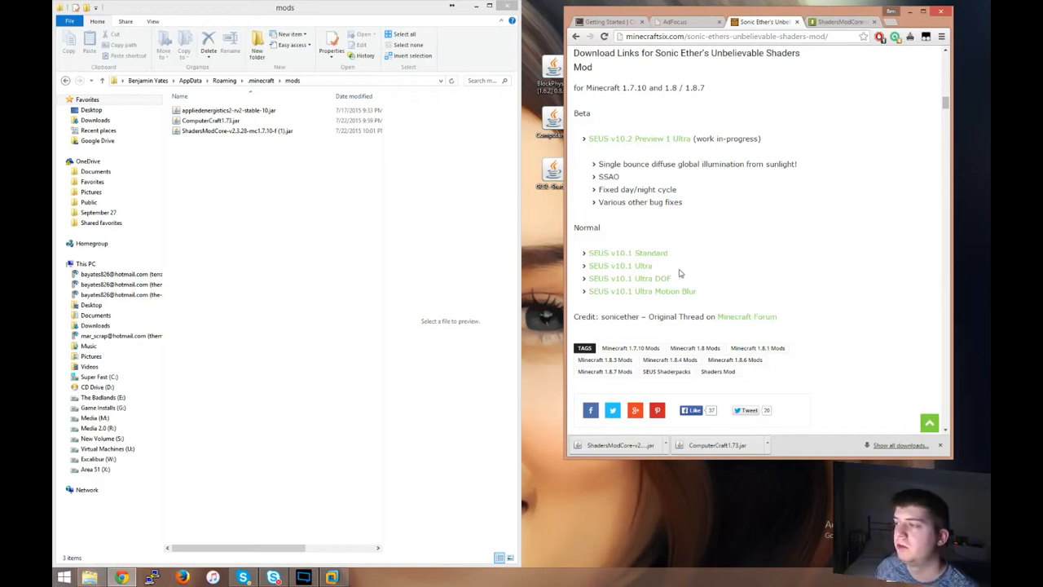
{"action": "left_click", "coordinate": [660, 141]}
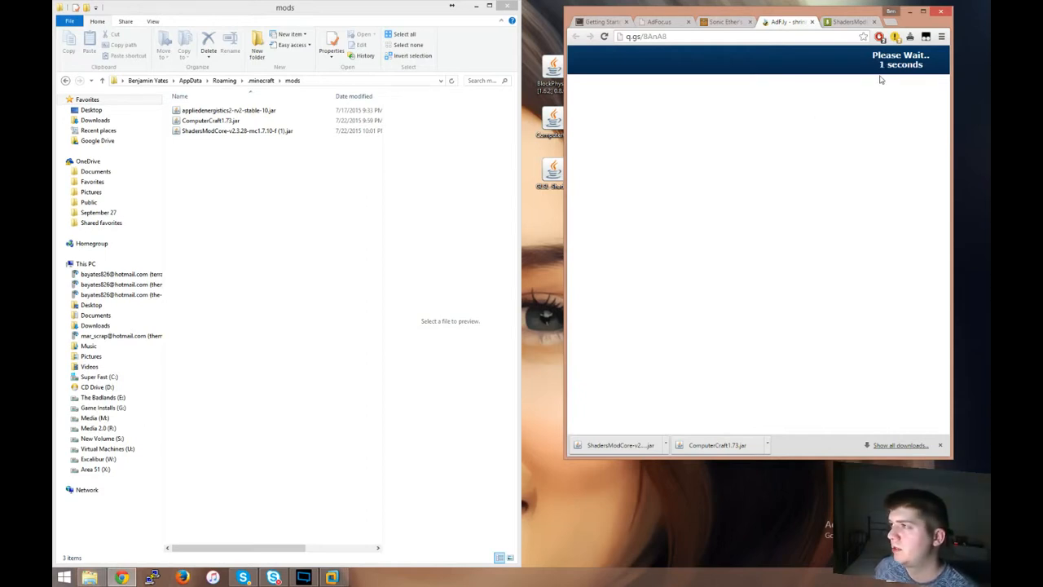
{"action": "left_click", "coordinate": [910, 65]}
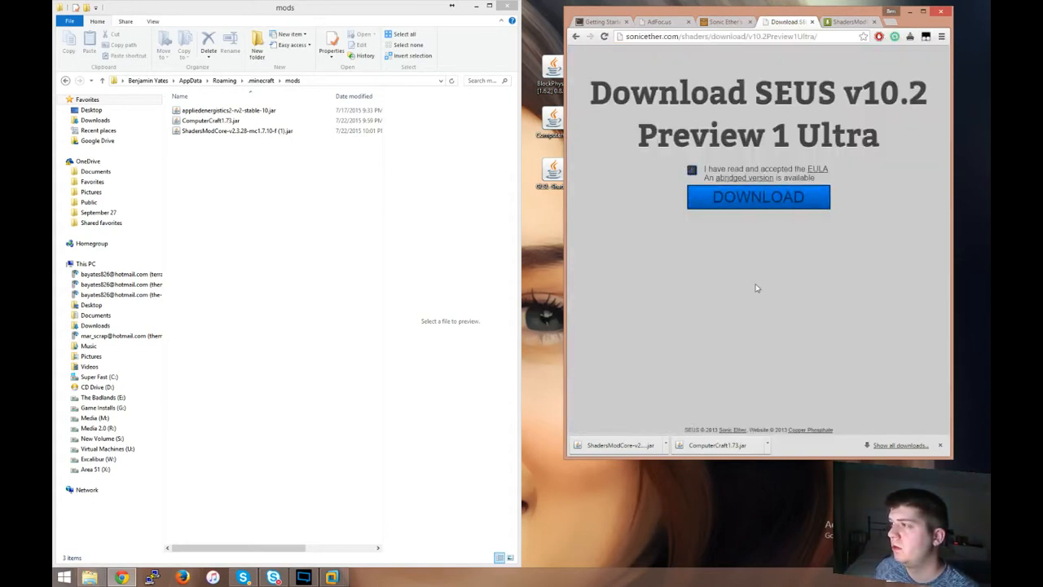
{"action": "left_click", "coordinate": [779, 198]}
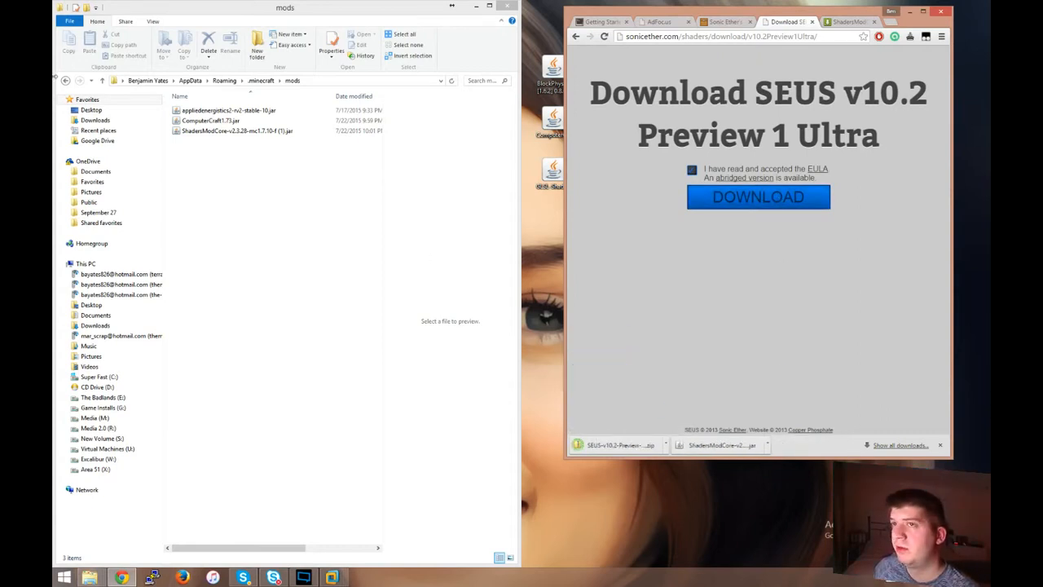
- Open the shaderpacks folder in .minecraft and copy the downloaded SEUS v10.2 Preview zip into it
{"action": "left_click", "coordinate": [65, 80]}
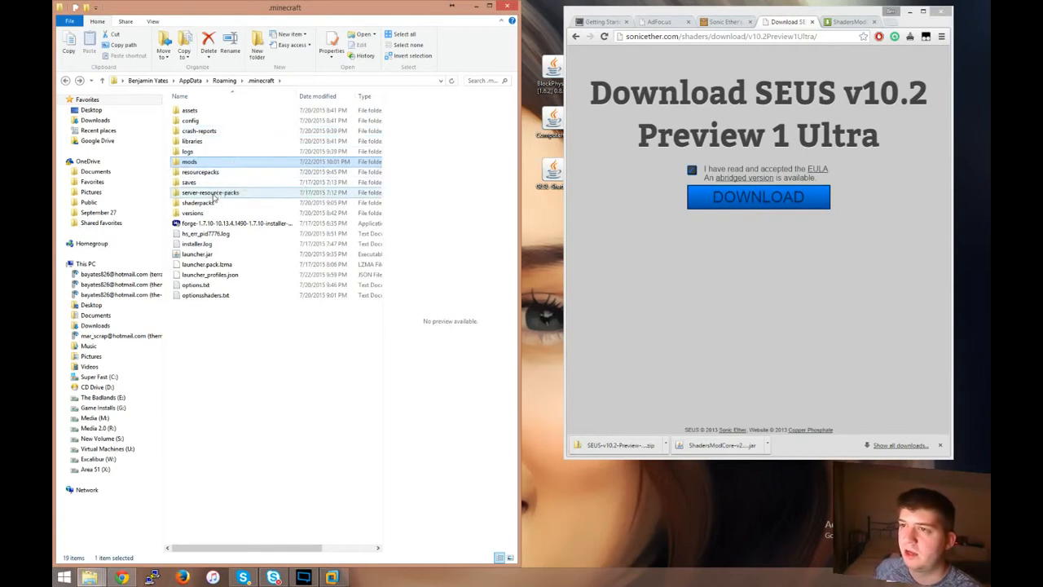
{"action": "double_click", "coordinate": [198, 203]}
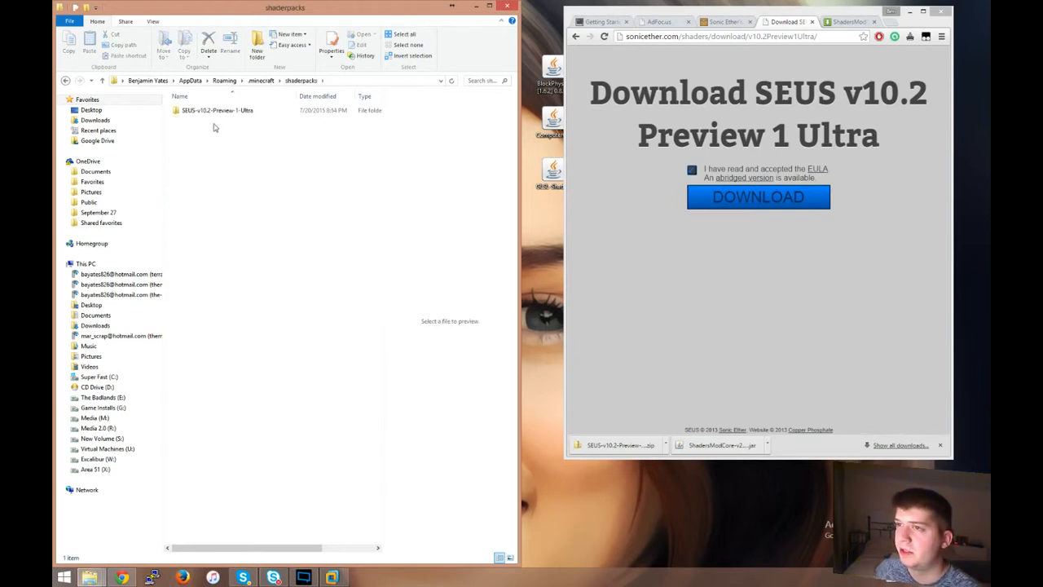
{"action": "left_click_drag", "start_coordinate": [615, 454], "coordinate": [228, 245]}
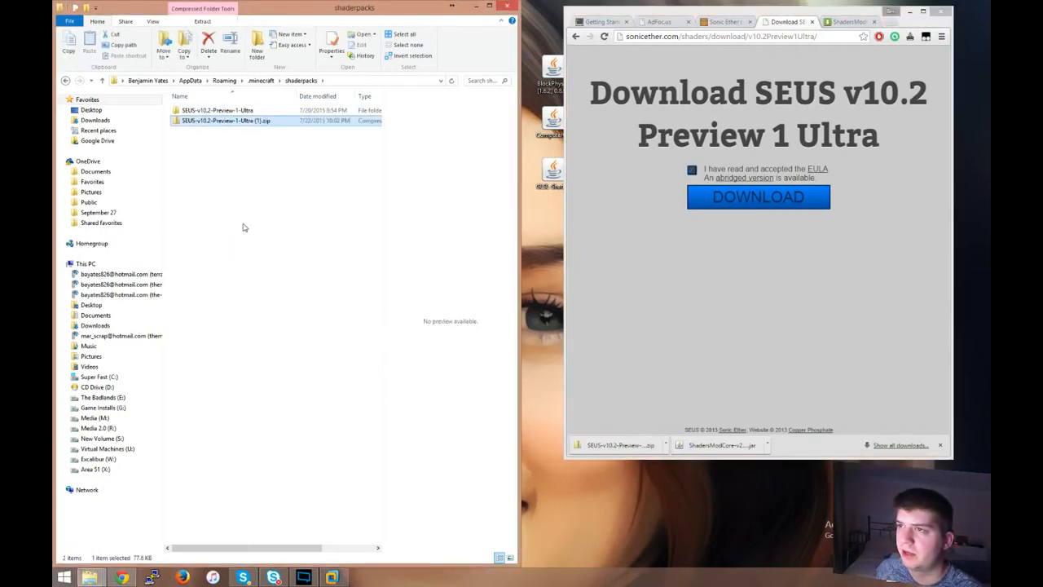
- Delete the duplicate SEUS-v10.2-Preview-1-Ultra (1).zip from shaderpacks, keeping the existing SEUS-v10.2-Preview-1-Ultra folder
{"action": "left_click", "coordinate": [213, 169]}
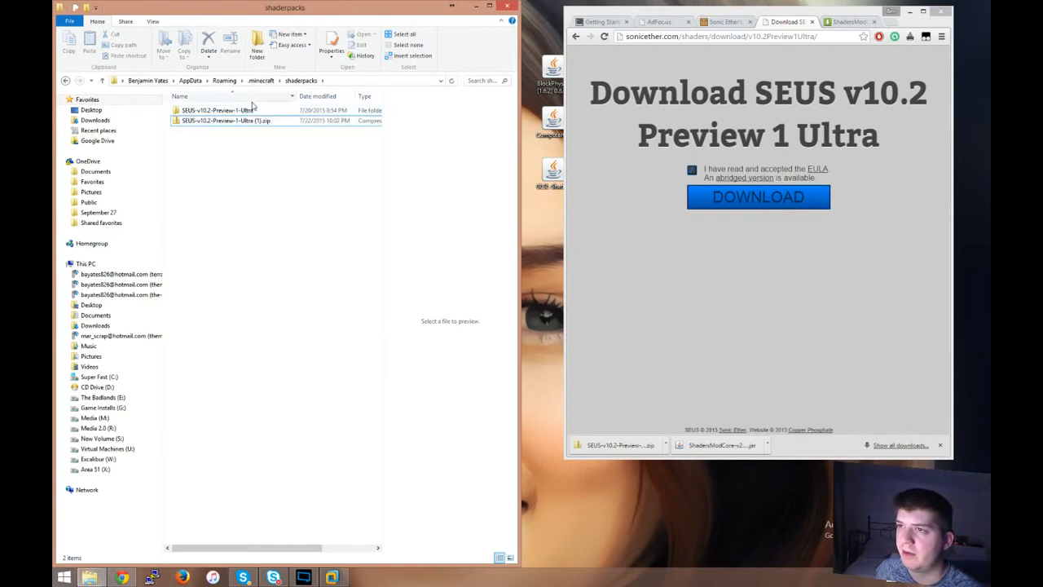
{"action": "left_click", "coordinate": [214, 129]}
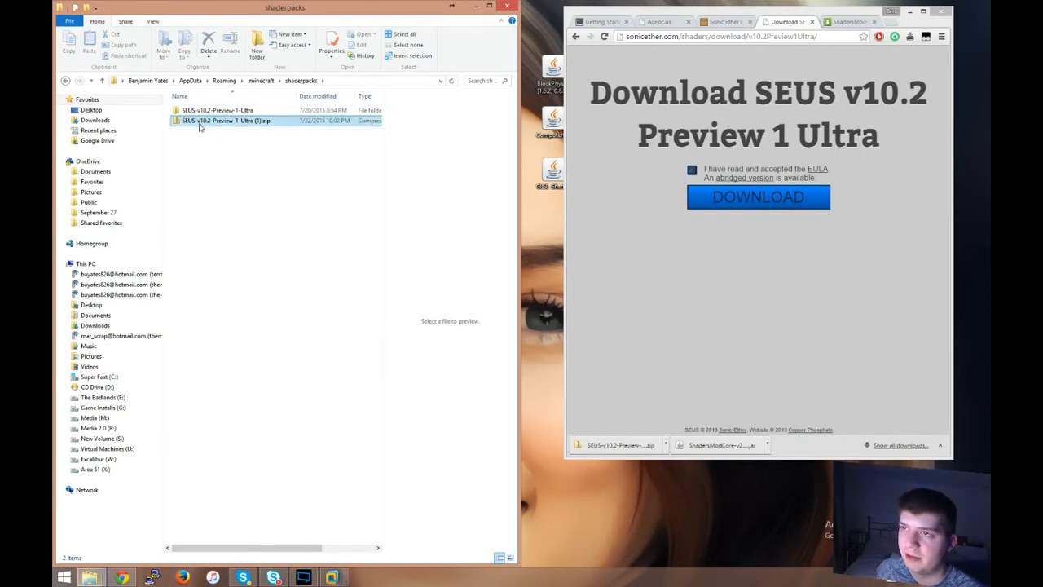
{"action": "right_click", "coordinate": [201, 124]}
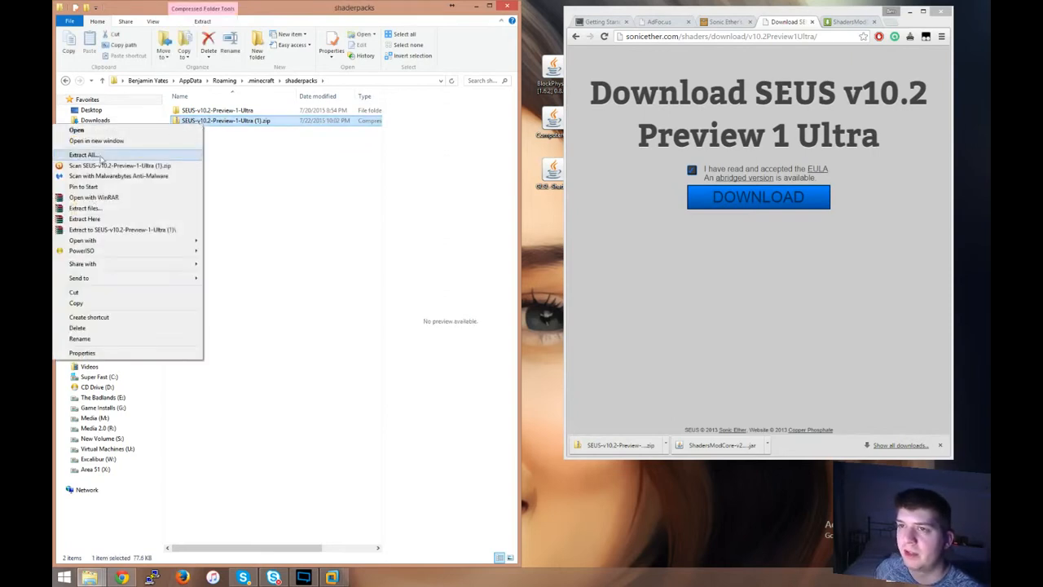
{"action": "left_click", "coordinate": [259, 171]}
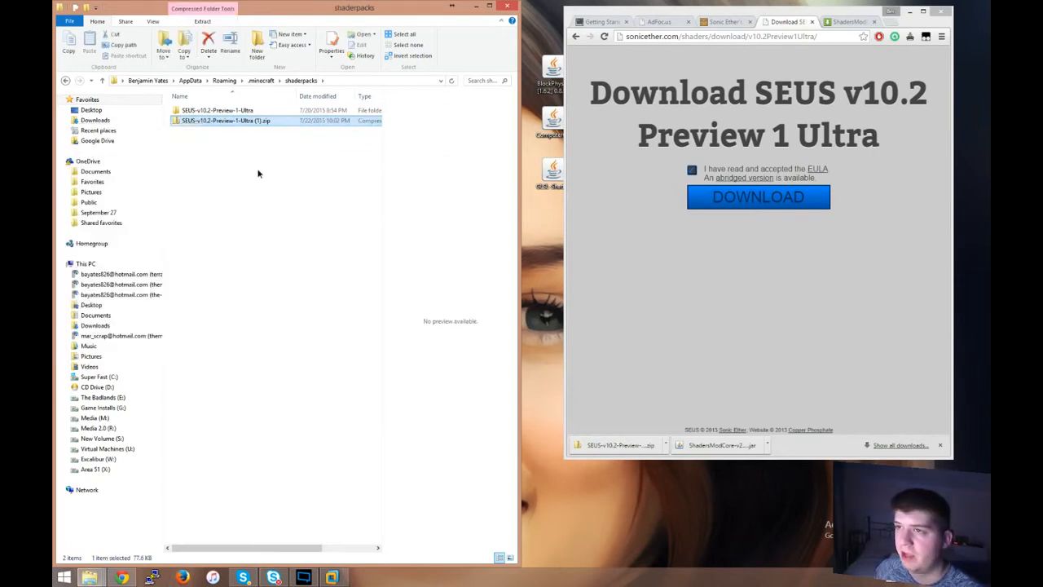
{"action": "left_click", "coordinate": [204, 110]}
{"action": "left_click", "coordinate": [204, 122]}
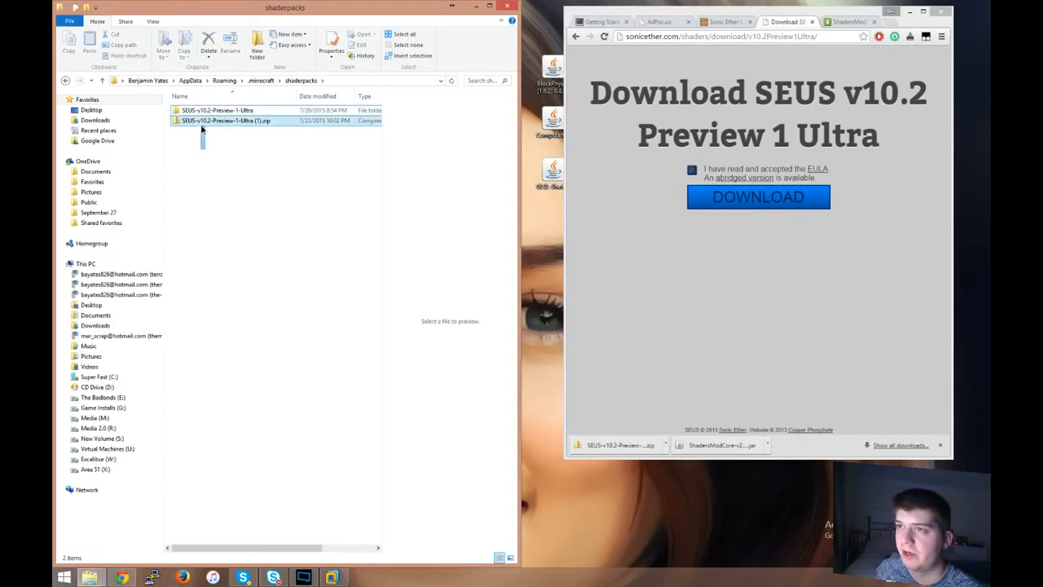
{"action": "left_click", "coordinate": [226, 214]}
{"action": "left_click", "coordinate": [220, 122]}
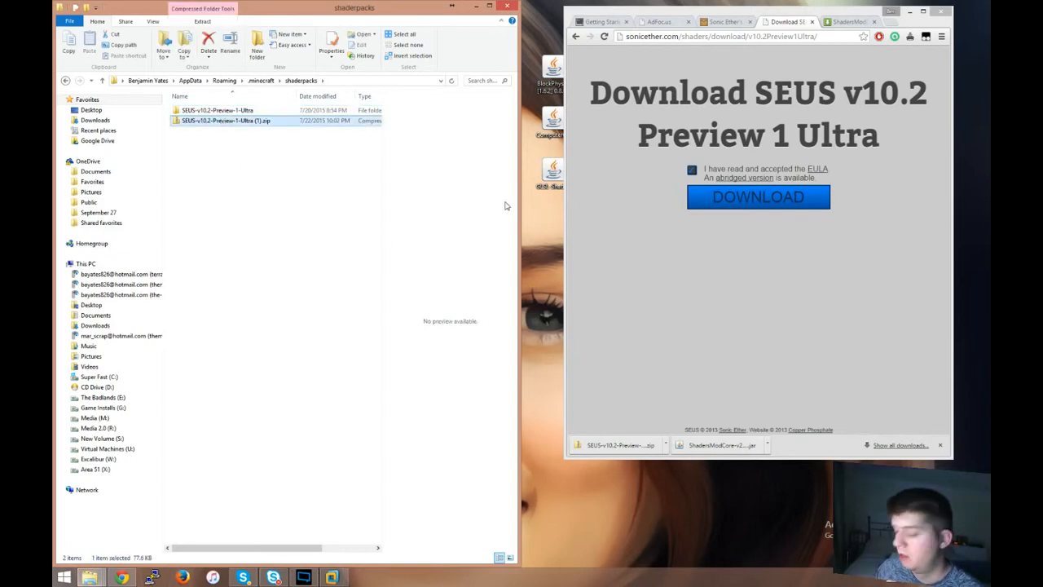
{"action": "left_click", "coordinate": [95, 171]}
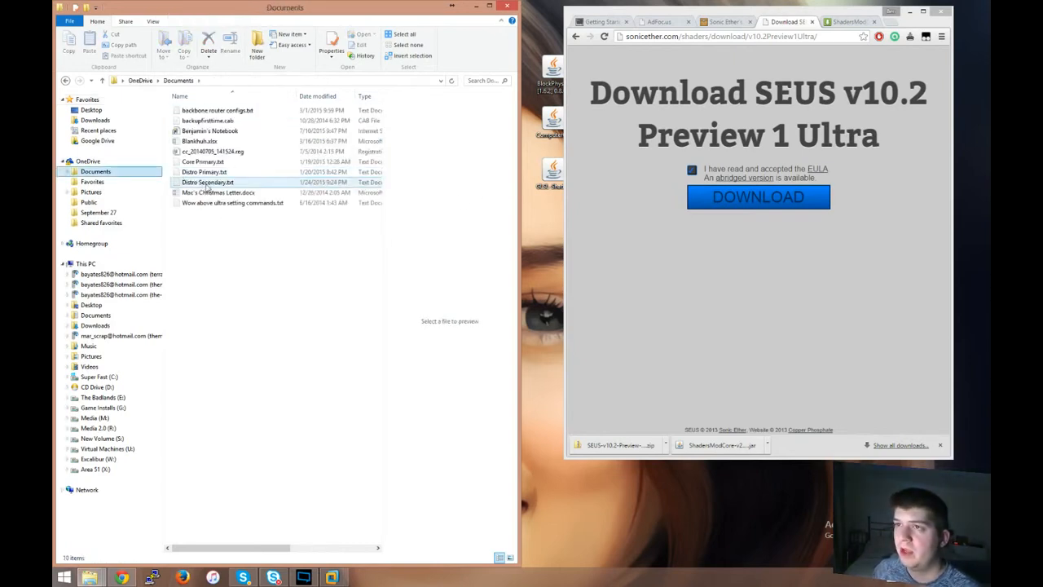
{"action": "left_click", "coordinate": [65, 79]}
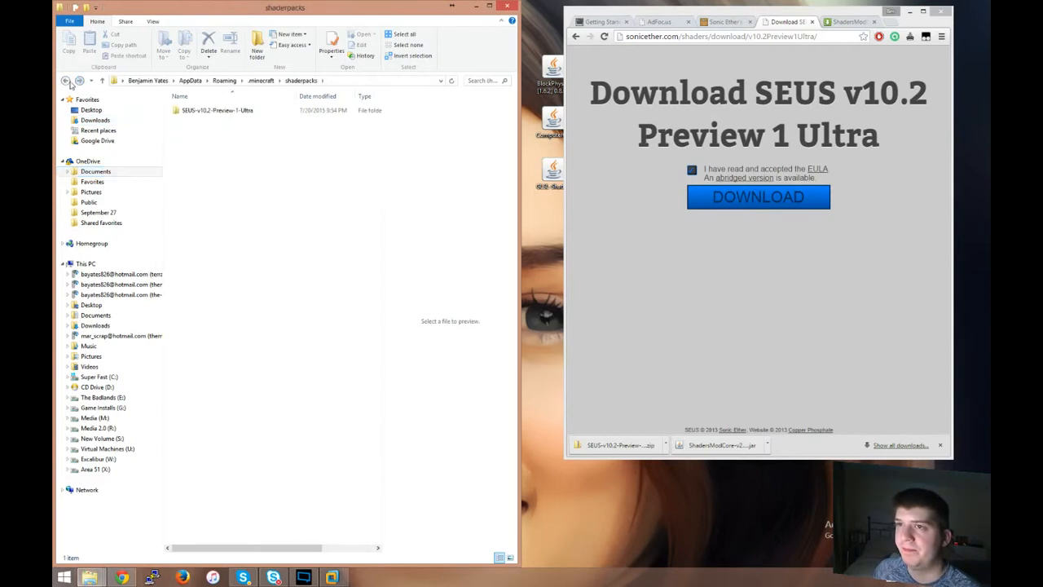
- Go back to the .minecraft folder and start the Minecraft launcher
{"action": "left_click", "coordinate": [65, 79]}
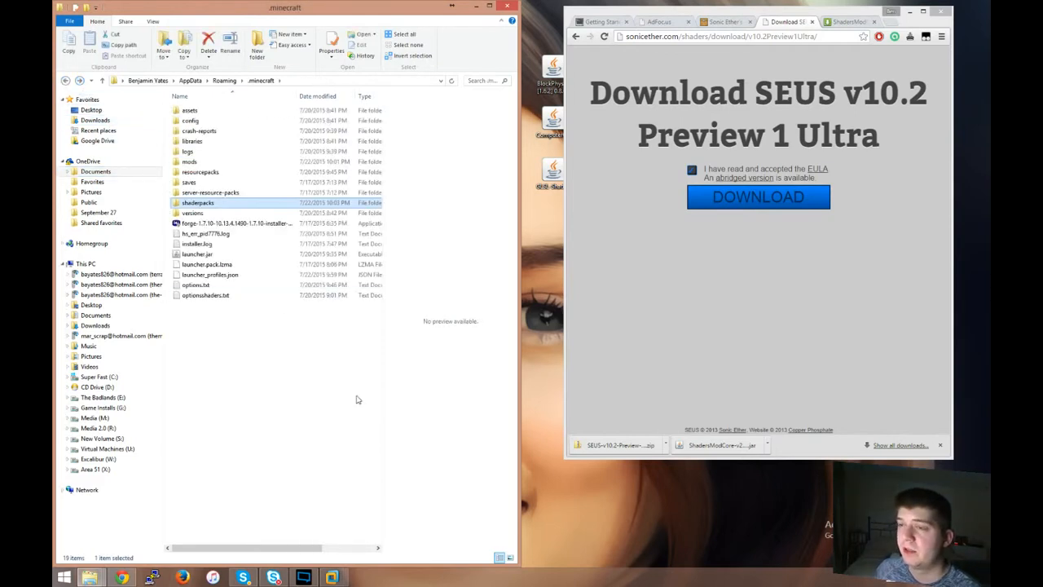
{"action": "left_click", "coordinate": [317, 347]}
{"action": "key", "text": "super"}
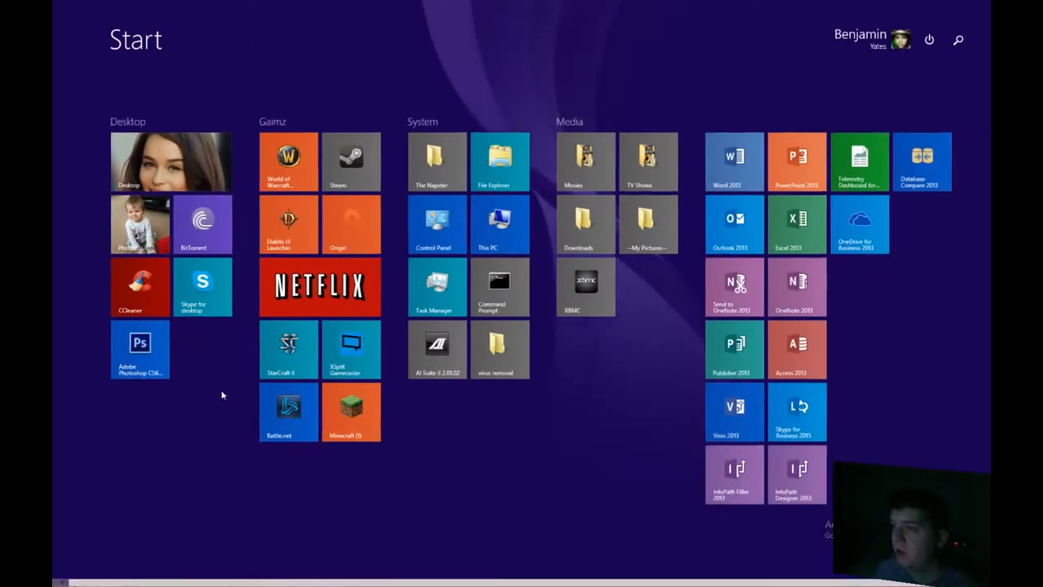
{"action": "left_click", "coordinate": [351, 407]}
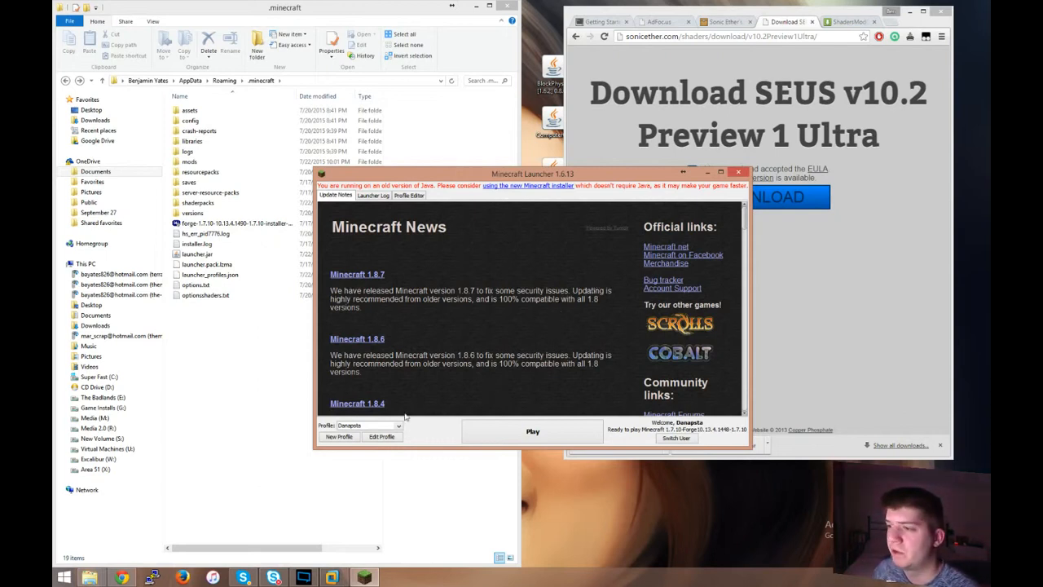
- Select release 1.7.10-Forge10.13.4.1448-1.7.10 as the launcher profile's version, save the profile and start the game
{"action": "left_click", "coordinate": [382, 438]}
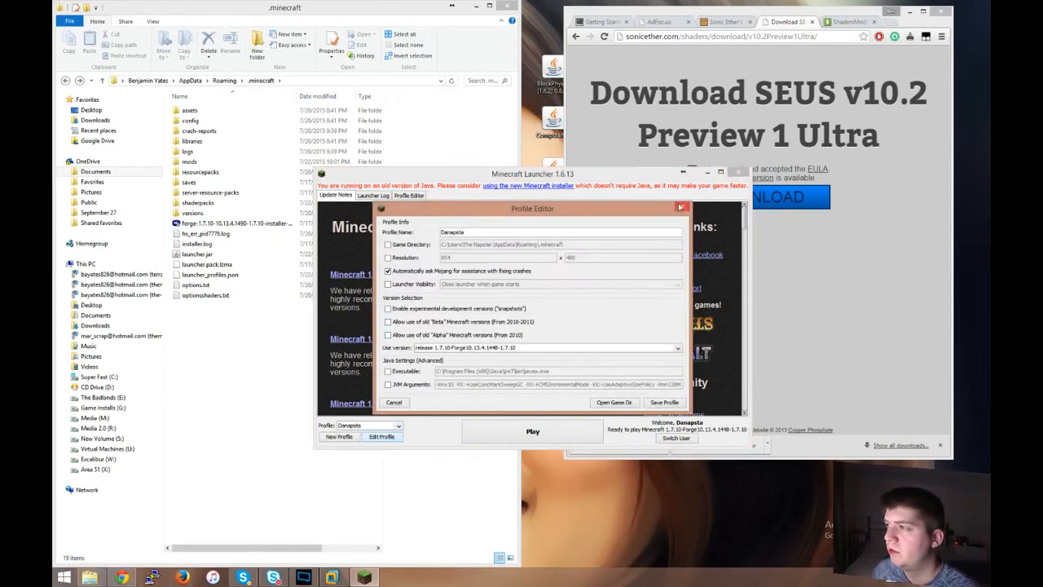
{"action": "left_click", "coordinate": [681, 207]}
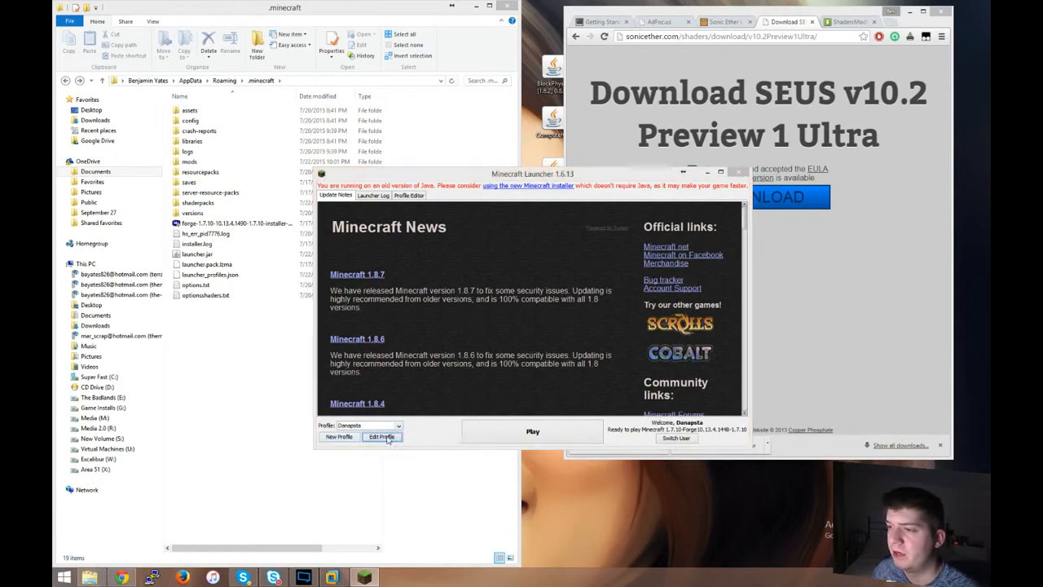
{"action": "left_click", "coordinate": [386, 438]}
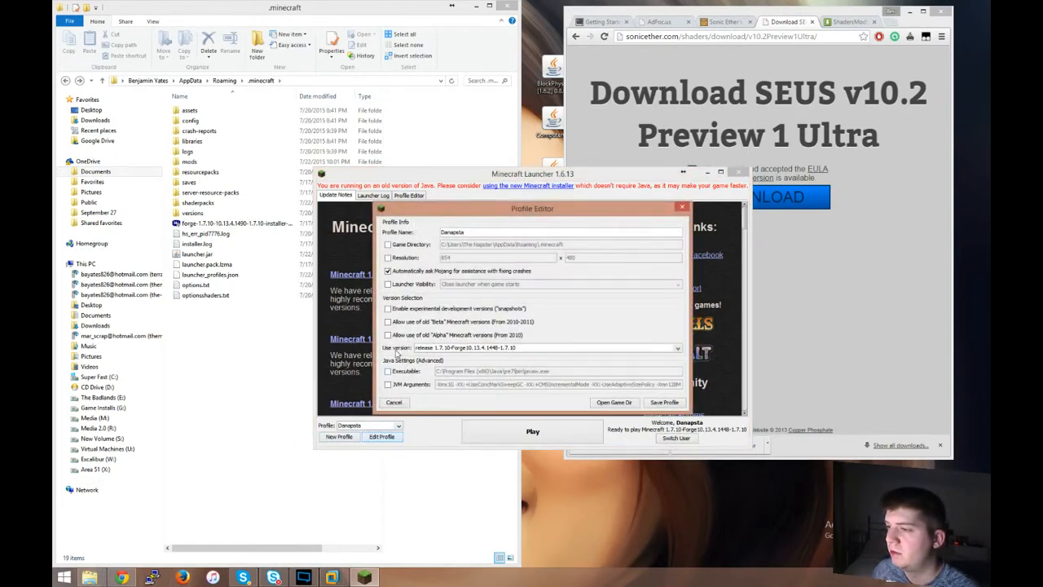
{"action": "left_click", "coordinate": [676, 349]}
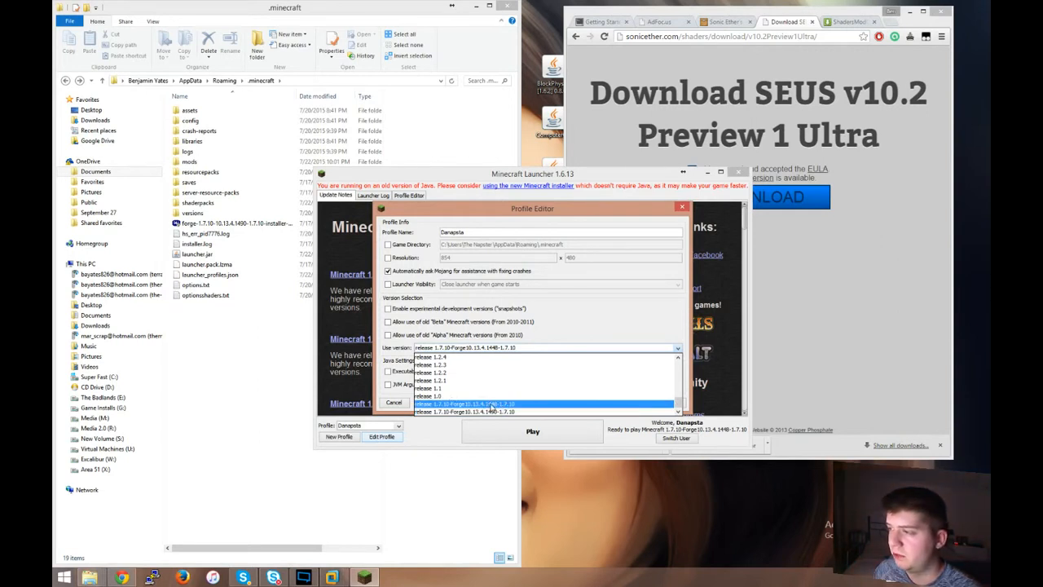
{"action": "left_click", "coordinate": [491, 406]}
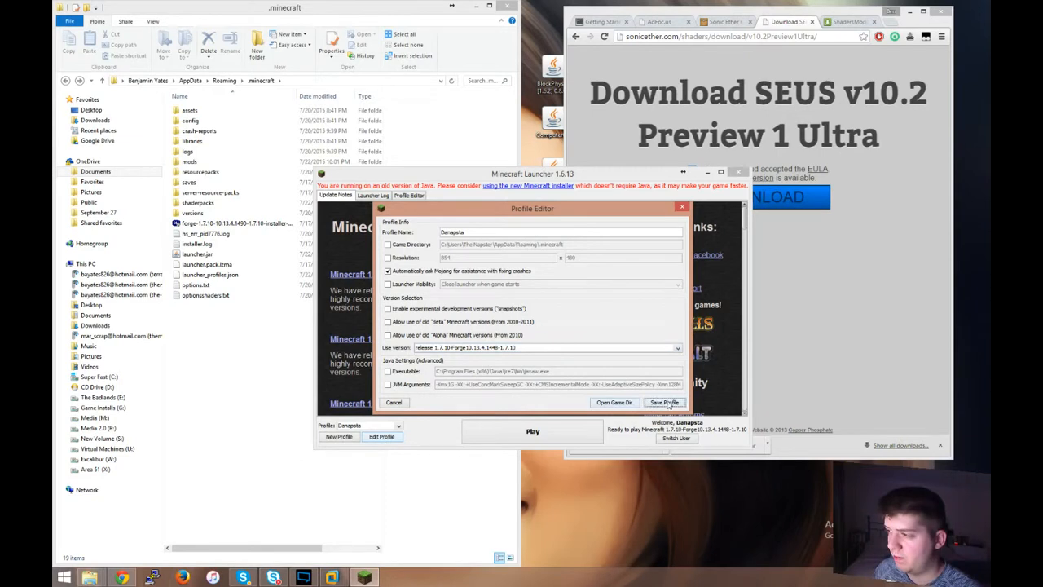
{"action": "left_click", "coordinate": [656, 403]}
{"action": "left_click", "coordinate": [522, 432]}
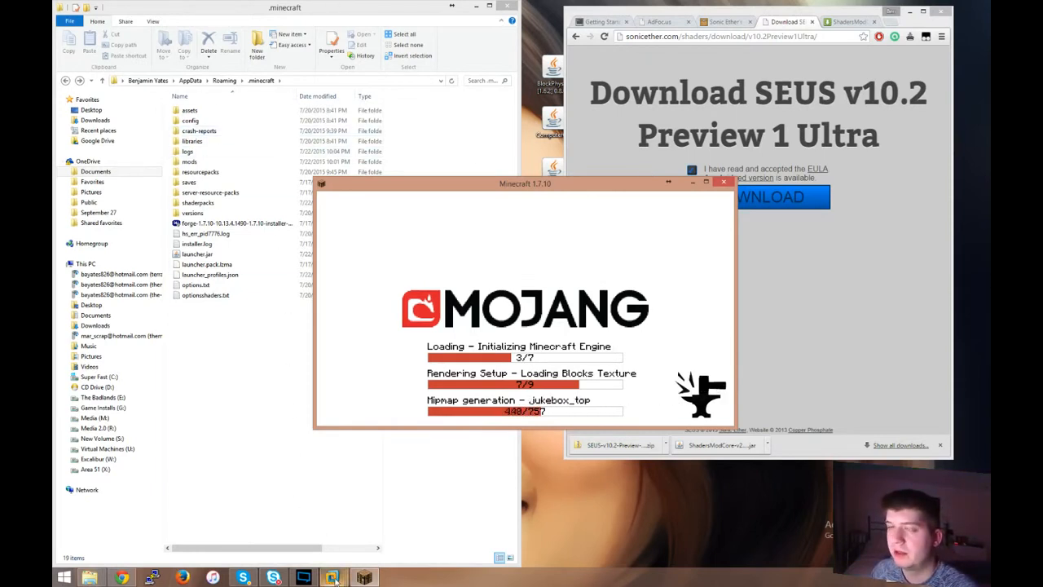
- Switch to the Test Machine VM in VMware Workstation and run ipconfig in a command prompt to look up its IPv4 address
{"action": "mouse_move", "coordinate": [342, 574]}
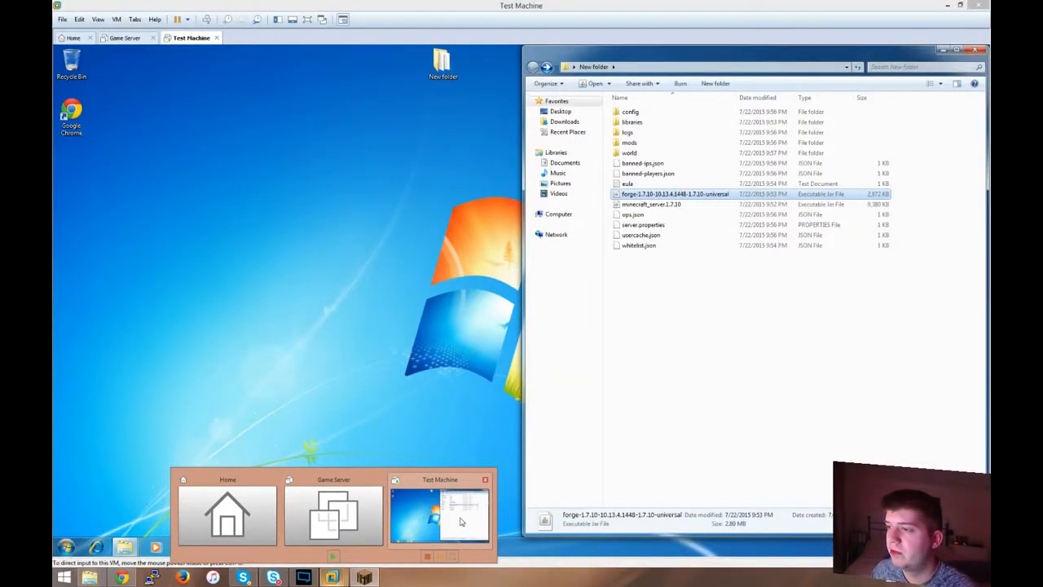
{"action": "left_click", "coordinate": [452, 517]}
{"action": "left_click", "coordinate": [65, 546]}
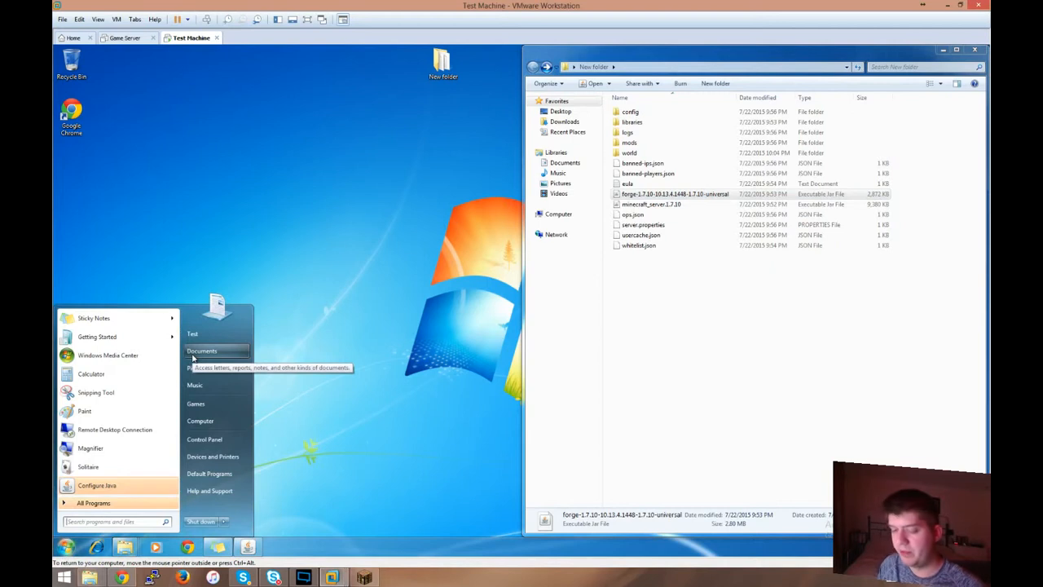
{"action": "type", "text": "cmd"}
{"action": "key", "text": "Return"}
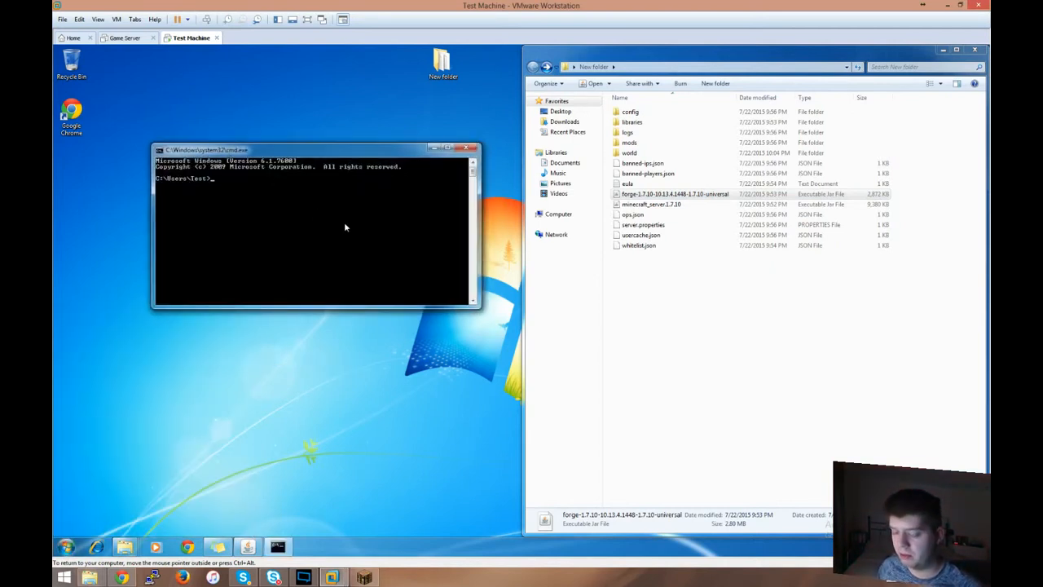
{"action": "type", "text": "ipconfi"}
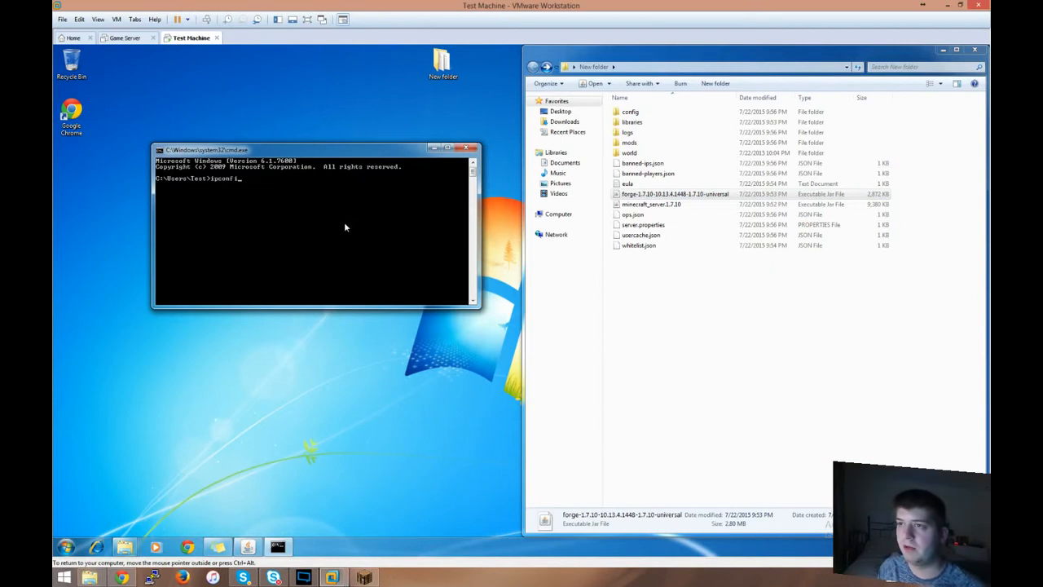
{"action": "key", "text": "Return"}
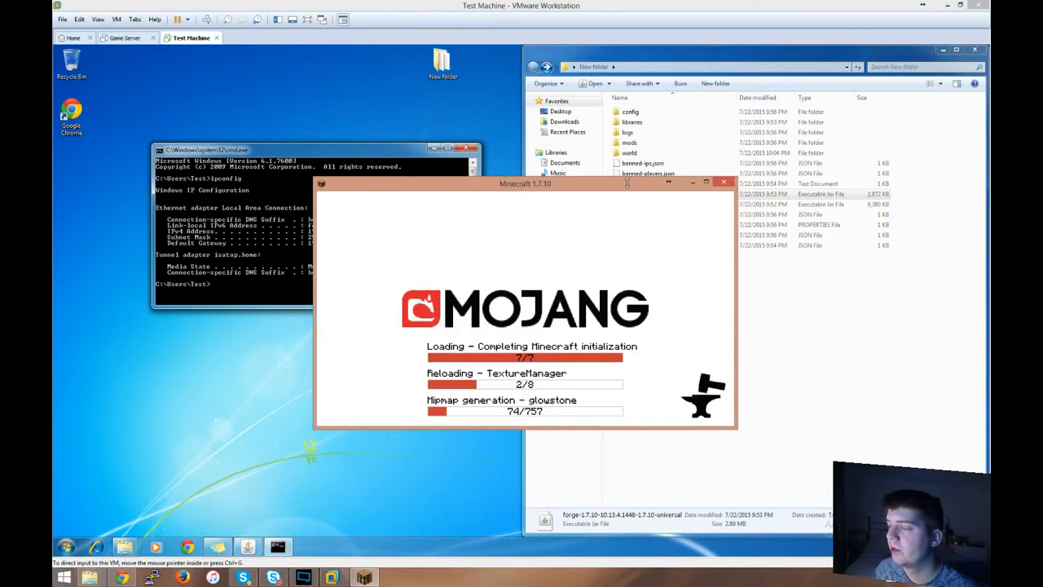
{"action": "left_click_drag", "start_coordinate": [626, 184], "coordinate": [654, 187]}
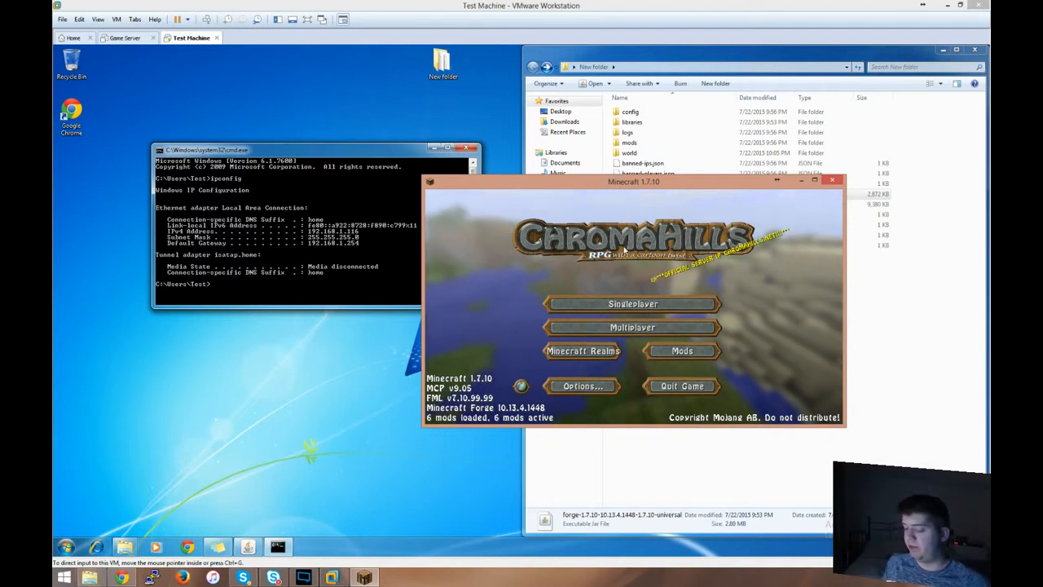
{"action": "key", "text": "alt+Tab"}
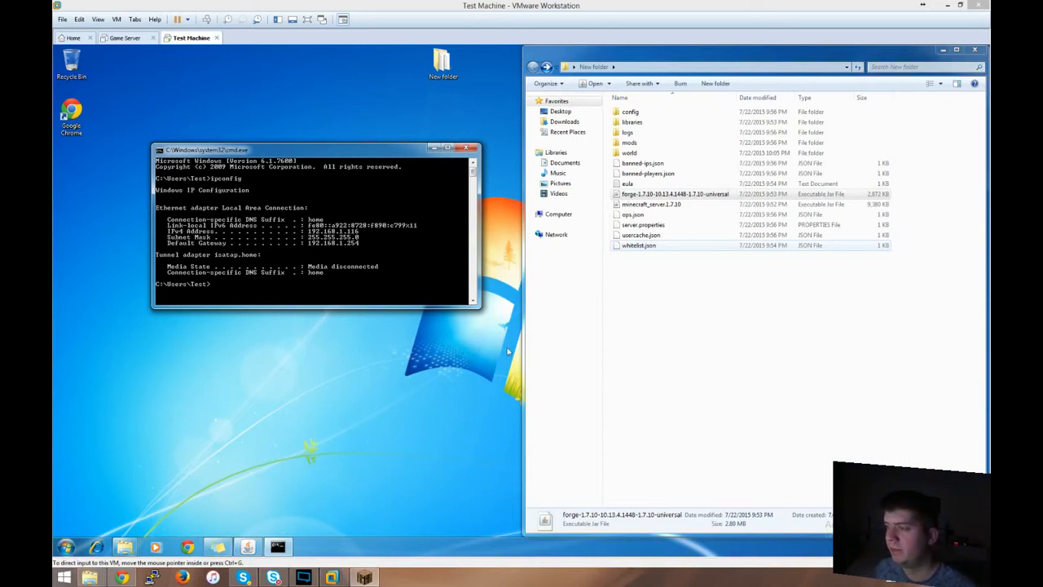
- Switch back to Minecraft, maximize its window and open Direct Connect for multiplayer
{"action": "key", "text": "alt+Tab"}
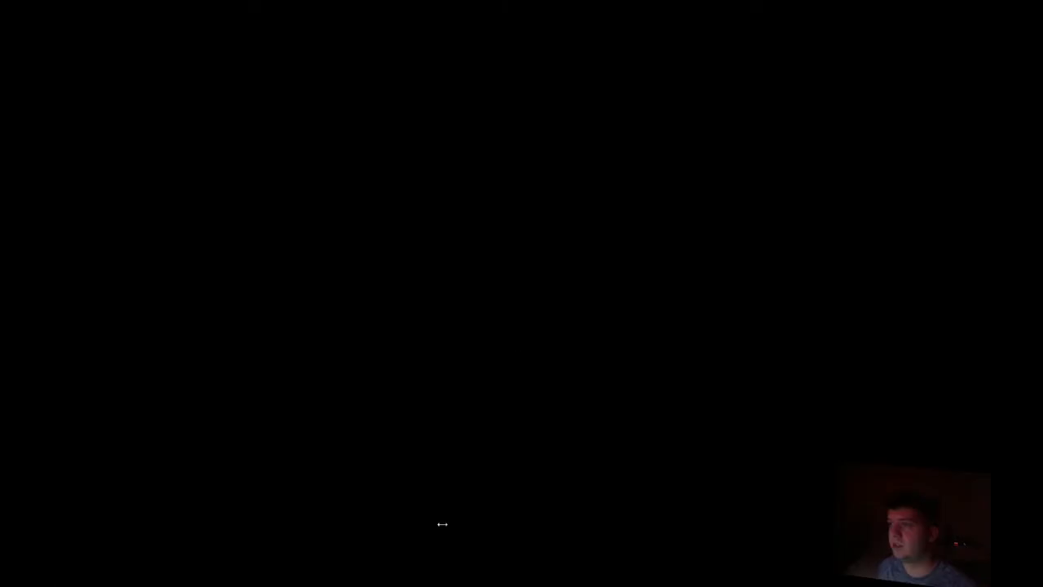
{"action": "key", "text": "F11"}
{"action": "double_click", "coordinate": [562, 182]}
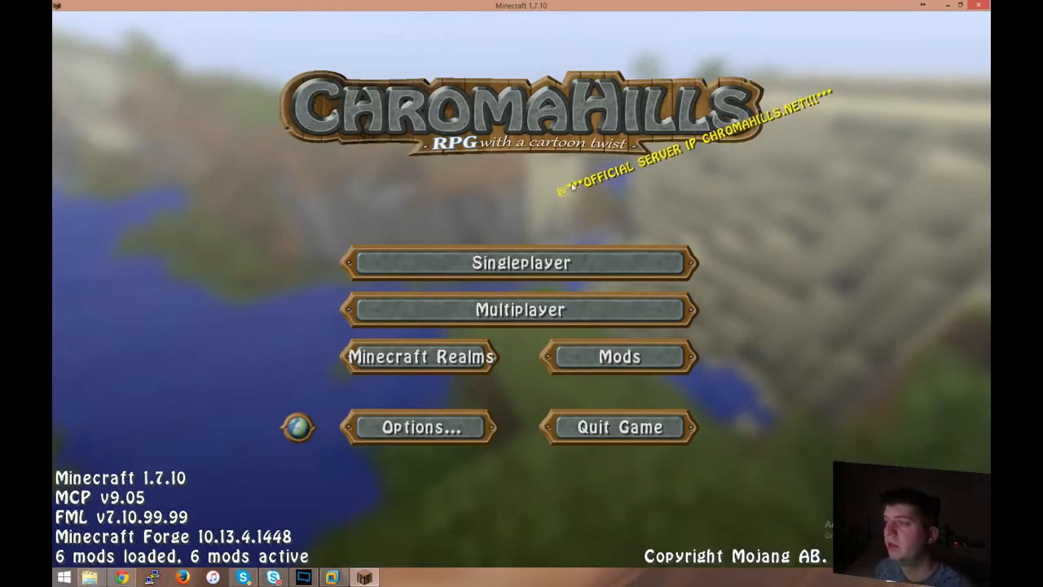
{"action": "left_click", "coordinate": [603, 309]}
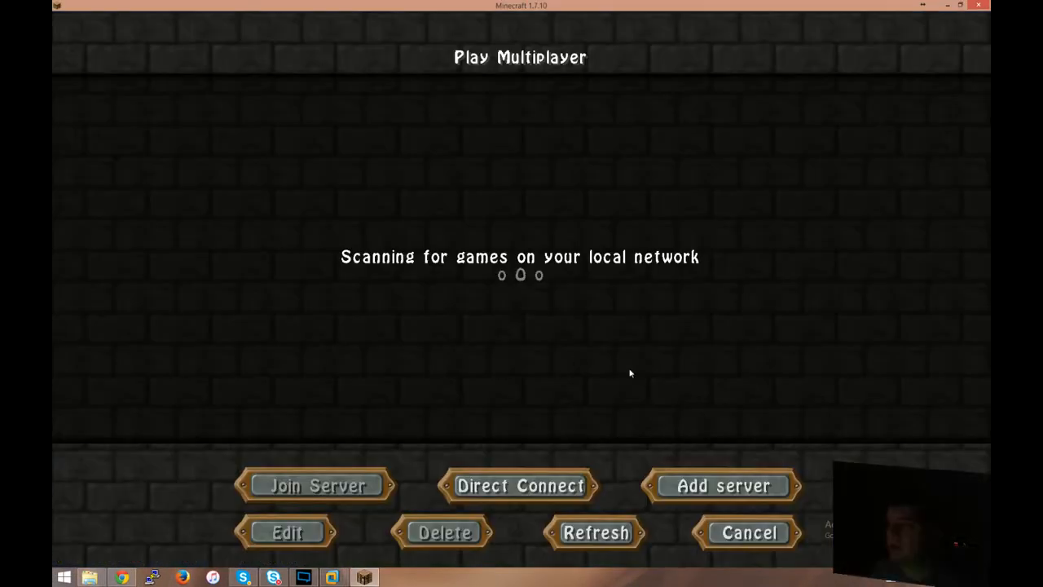
{"action": "left_click", "coordinate": [528, 486]}
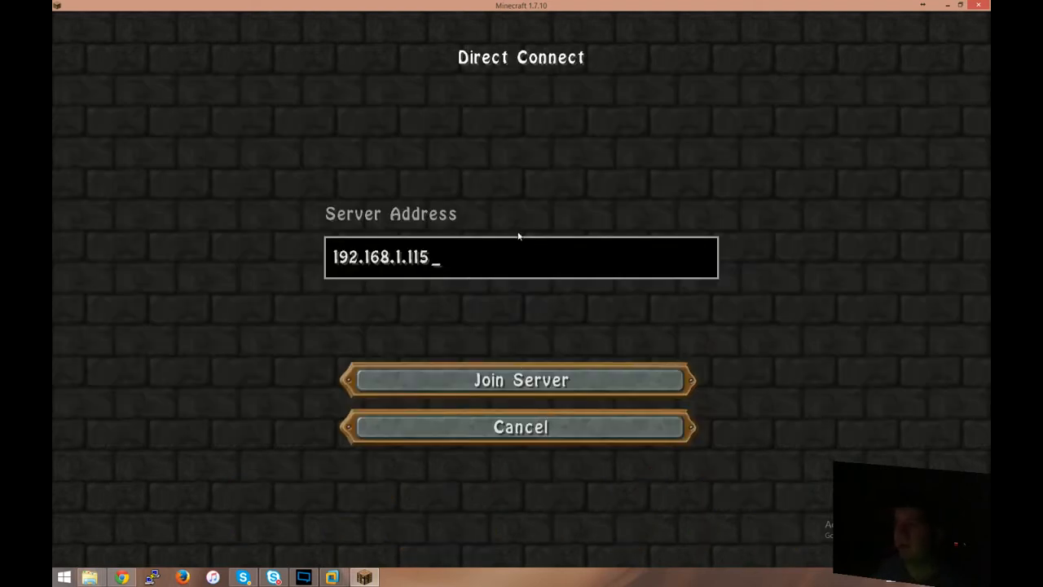
- Set the Direct Connect server address to 192.168.1.116, try to join the server and go back from the result screen
{"action": "key", "text": "BackSpace"}
{"action": "type", "text": "6"}
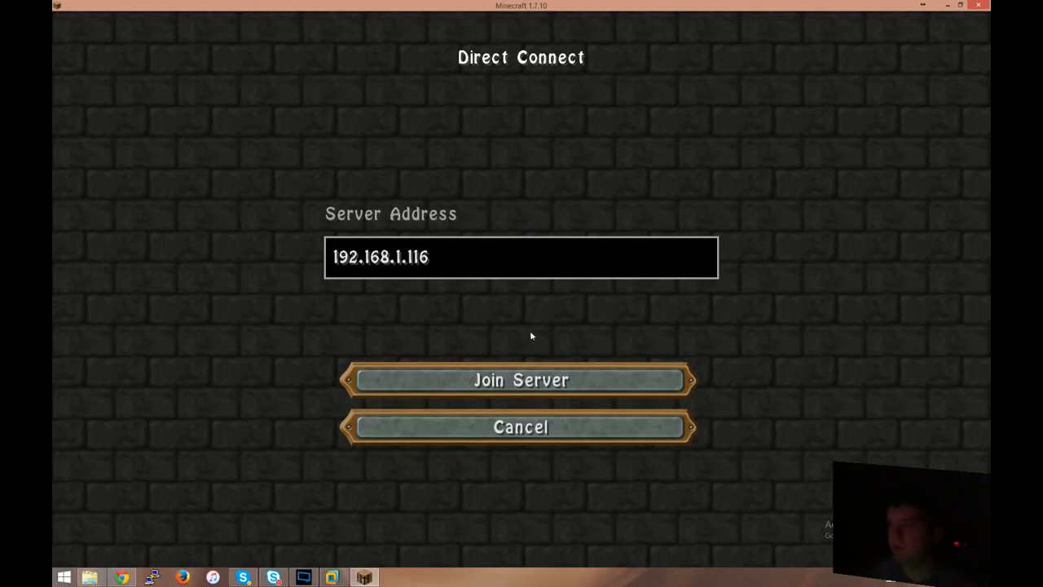
{"action": "left_click", "coordinate": [521, 388]}
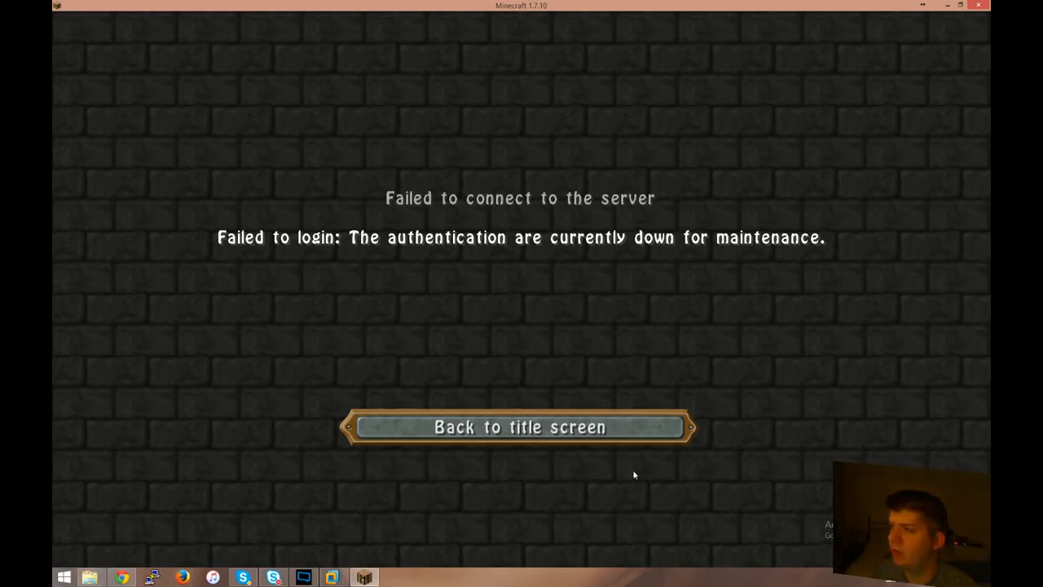
{"action": "left_click", "coordinate": [587, 430]}
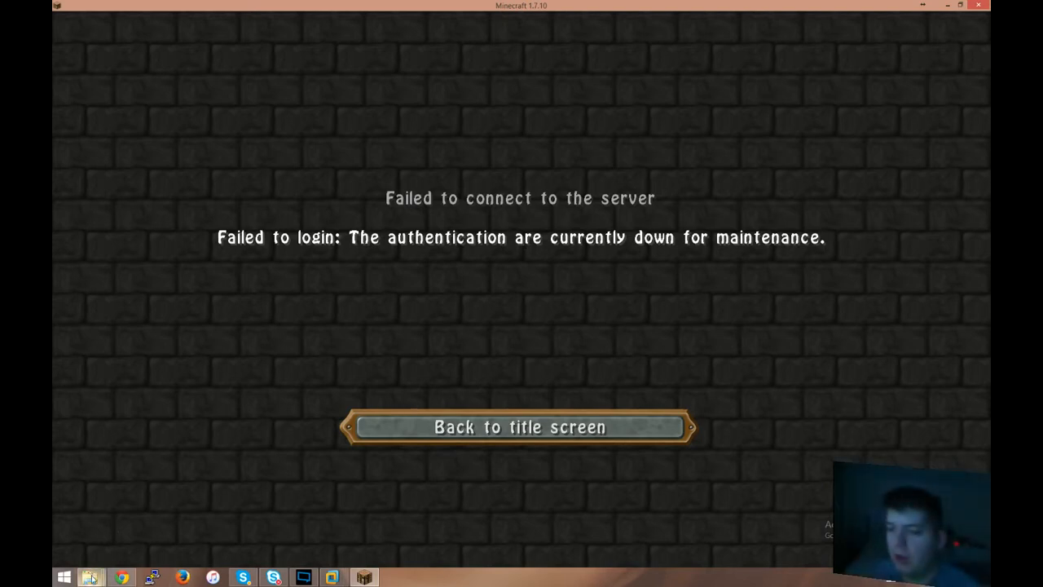
- Switch to the Test Machine VM in VMware Workstation and open the server.properties file with Notepad
{"action": "mouse_move", "coordinate": [92, 579]}
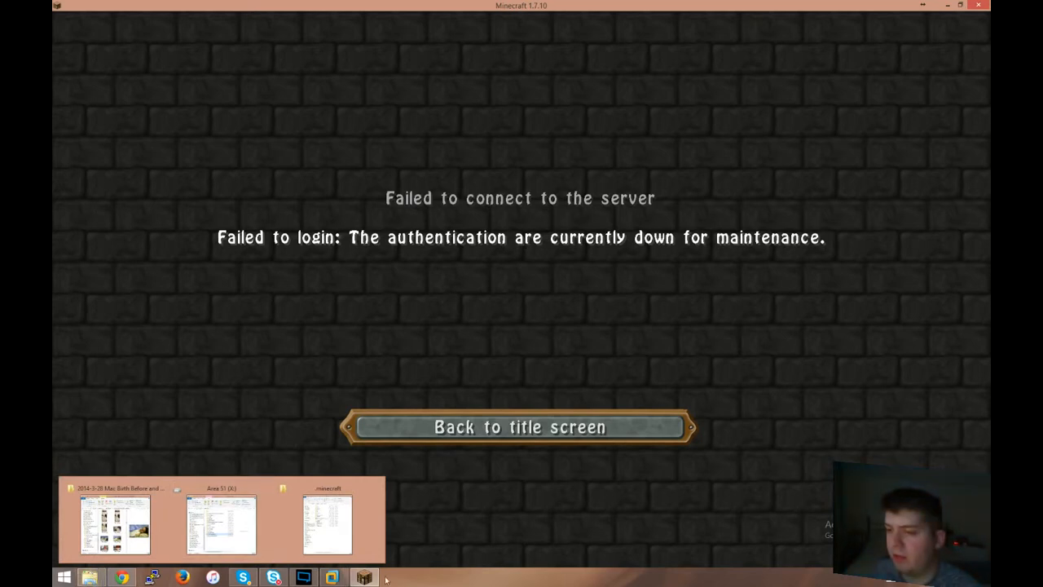
{"action": "mouse_move", "coordinate": [331, 576]}
{"action": "left_click", "coordinate": [429, 539]}
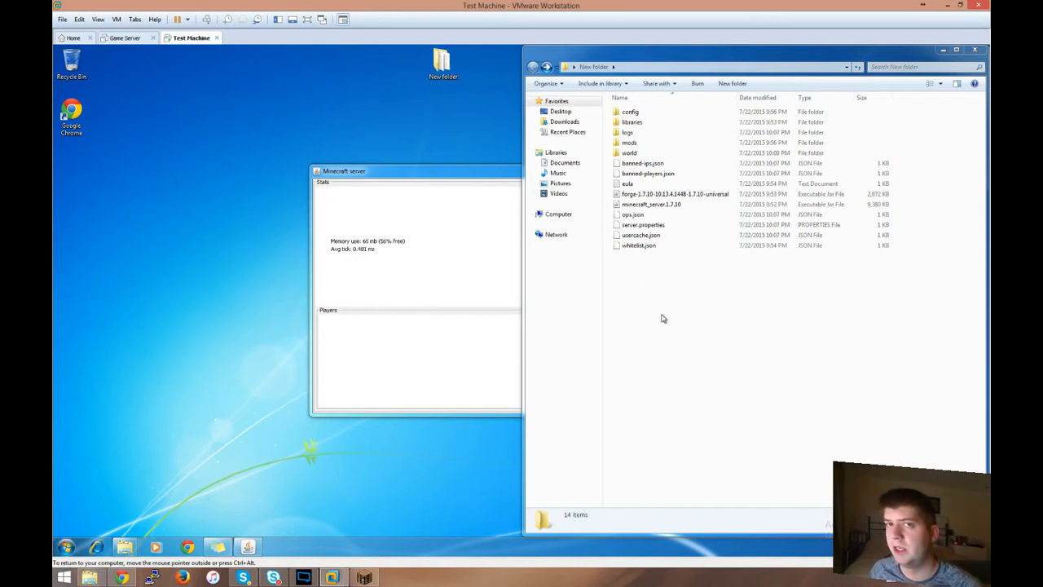
{"action": "right_click", "coordinate": [630, 227]}
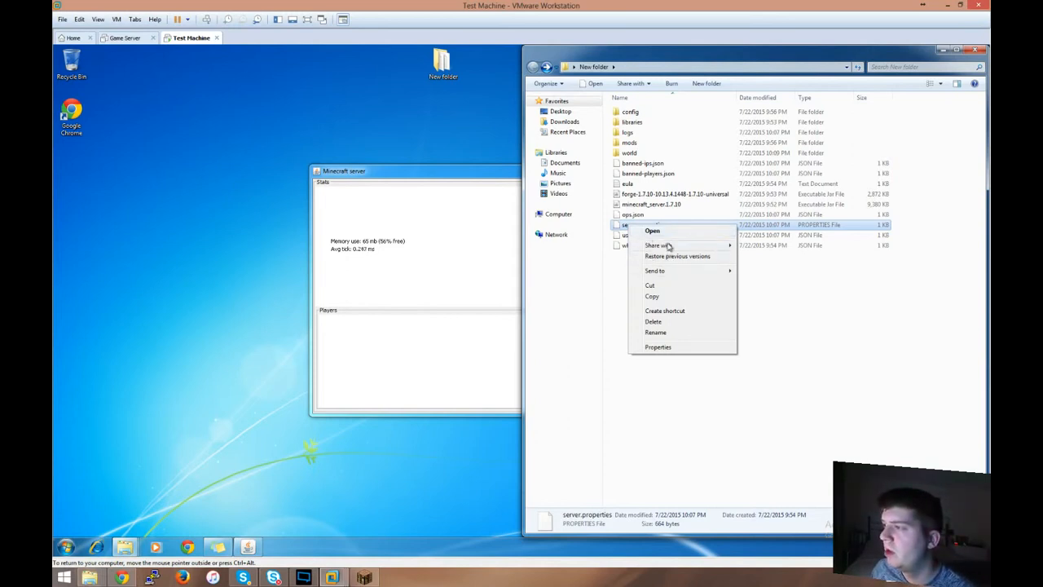
{"action": "left_click", "coordinate": [666, 232]}
{"action": "left_click", "coordinate": [487, 321]}
{"action": "key", "text": "Return"}
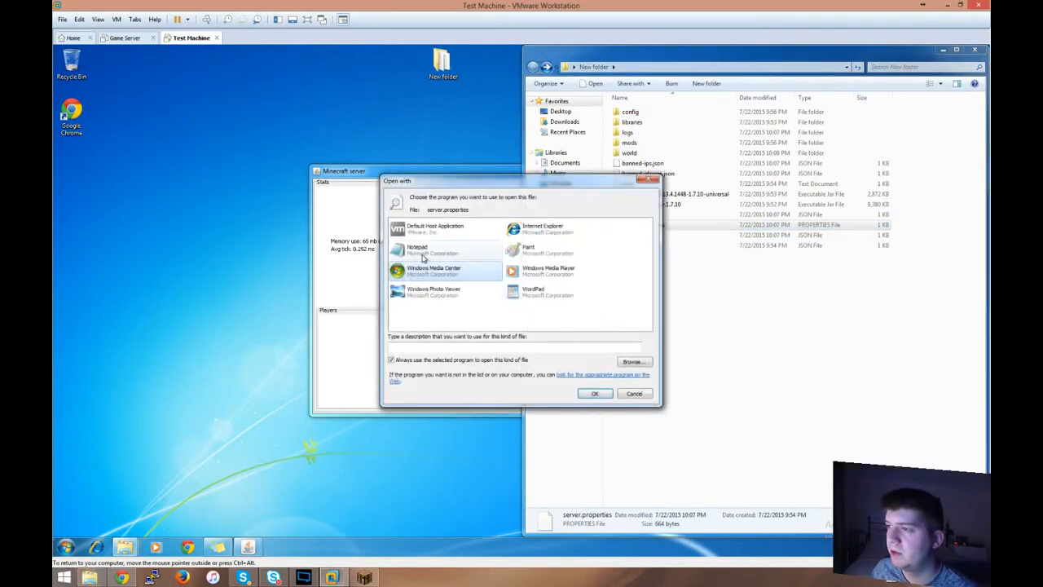
{"action": "double_click", "coordinate": [421, 253]}
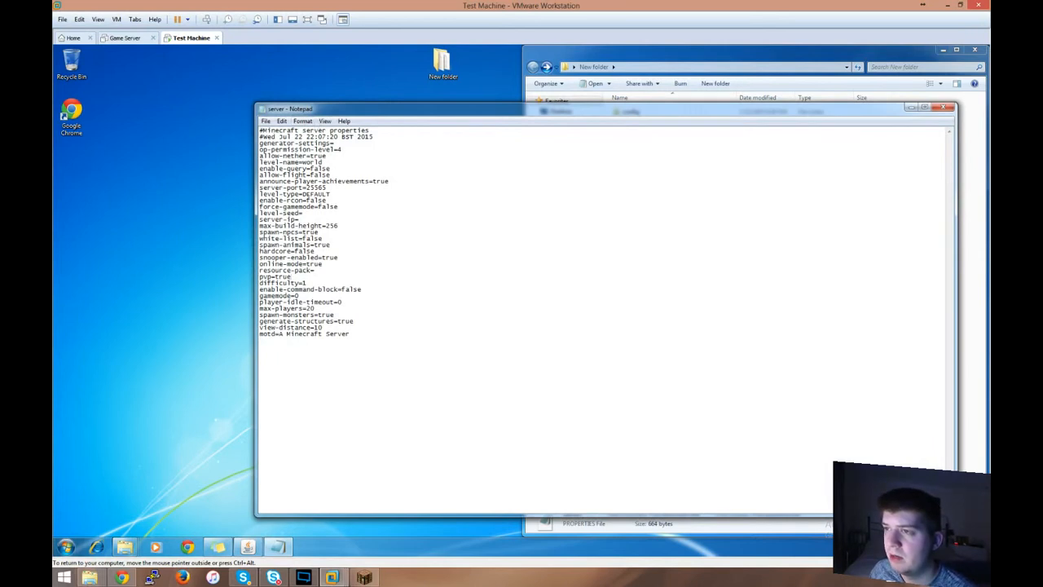
- Set online-mode to false in the server properties, save the file and close Notepad
{"action": "mouse_move", "coordinate": [323, 264]}
{"action": "left_mouse_down"}
{"action": "mouse_move", "coordinate": [259, 265]}
{"action": "mouse_move", "coordinate": [314, 265]}
{"action": "left_mouse_up"}
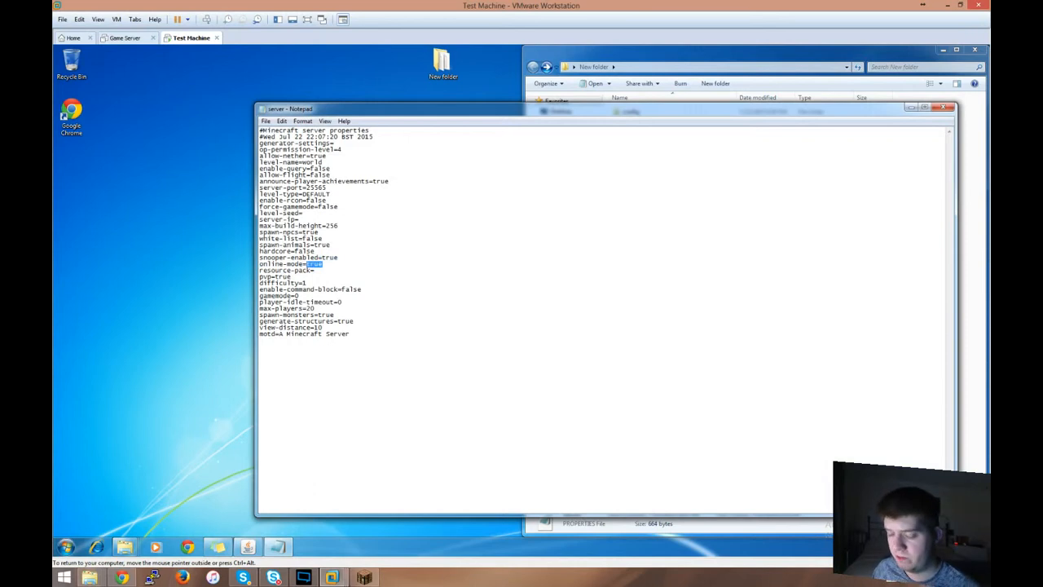
{"action": "type", "text": "fals"}
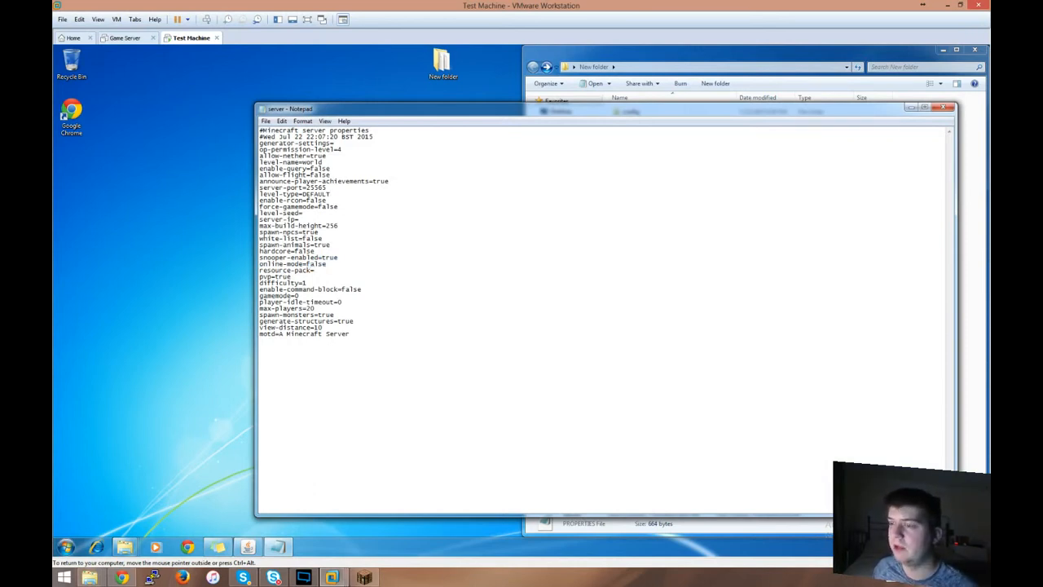
{"action": "left_click", "coordinate": [944, 107]}
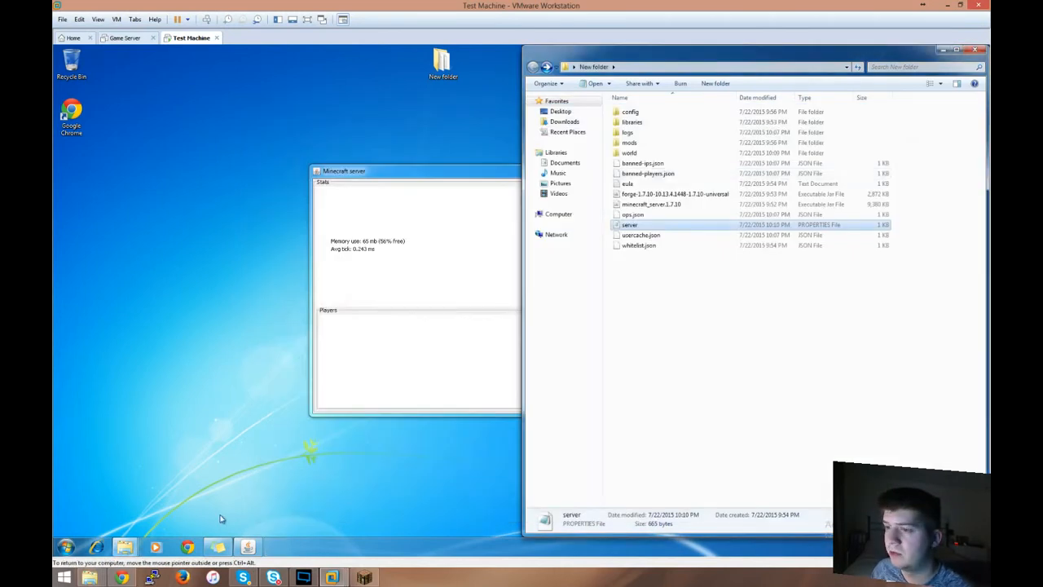
- Close the running Minecraft server, restart it from forge-1.7.10-10.13.4.1448-1.7.10-universal and maximize the server window
{"action": "left_click", "coordinate": [247, 546]}
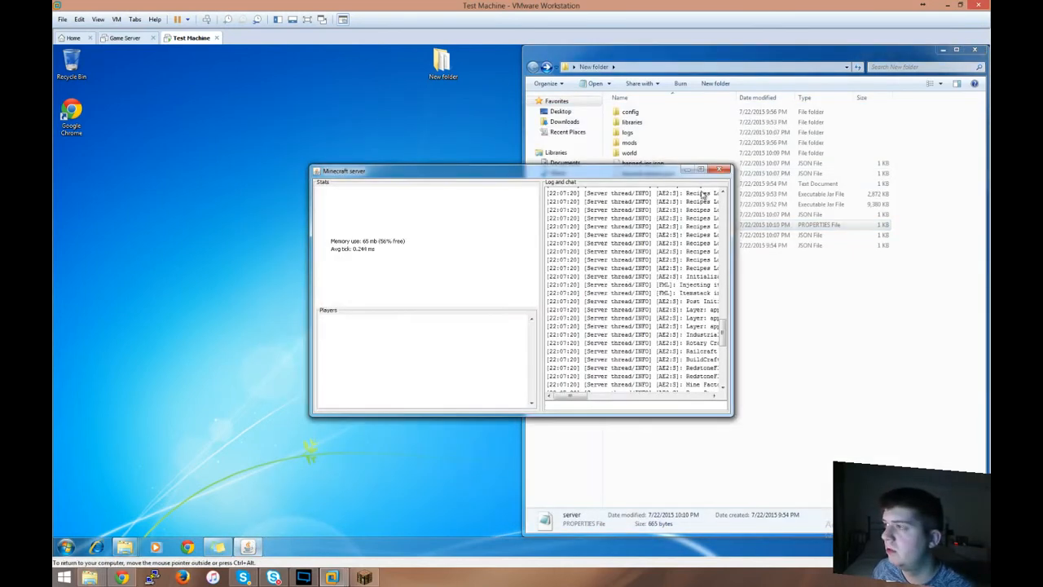
{"action": "left_click", "coordinate": [725, 171]}
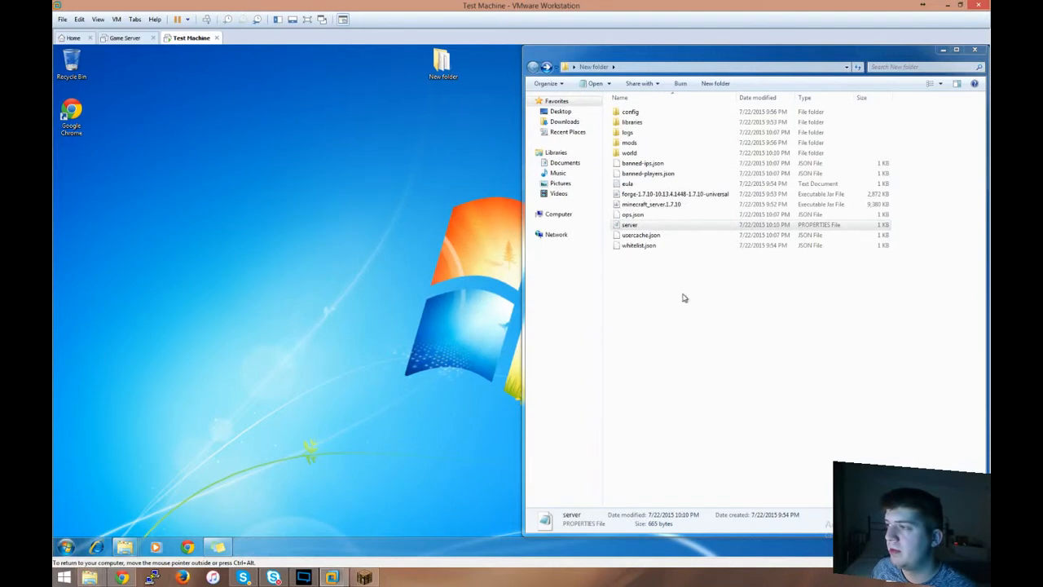
{"action": "left_click", "coordinate": [664, 198]}
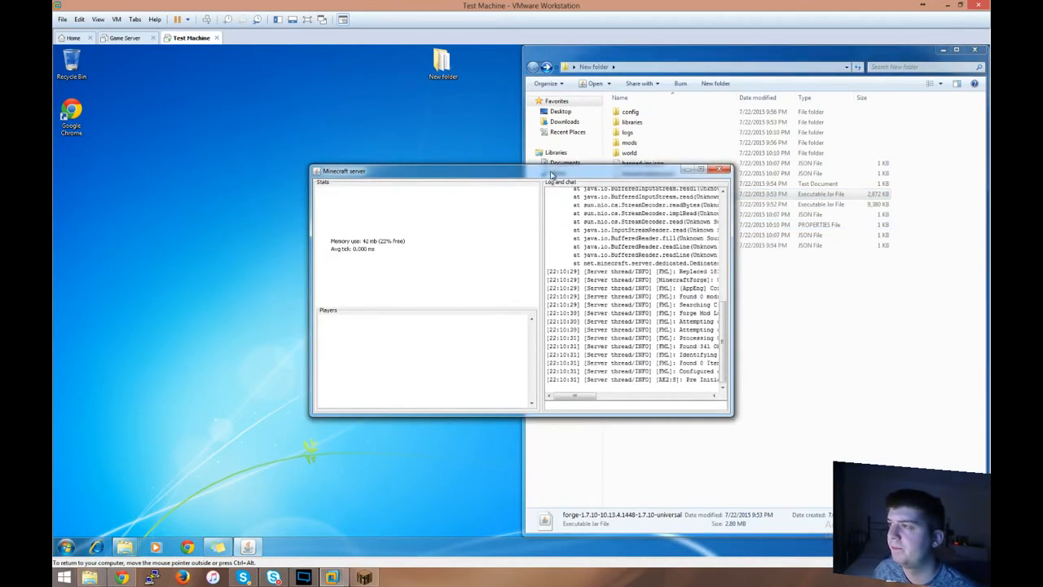
{"action": "left_click_drag", "start_coordinate": [554, 171], "coordinate": [429, 127]}
{"action": "double_click", "coordinate": [429, 127]}
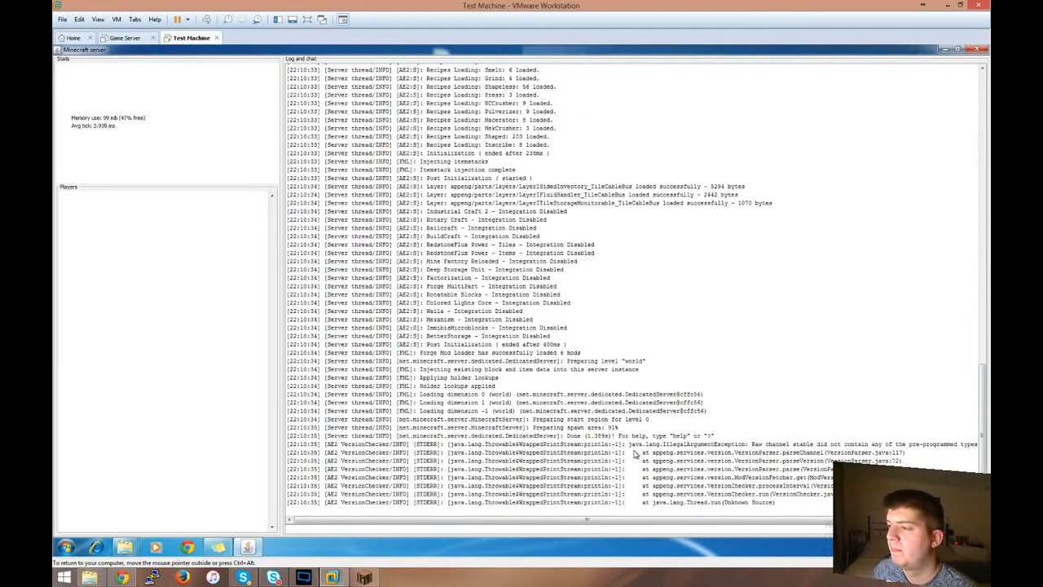
- Switch back to Minecraft and join the server at 192.168.1.116 through Direct Connect
{"action": "left_click", "coordinate": [364, 577]}
{"action": "left_click", "coordinate": [520, 428]}
{"action": "left_click", "coordinate": [515, 483]}
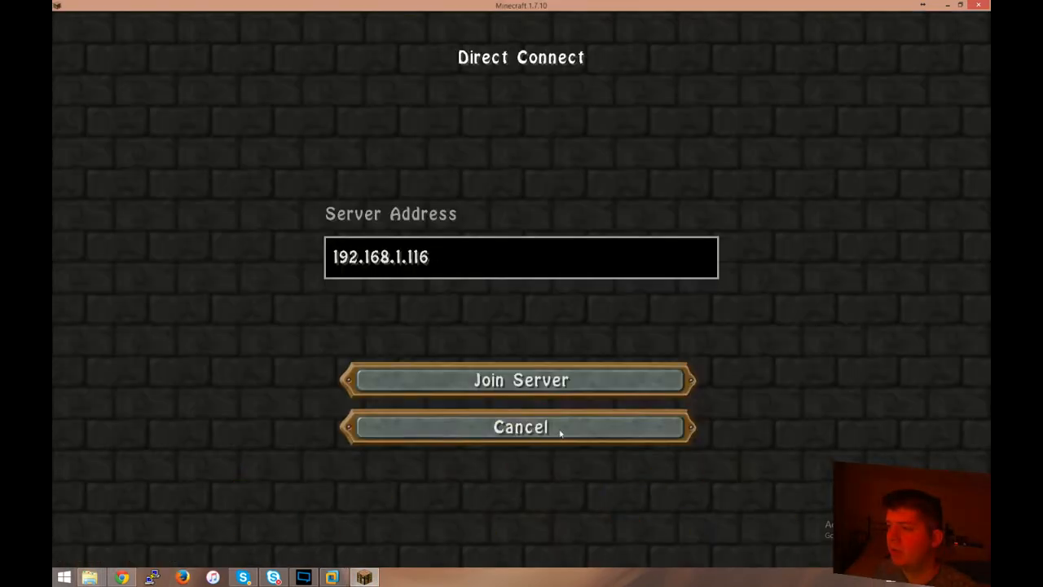
{"action": "left_click", "coordinate": [527, 379]}
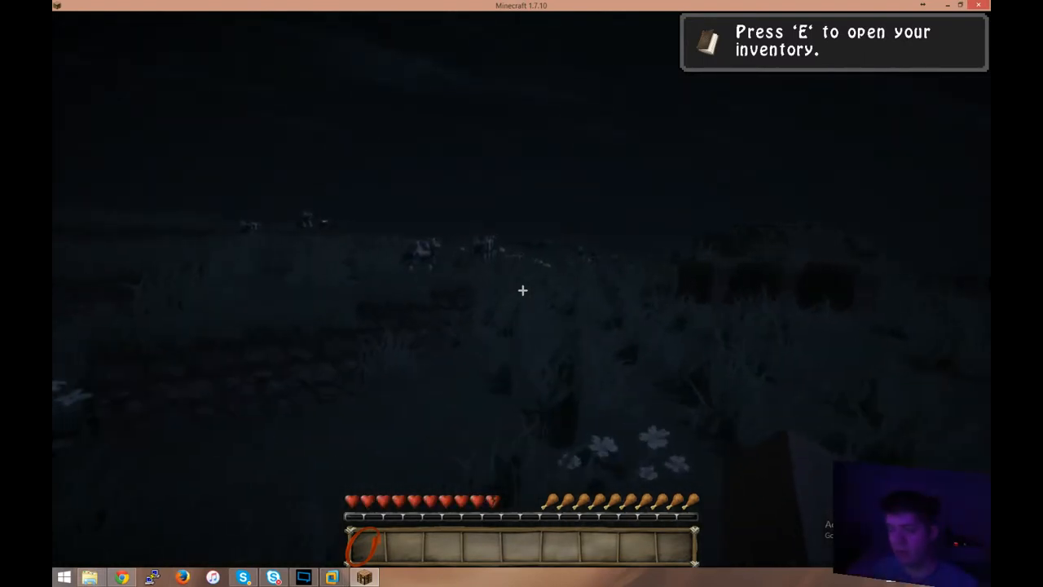
- Switch to the server console in the Test Machine VM and grant the connected player operator rights with the /op command
{"action": "key", "text": "alt+Tab"}
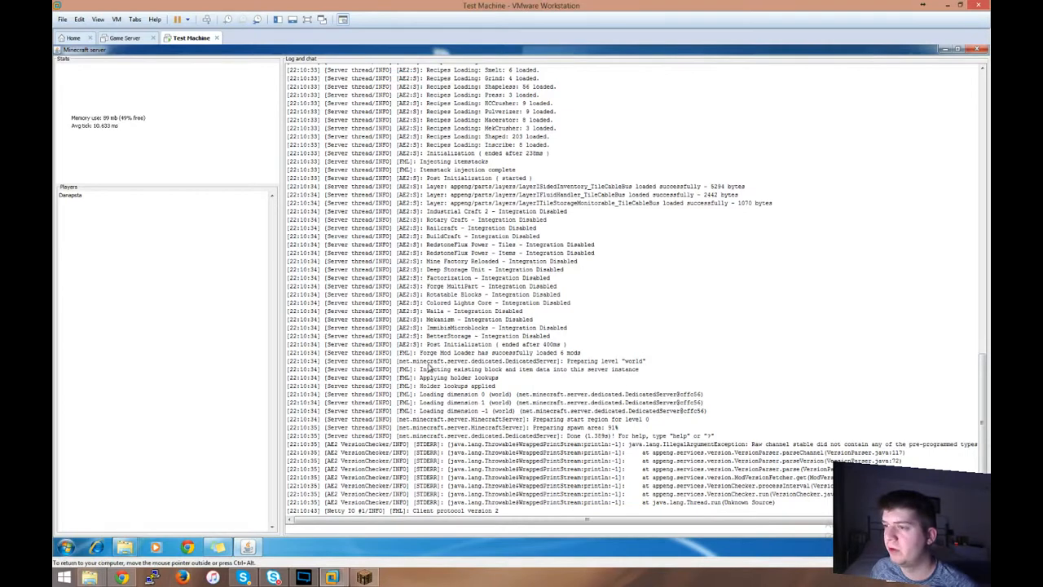
{"action": "left_click", "coordinate": [286, 527]}
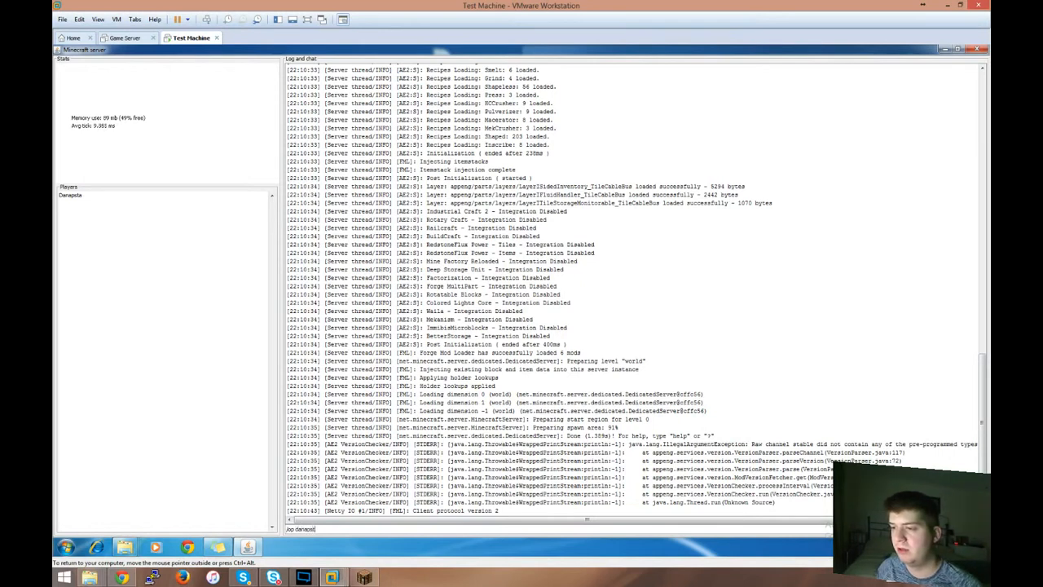
{"action": "key", "text": "Return"}
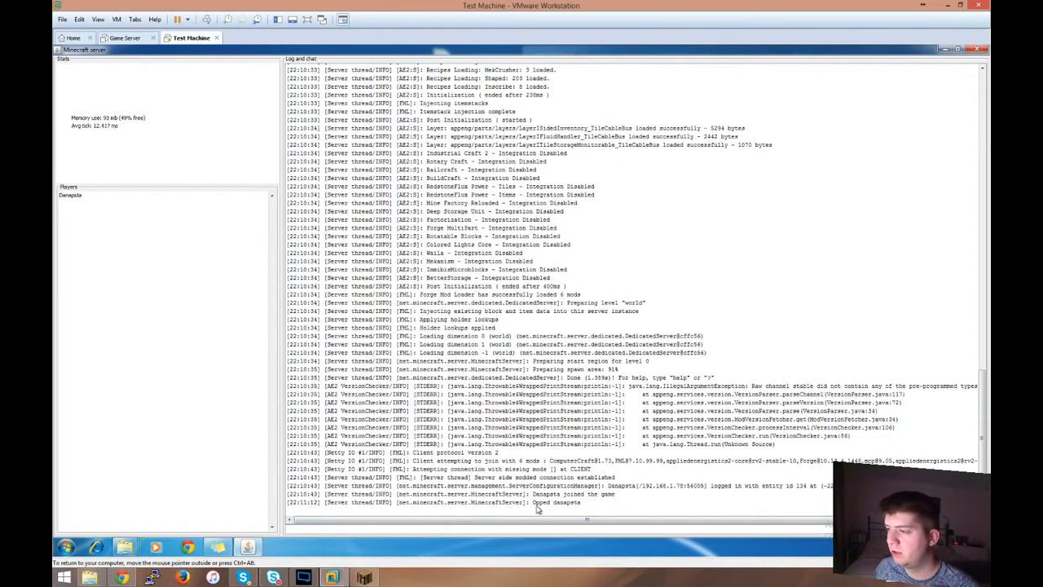
- Return to the Minecraft game window and respawn the player
{"action": "left_click", "coordinate": [365, 577]}
{"action": "key", "text": "Escape"}
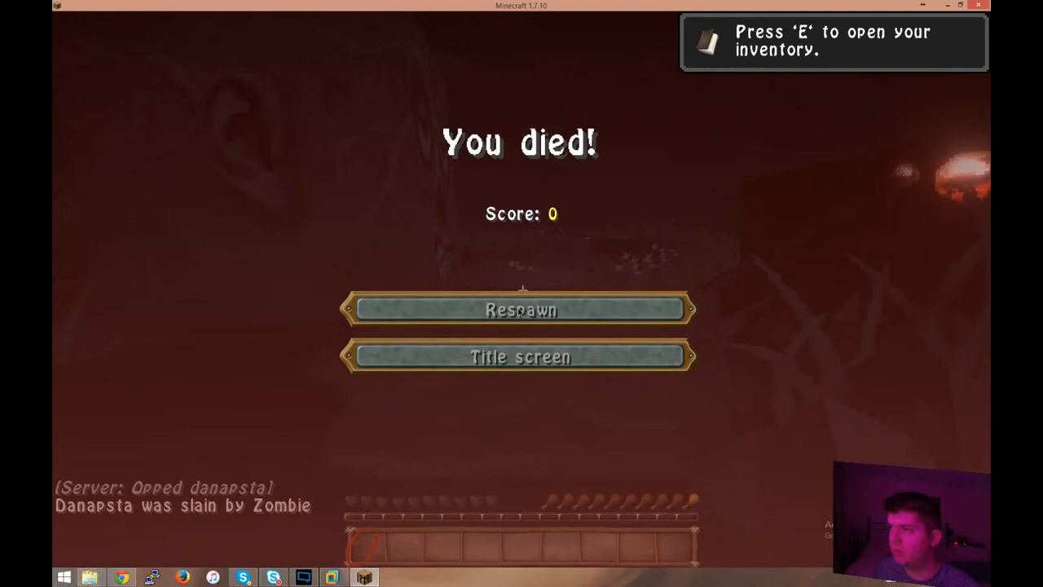
{"action": "left_click", "coordinate": [501, 317]}
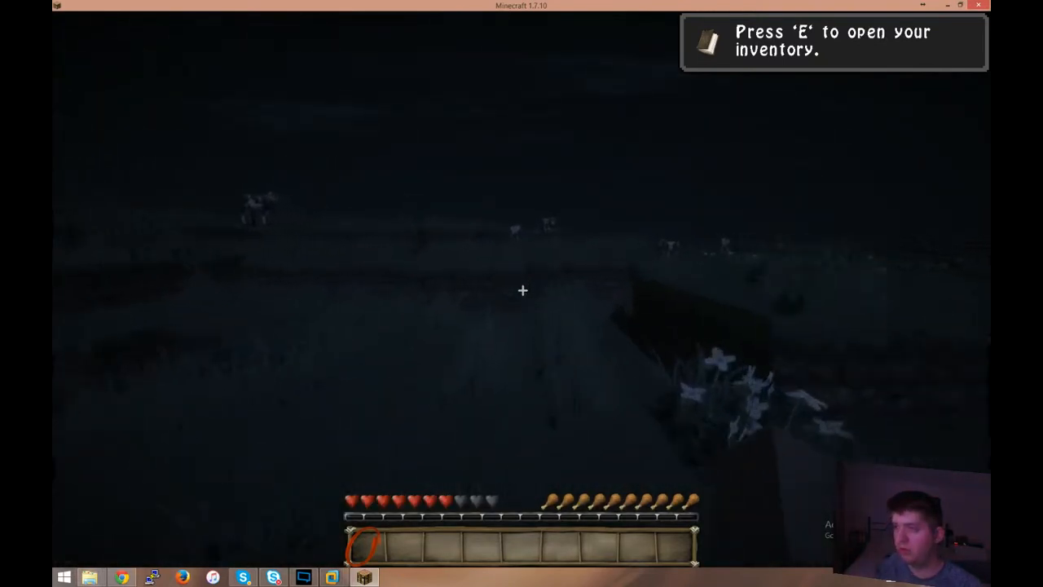
- Run /time set 1200 in the game chat and walk forward across the grassland
{"action": "type", "text": "/"}
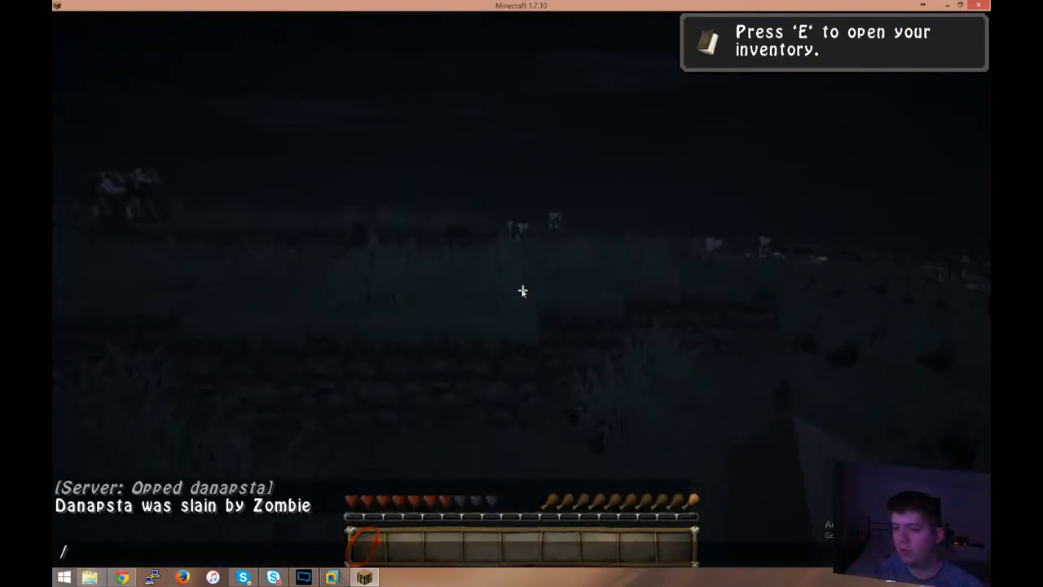
{"action": "type", "text": "time set 12"}
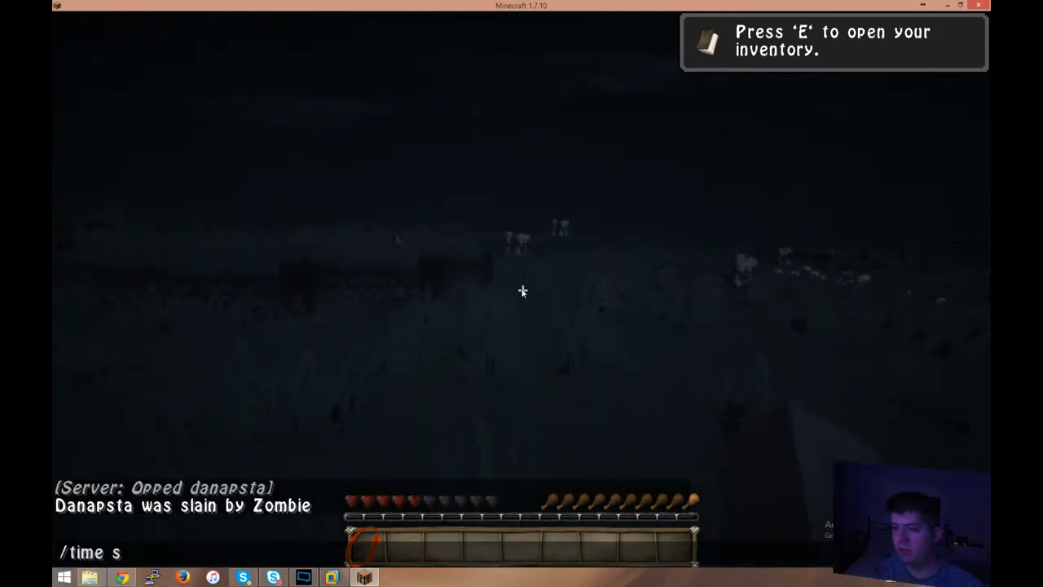
{"action": "type", "text": "00"}
{"action": "key", "text": "Return"}
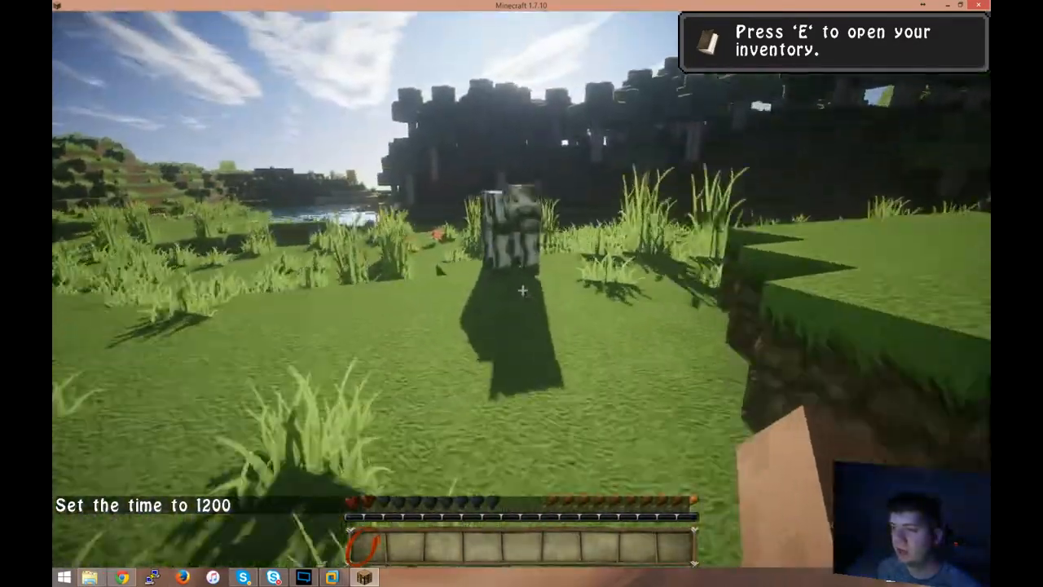
{"action": "key", "text": "w"}
{"action": "key", "text": "w"}
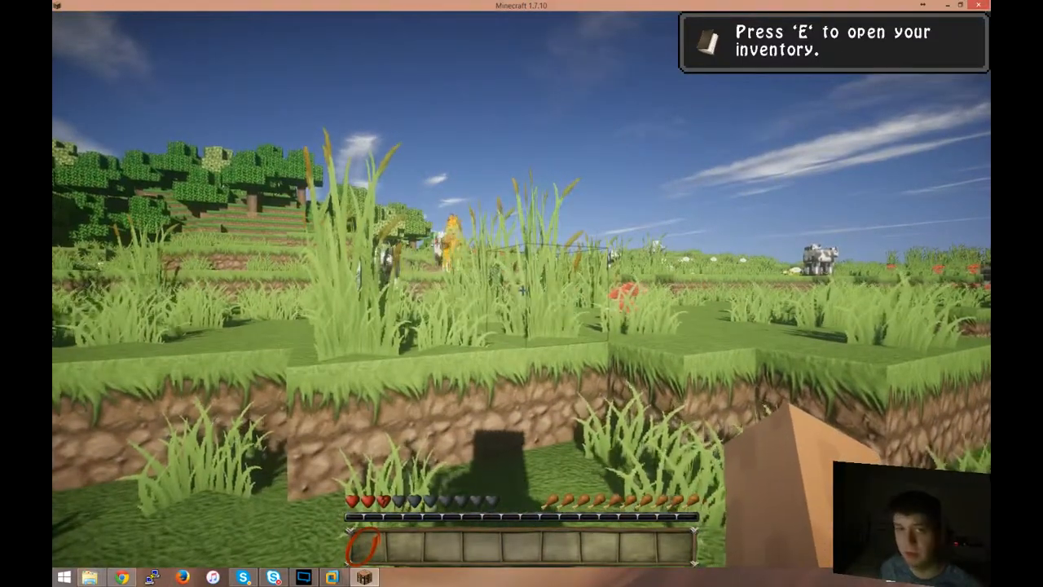
- Switch the player to creative mode with the /gamemode creative command followed by the player's username
{"action": "type", "text": "/"}
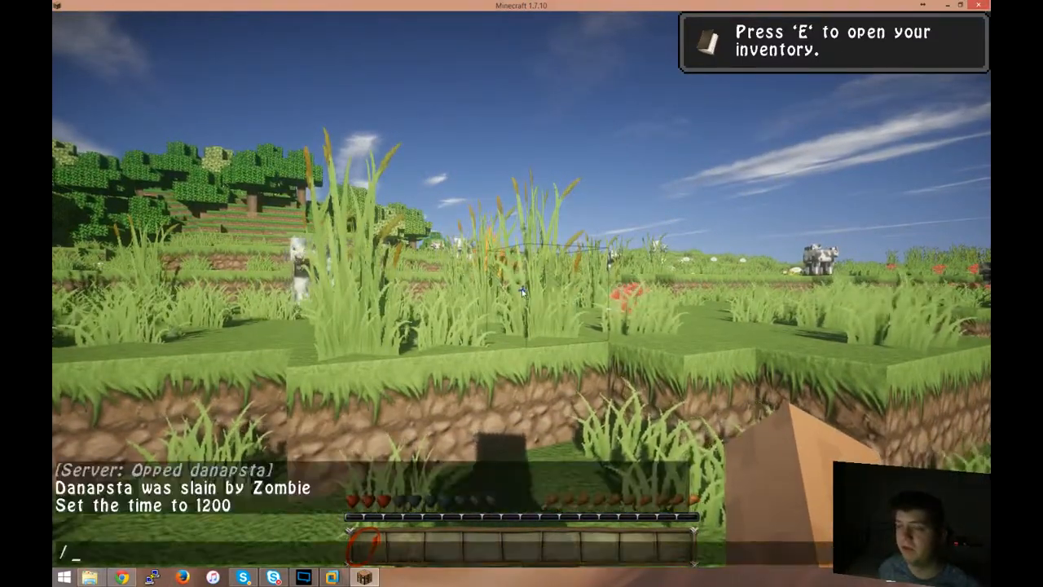
{"action": "type", "text": "gamemode createive"}
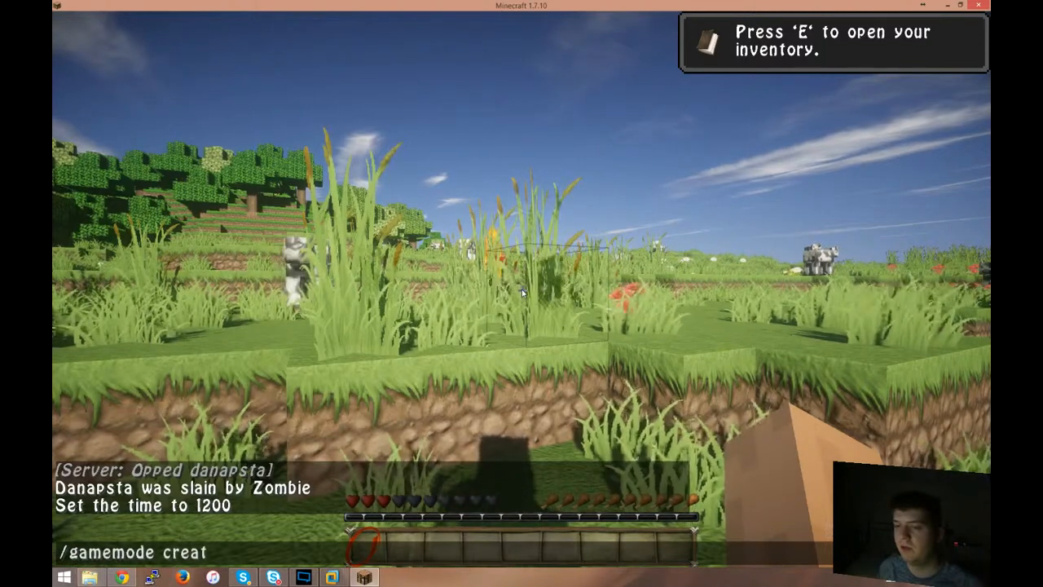
{"action": "key", "text": "BackSpace"}
{"action": "key", "text": "BackSpace"}
{"action": "key", "text": "BackSpace"}
{"action": "type", "text": "ive"}
{"action": "key", "text": "BackSpace"}
{"action": "key", "text": "BackSpace"}
{"action": "key", "text": "BackSpace"}
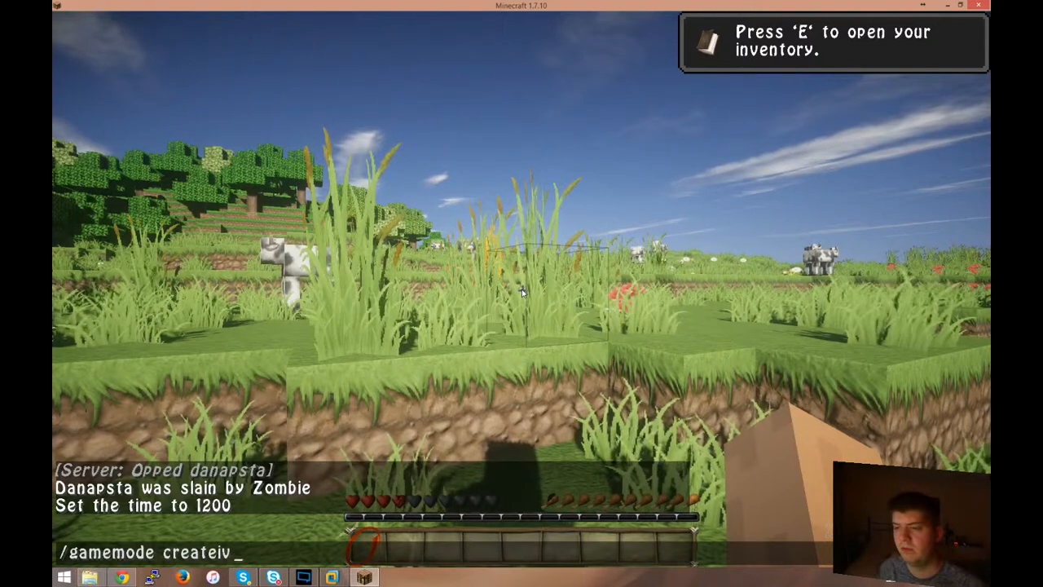
{"action": "type", "text": "tive "}
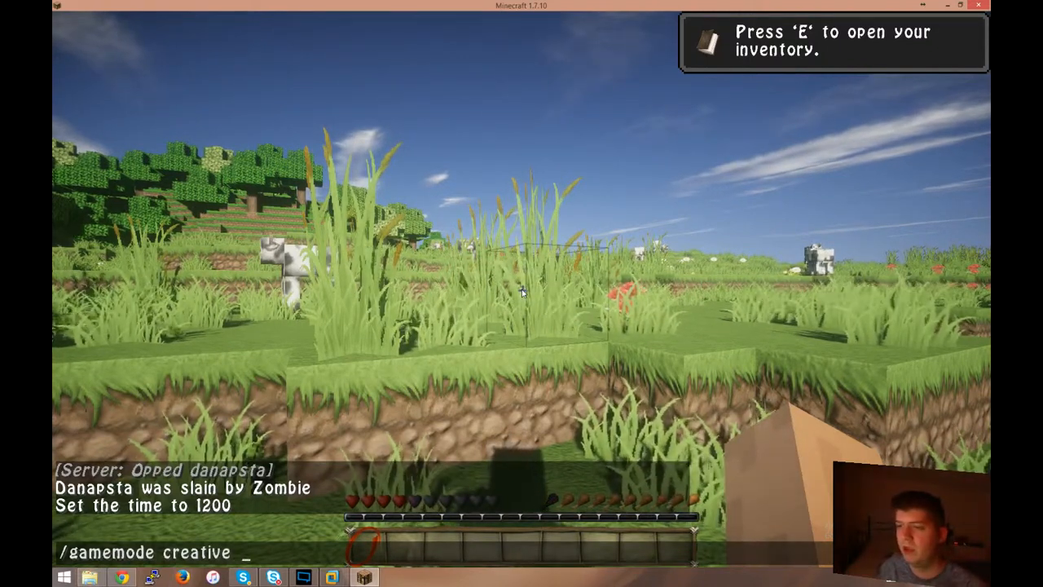
{"action": "type", "text": "danapsta"}
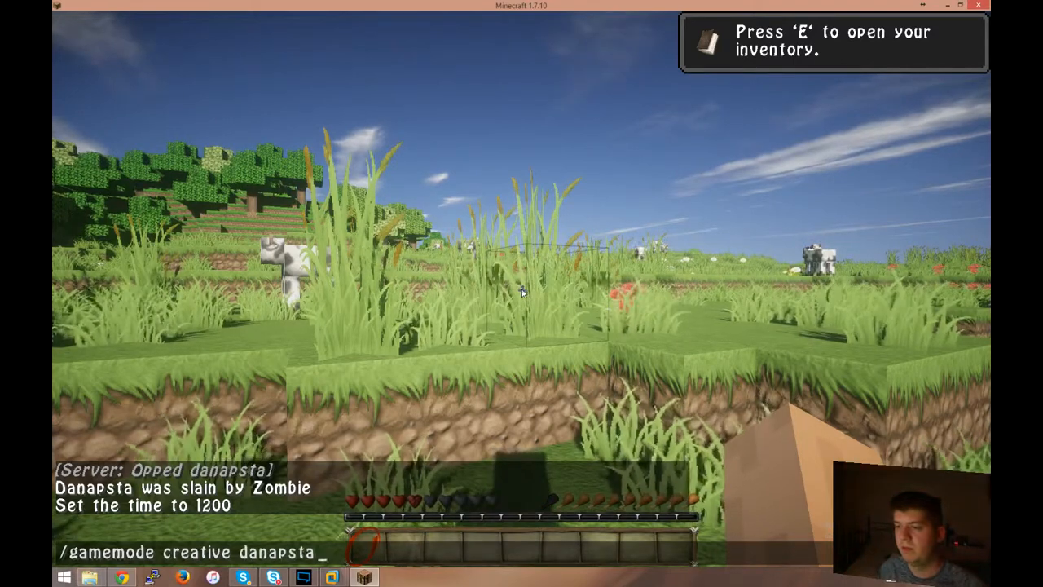
{"action": "key", "text": "Return"}
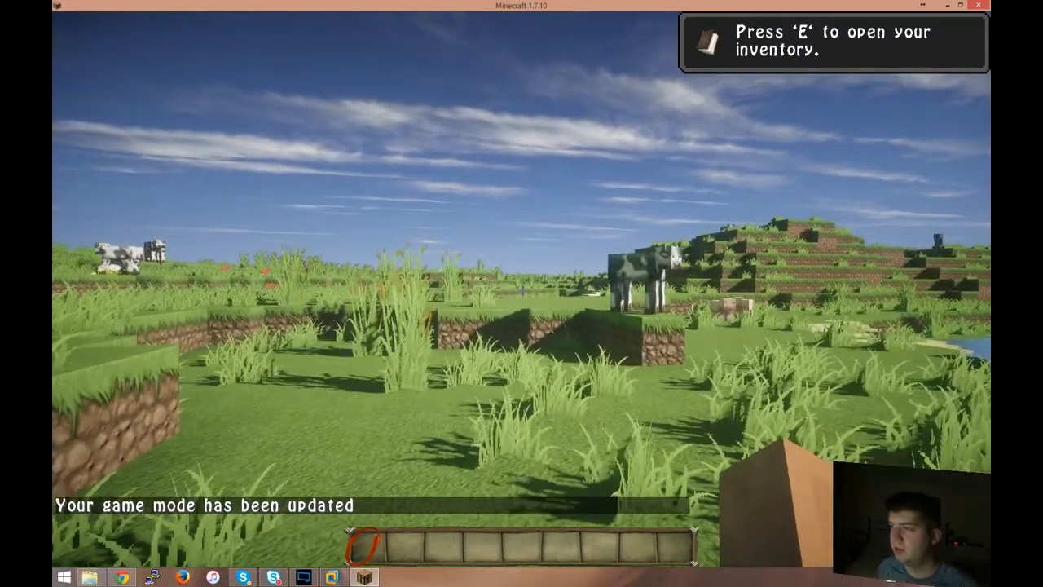
- Fly up over the forested hills to examine the shaded landscape and open the game menu
{"action": "key", "text": "space"}
{"action": "key", "text": "space"}
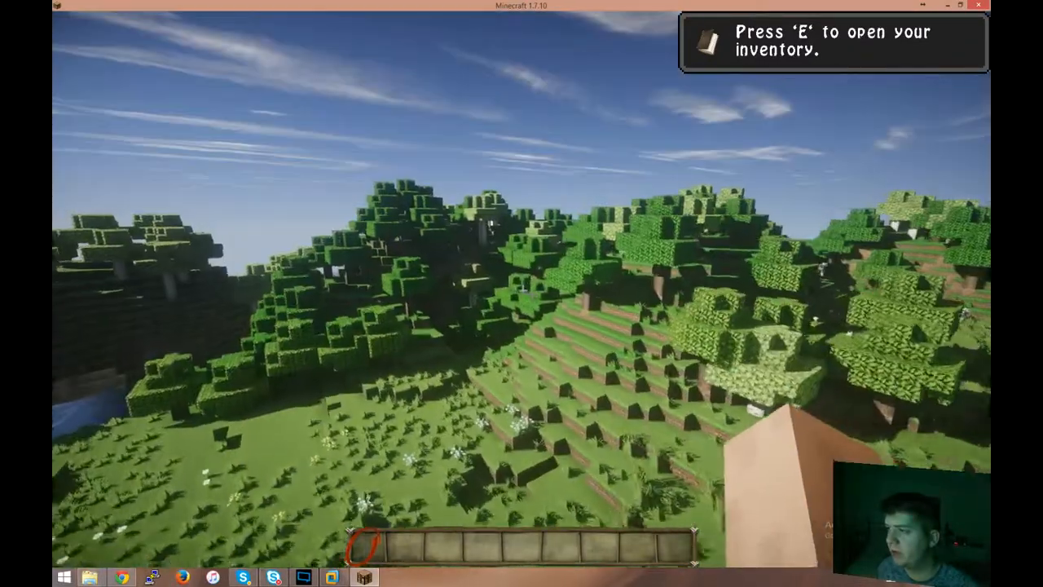
{"action": "key", "text": "w"}
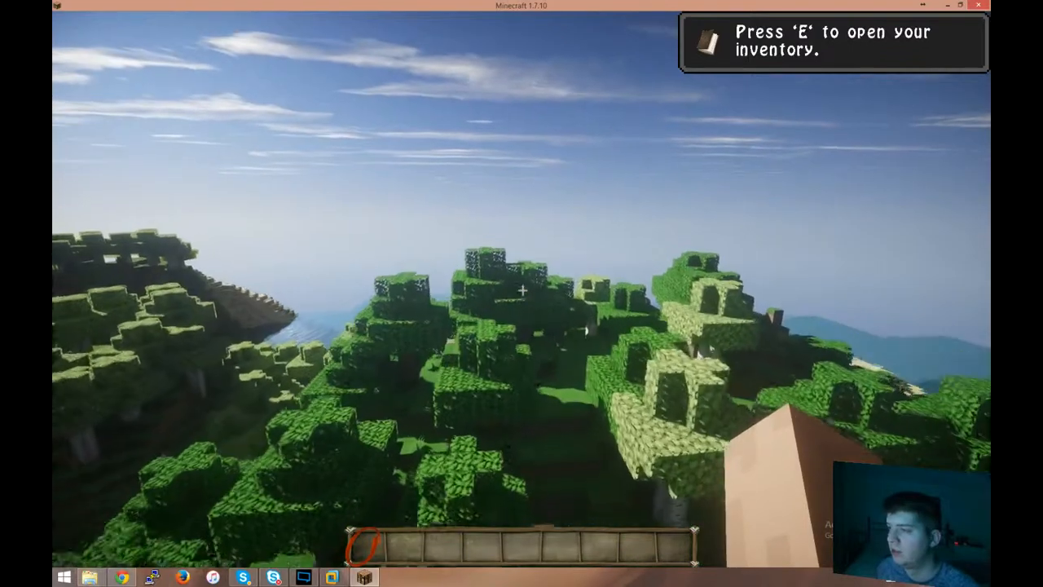
{"action": "key", "text": "Escape"}
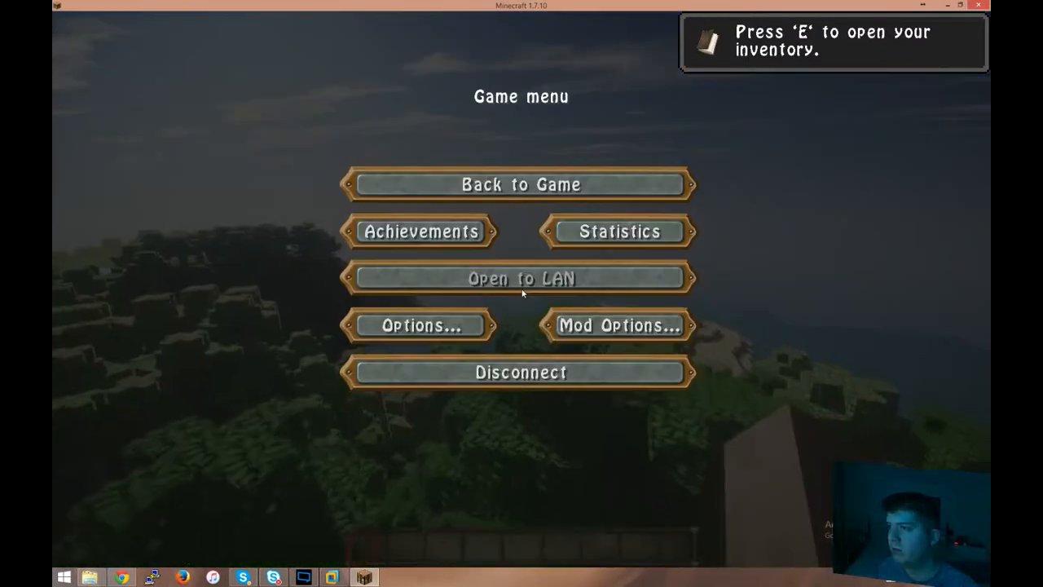
- Check the available and selected resource packs in the game options, leaving the selection as it is, and return to the game
{"action": "left_click", "coordinate": [436, 320]}
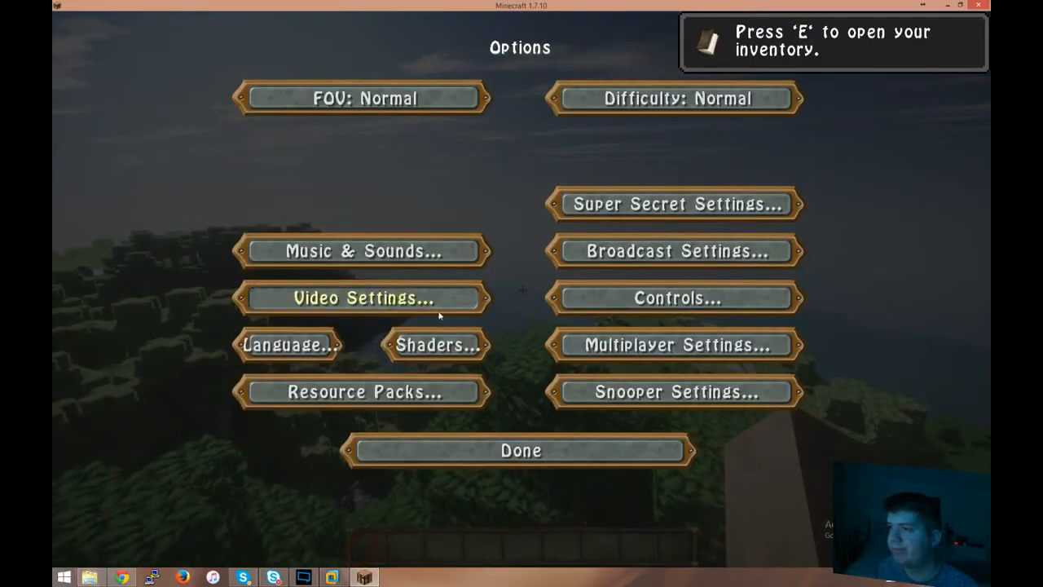
{"action": "left_click", "coordinate": [347, 406]}
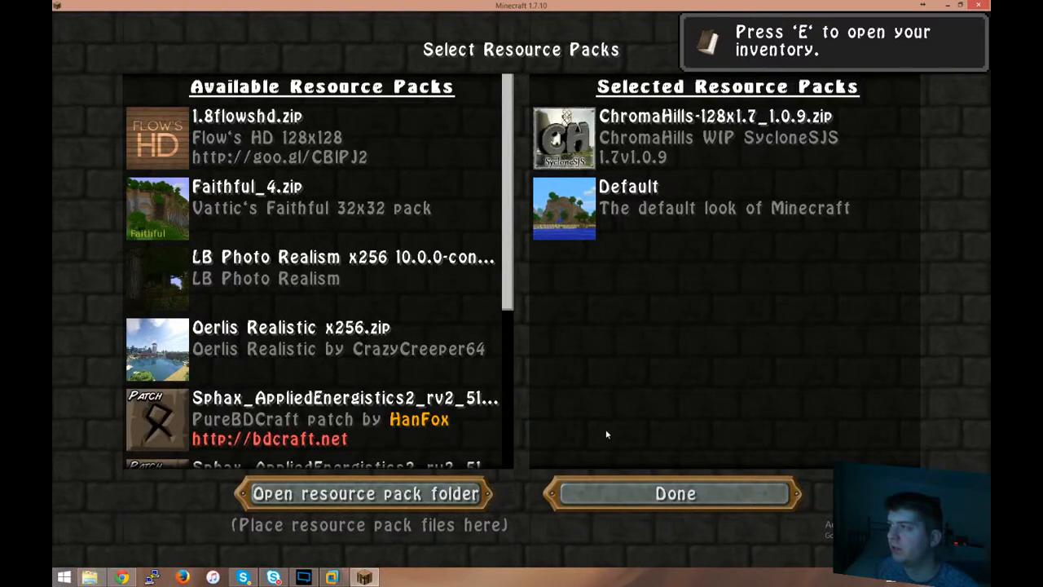
{"action": "key", "text": "Escape"}
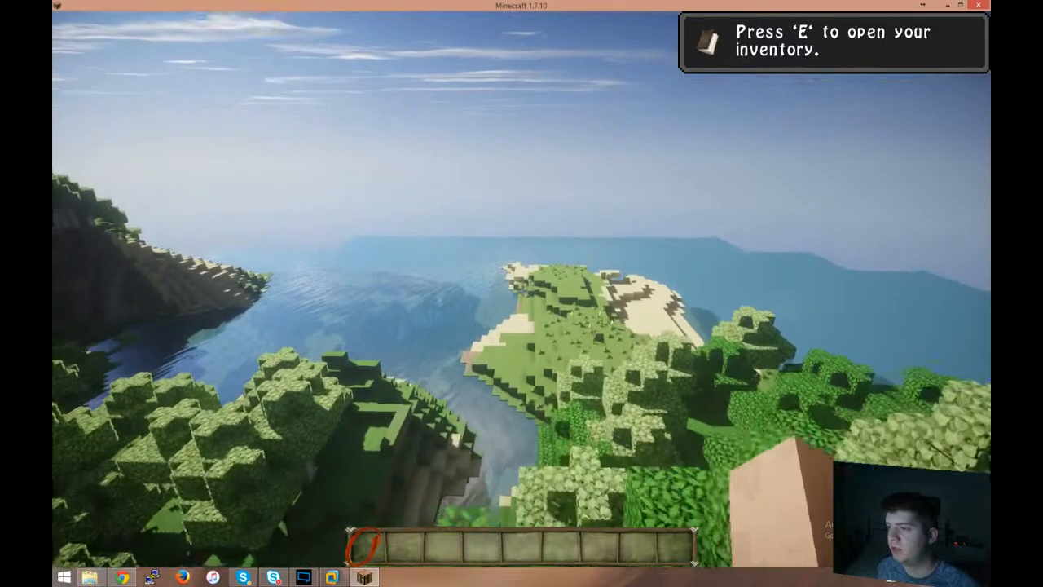
- Fly down to the sandy shore, search the creative inventory for "computer" and put an Advanced Computer in the first hotbar slot
{"action": "key", "text": "w"}
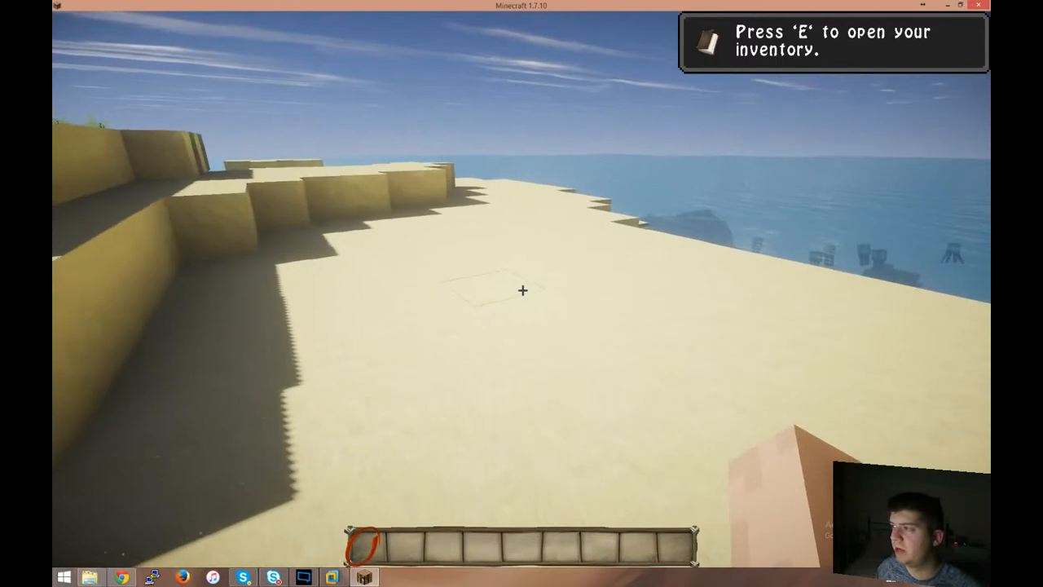
{"action": "key", "text": "e"}
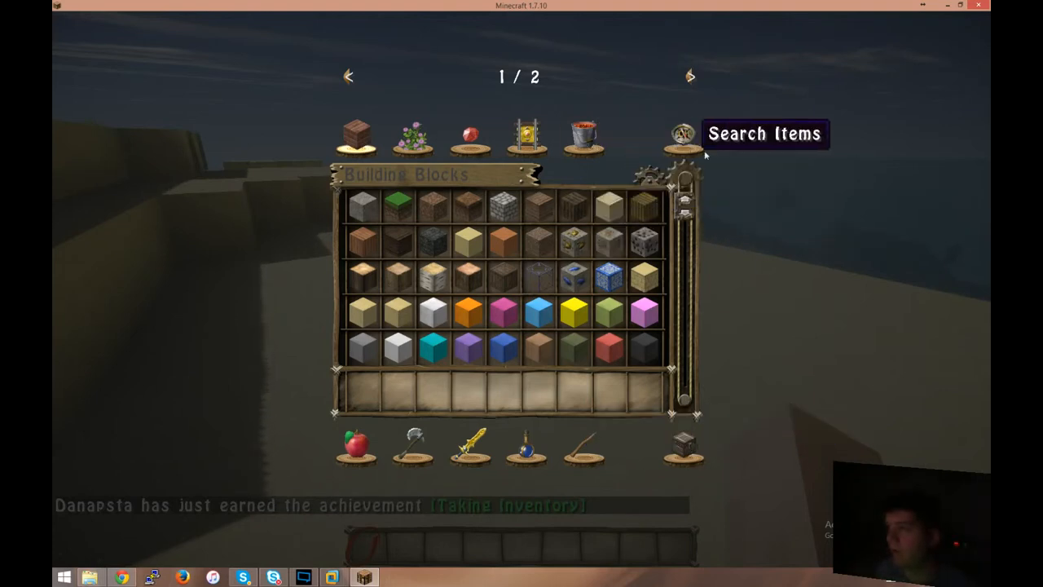
{"action": "left_click", "coordinate": [682, 134]}
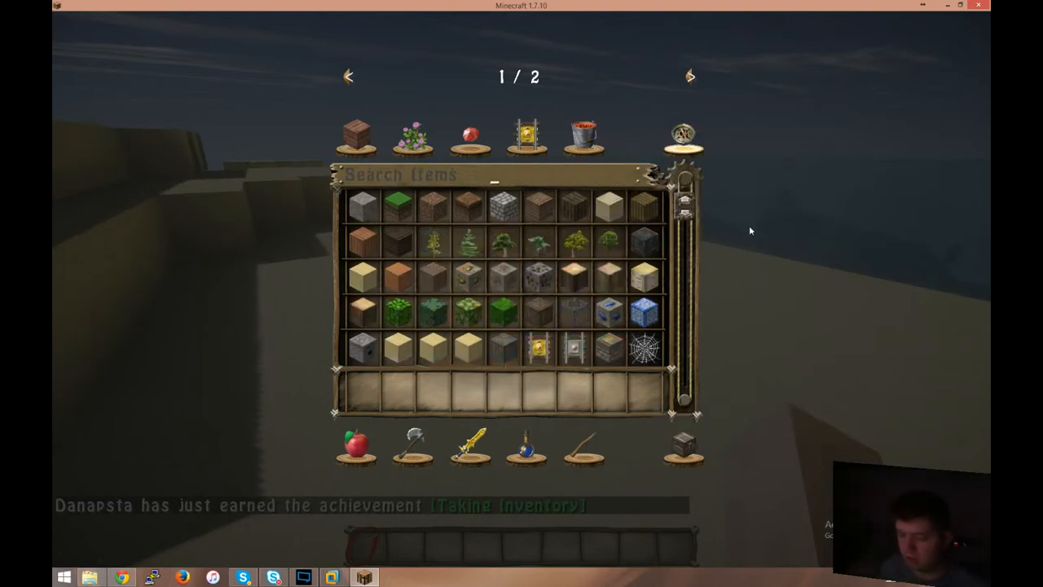
{"action": "type", "text": "computer"}
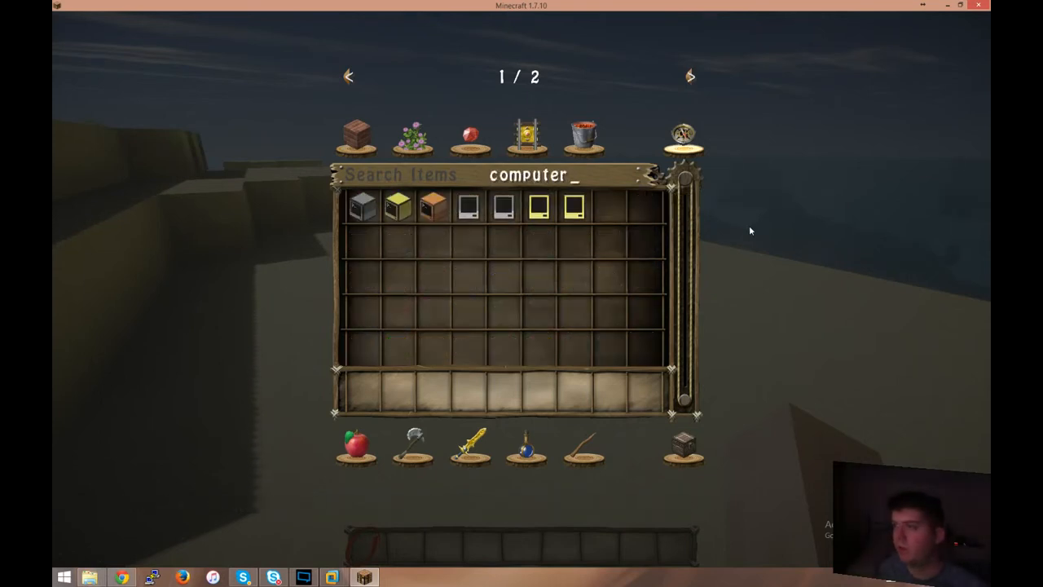
{"action": "left_click", "coordinate": [397, 207]}
{"action": "left_click", "coordinate": [363, 390]}
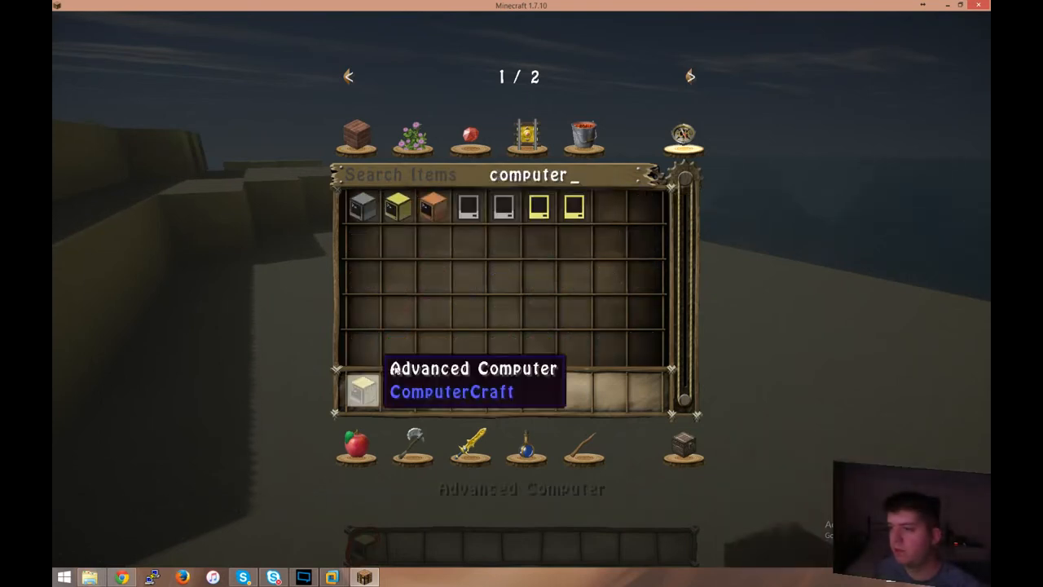
- Search the creative items for "me" and put an ME Drive in the second hotbar slot
{"action": "right_click", "coordinate": [616, 173]}
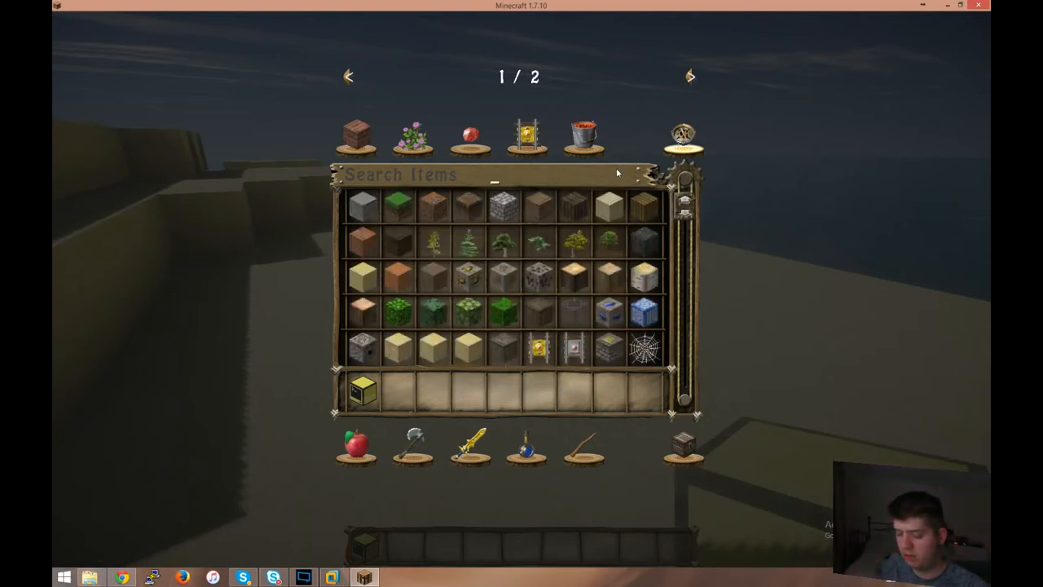
{"action": "type", "text": "me"}
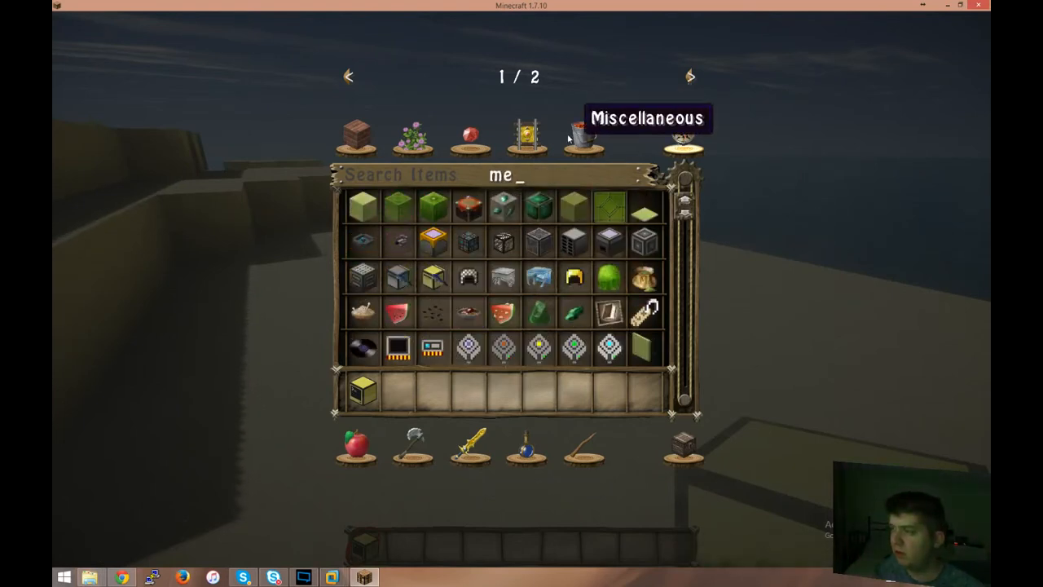
{"action": "left_click", "coordinate": [574, 241]}
{"action": "left_click", "coordinate": [397, 390]}
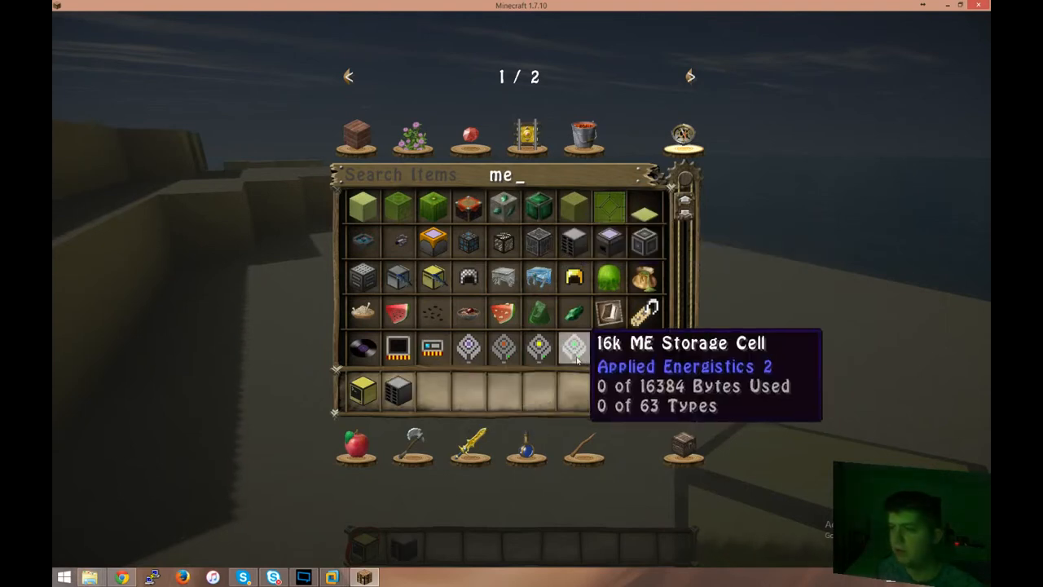
- Place the Advanced Computer and the ME Drive near each other on the sand and step back from them
{"action": "key", "text": "Escape"}
{"action": "right_click", "coordinate": [522, 289]}
{"action": "key", "text": "2"}
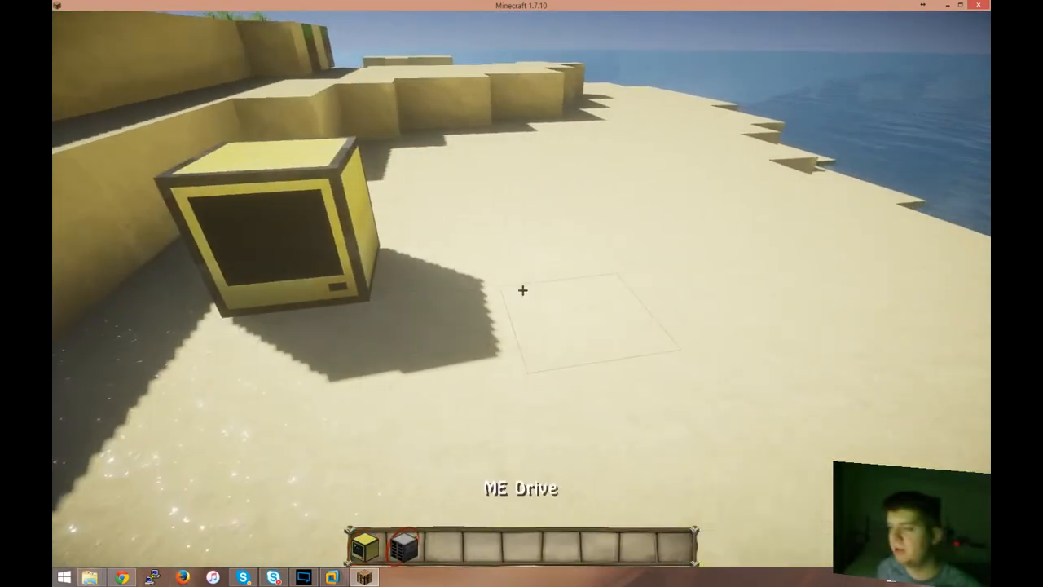
{"action": "right_click", "coordinate": [522, 290]}
{"action": "key", "text": "s"}
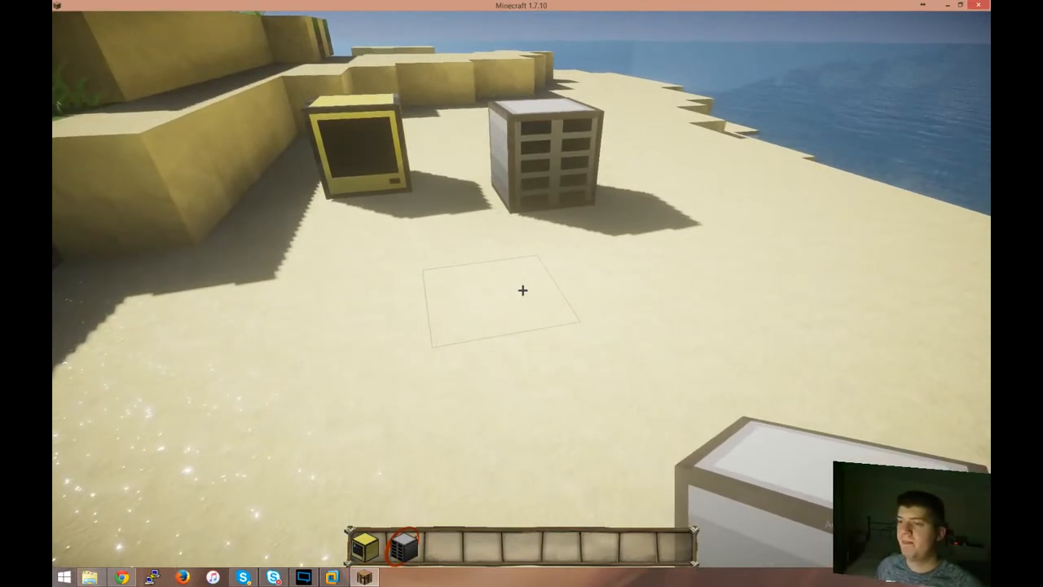
- Fly from the shore across the grassland, land among the tall grass and examine the shaded grass and the player's shadow
{"action": "key", "text": "w"}
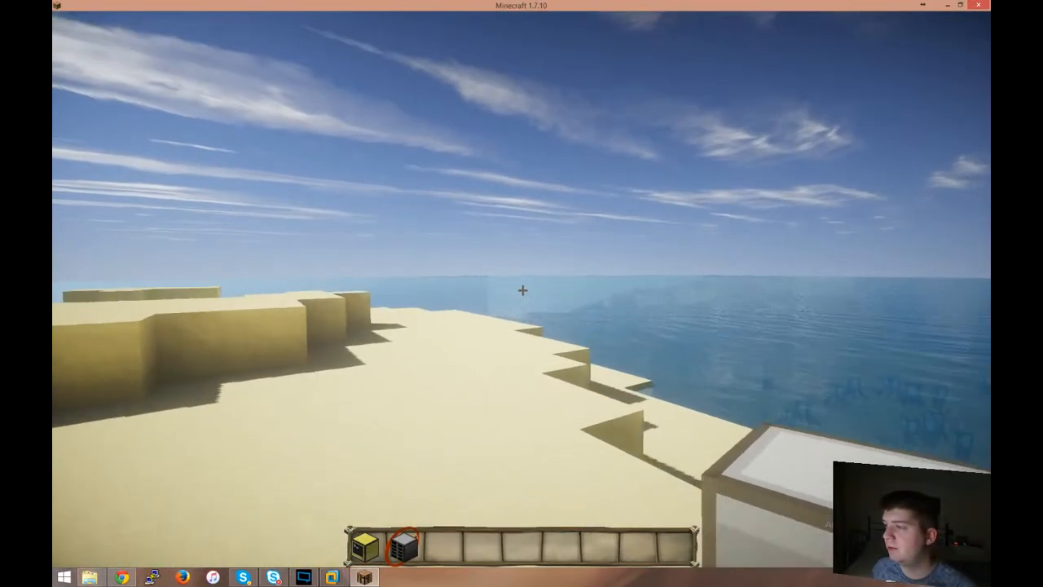
{"action": "mouse_move", "coordinate": [522, 290]}
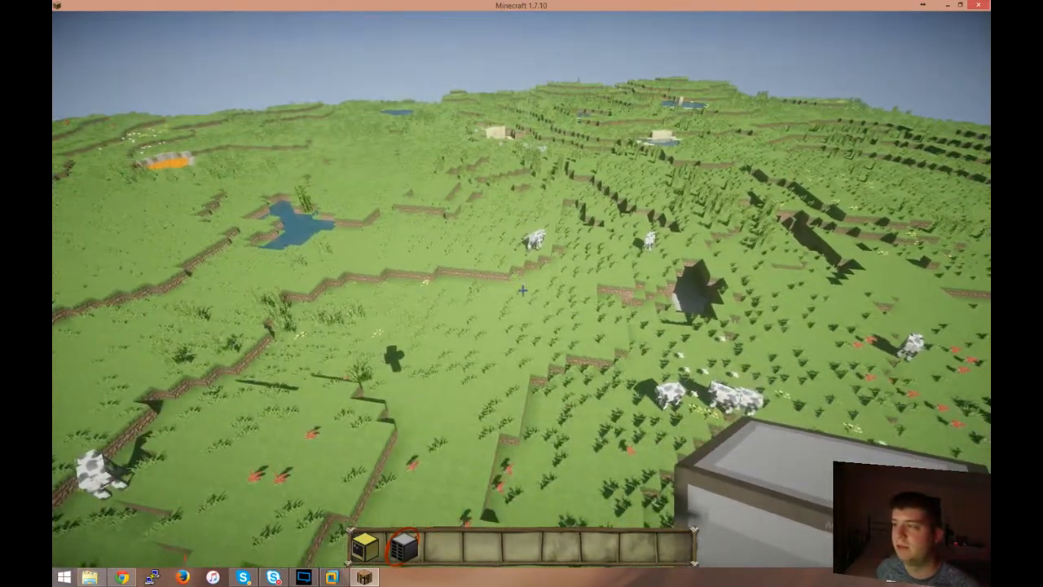
{"action": "key", "text": "w"}
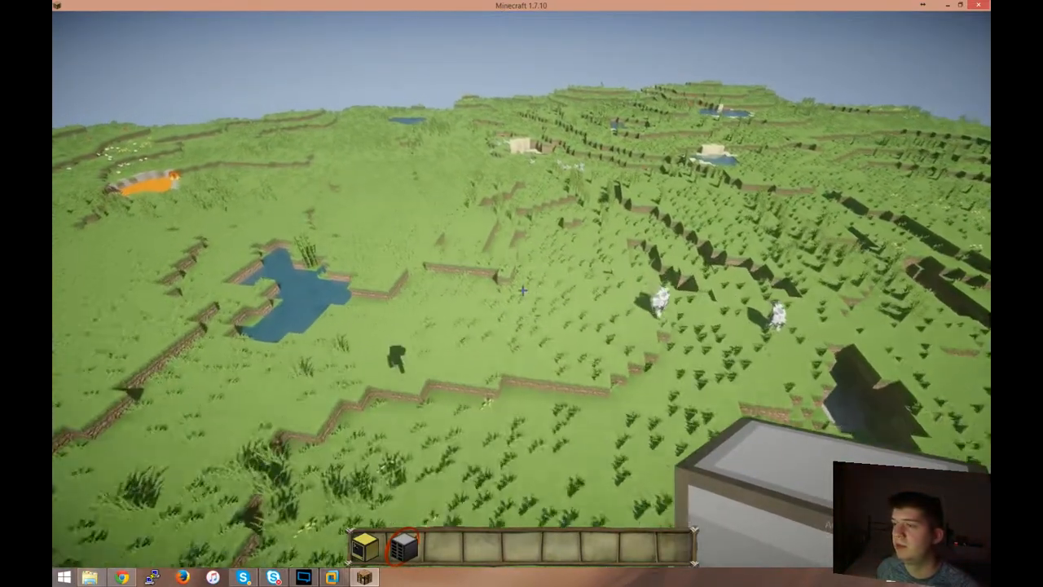
{"action": "key", "text": "shift"}
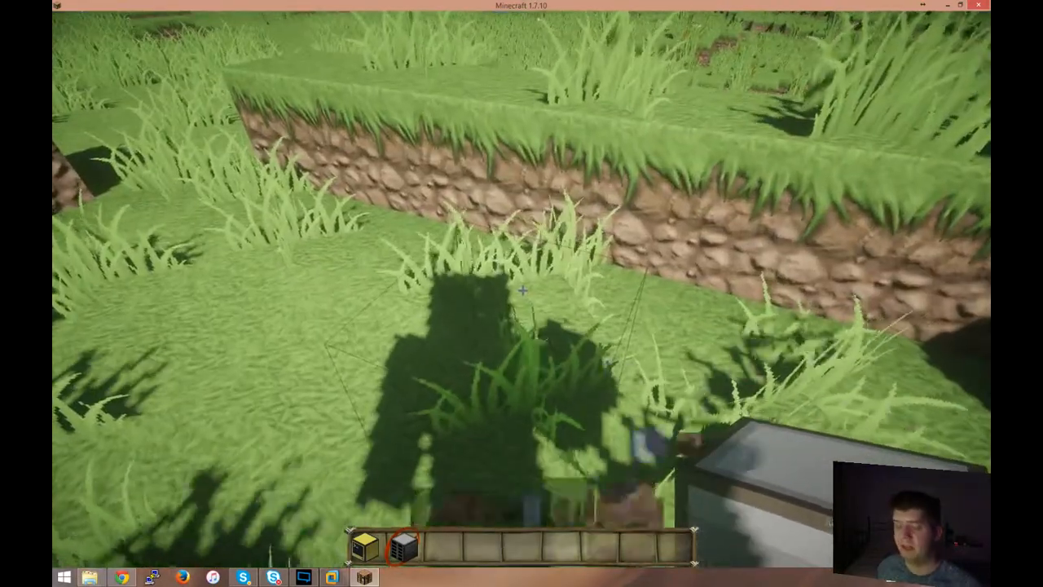
{"action": "left_click", "coordinate": [522, 290]}
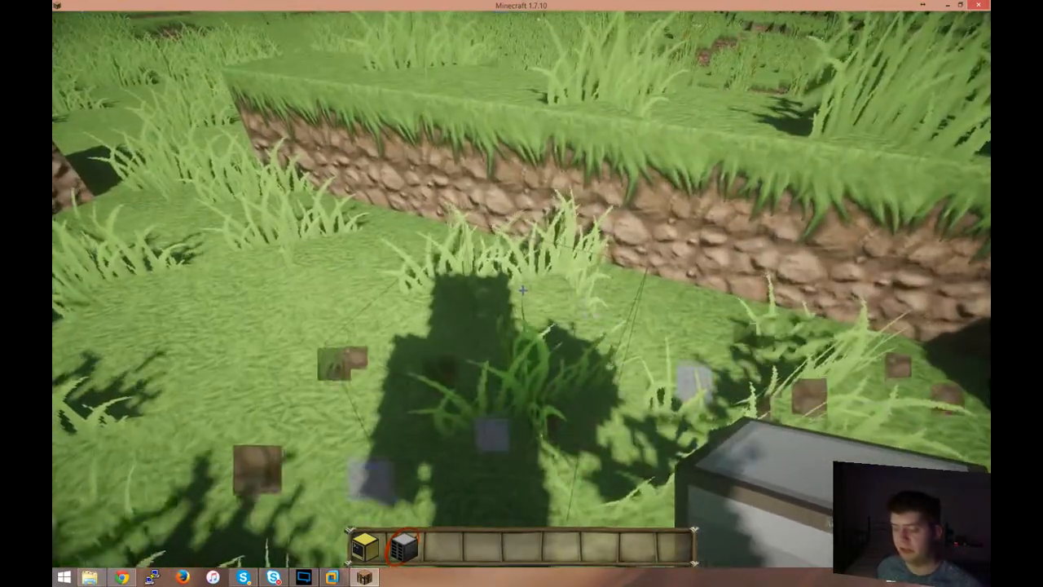
{"action": "key", "text": "w"}
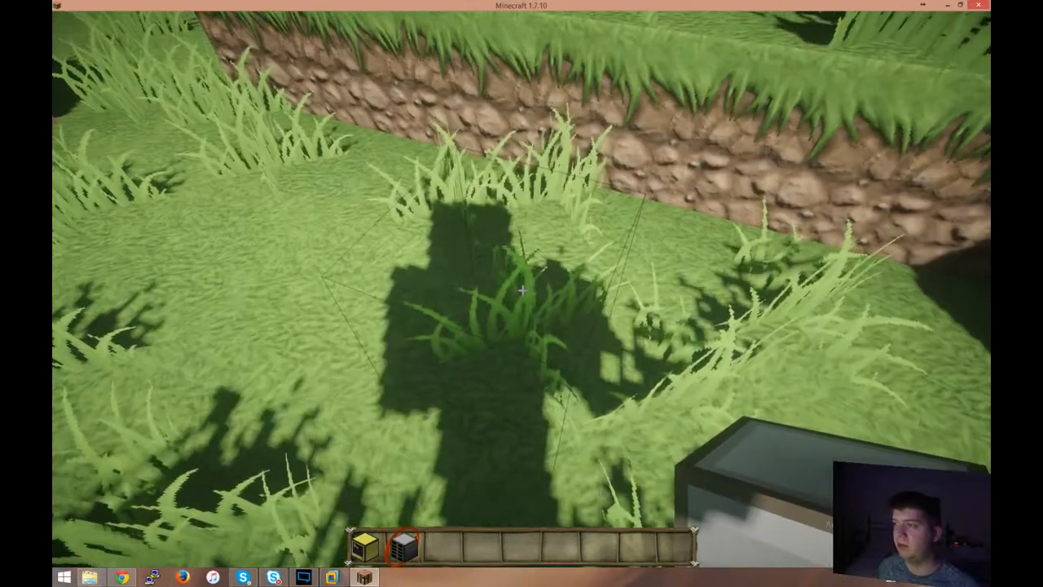
{"action": "key", "text": "Escape"}
{"action": "key", "text": "Escape"}
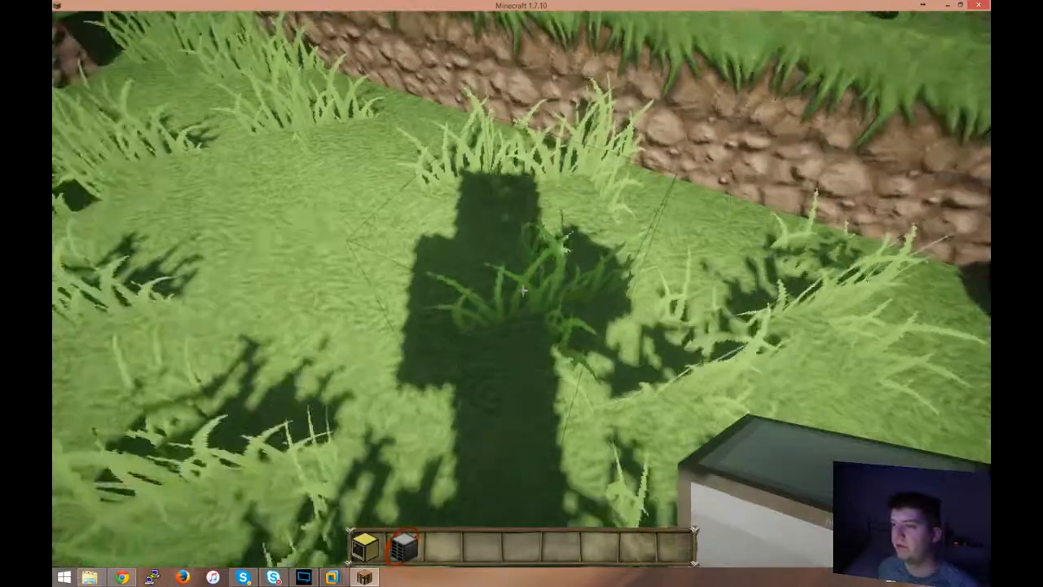
- Switch to the Test Machine in VMware Workstation, maximize its Chrome window and open the guest's Start menu
{"action": "key", "text": "alt+Tab"}
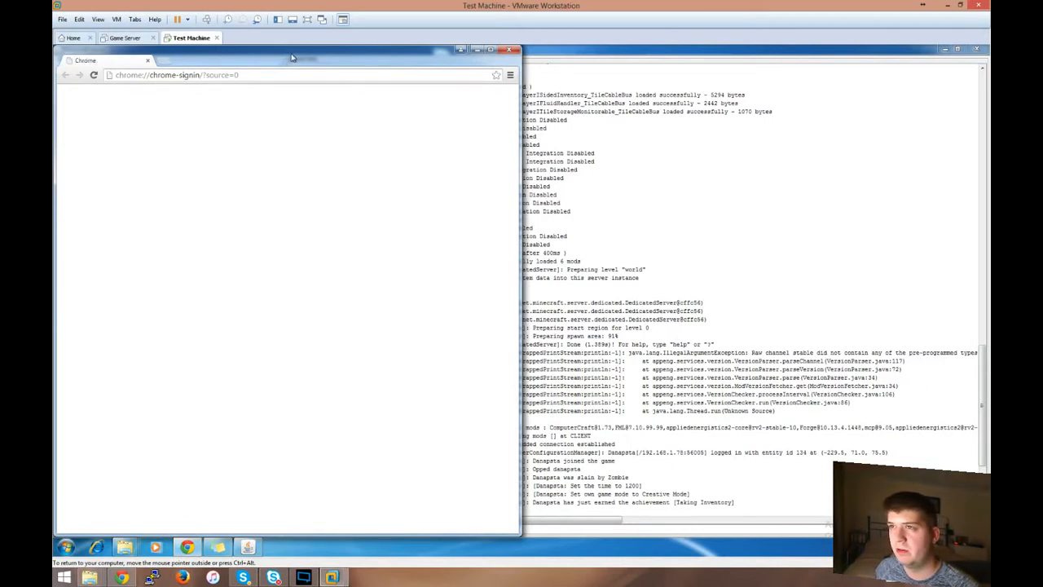
{"action": "double_click", "coordinate": [291, 58]}
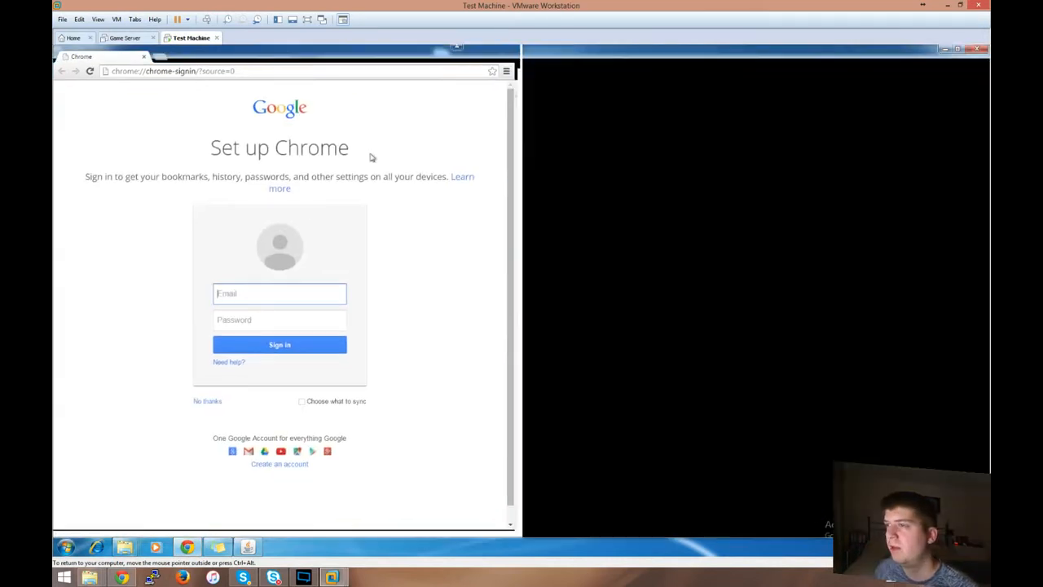
{"action": "left_click", "coordinate": [65, 544]}
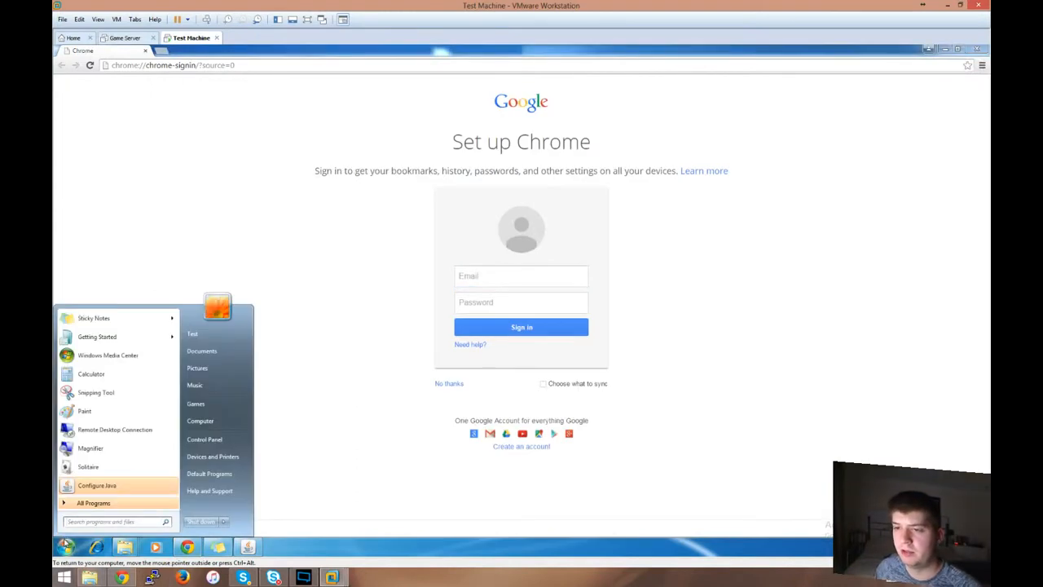